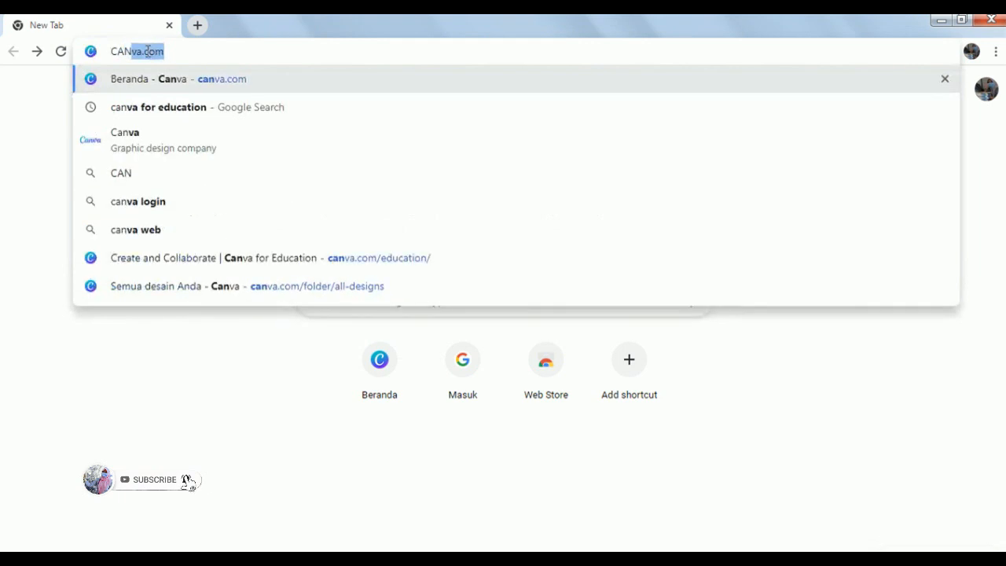
Search the web for "canva for education", open the Canva for Education site and log in.
key("Down")
key("Return")
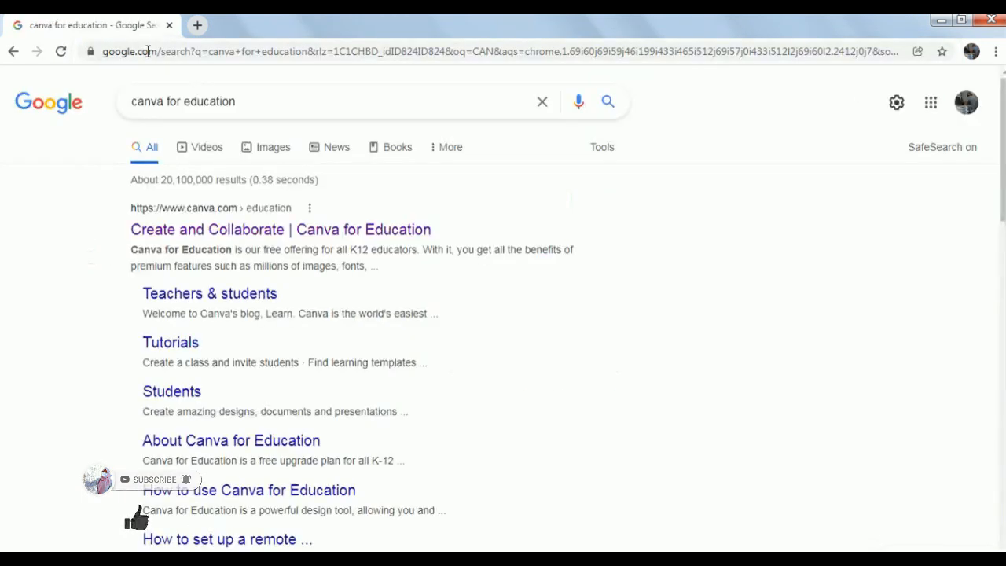
left_click(220, 233)
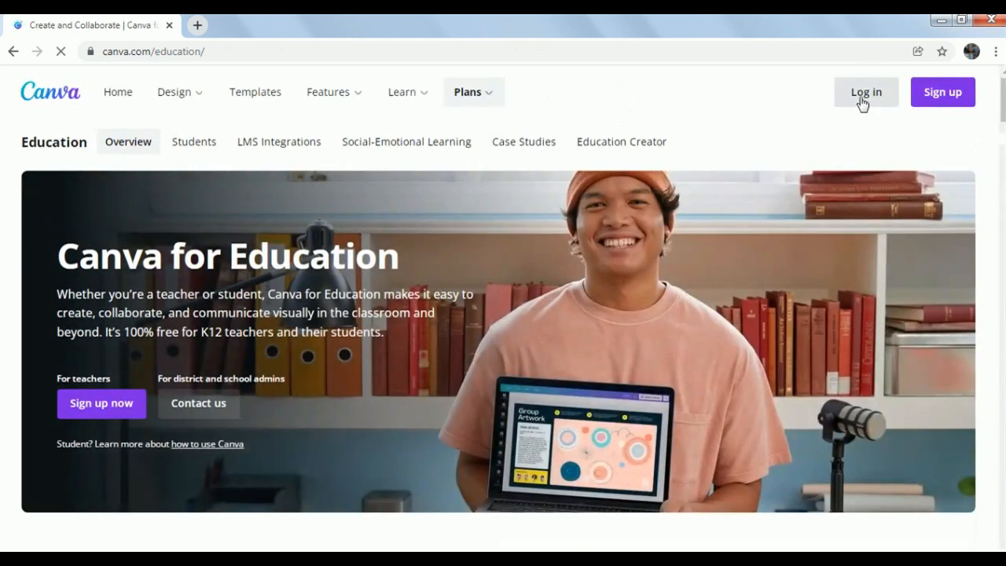
left_click(862, 100)
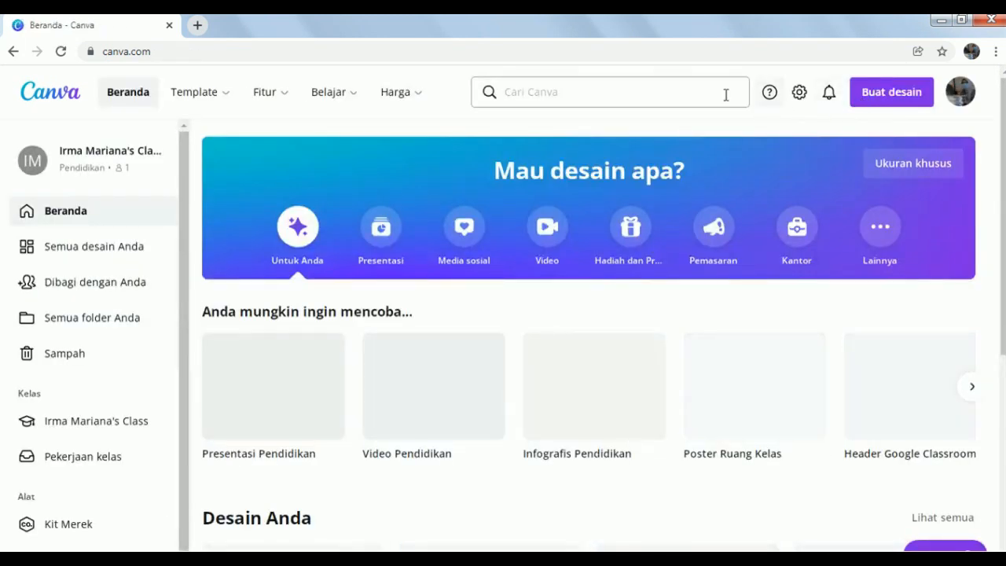
Search the Canva templates for "AGENDA" and create a blank agenda design.
left_click(700, 92)
type("A")
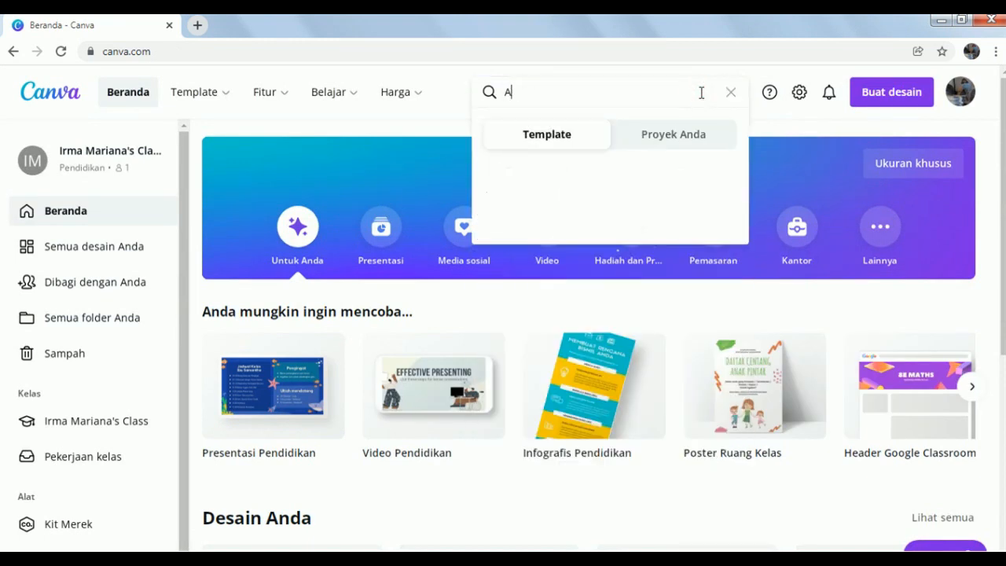
type("GENDA")
key("Return")
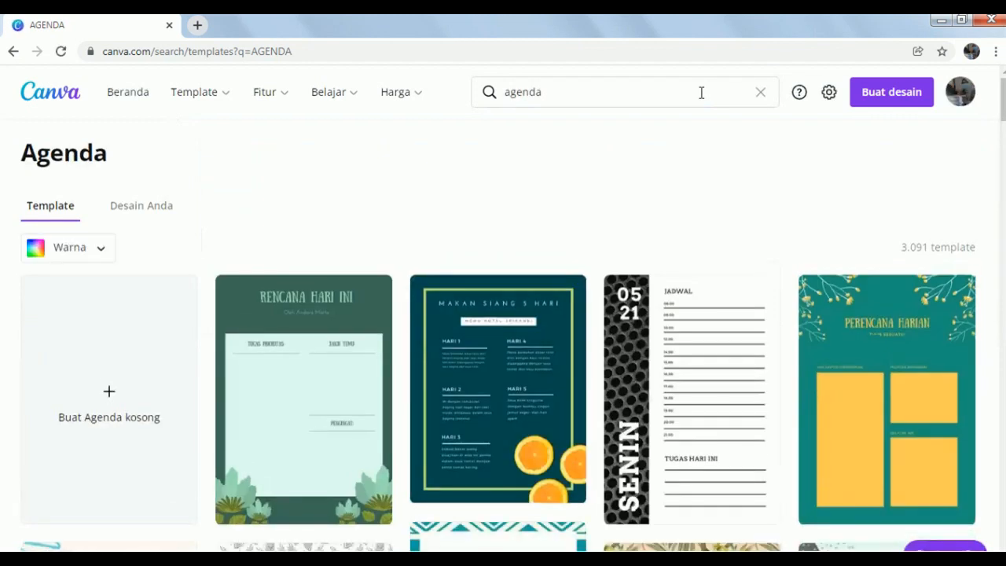
left_click(108, 397)
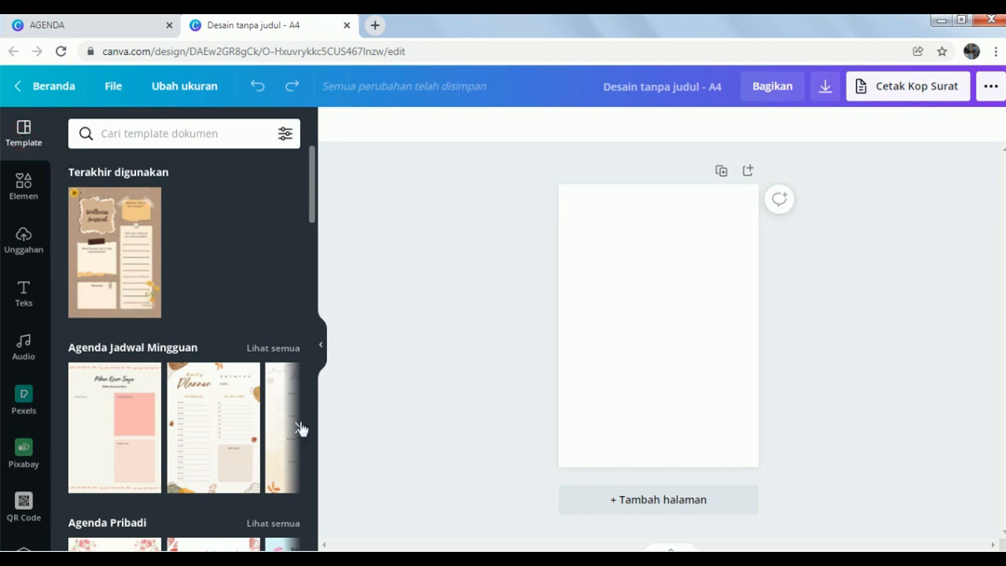
Browse the Agenda Jadwal Mingguan templates, then apply the recently used Wellness Journal template to the blank page.
left_click(290, 354)
mouse_move(313, 256)
left_mouse_down()
mouse_move(312, 302)
mouse_move(309, 236)
left_mouse_up()
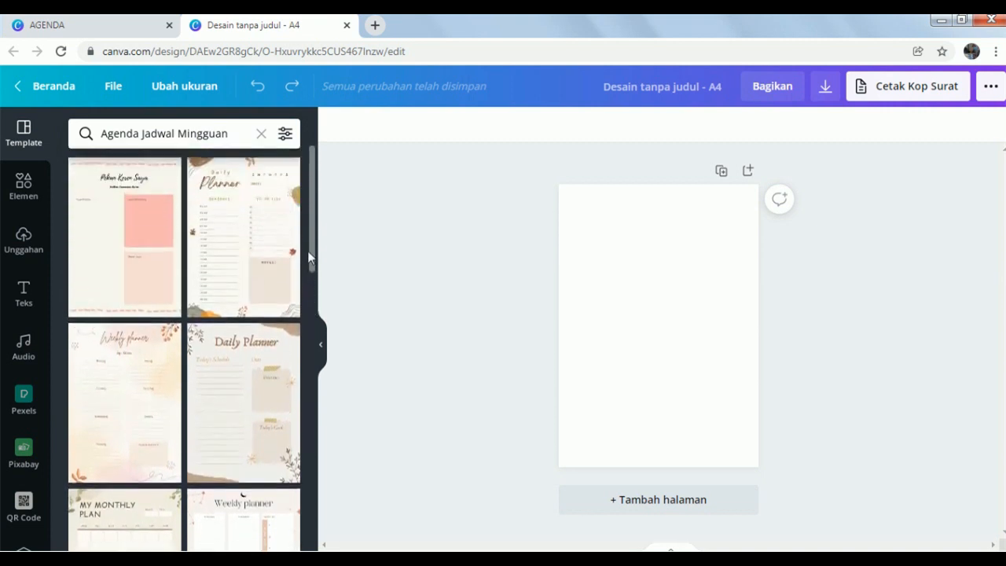
left_click(37, 136)
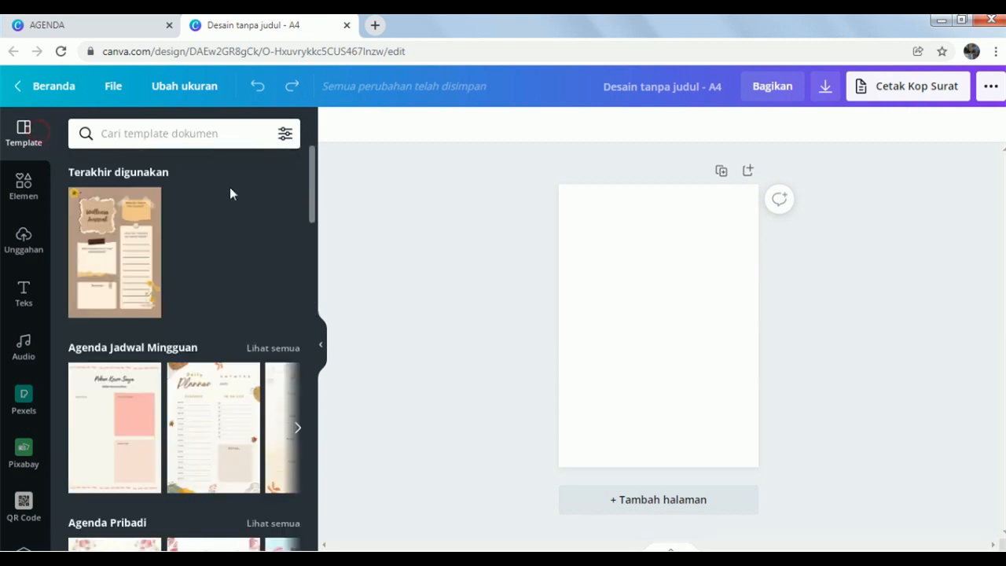
left_click(111, 240)
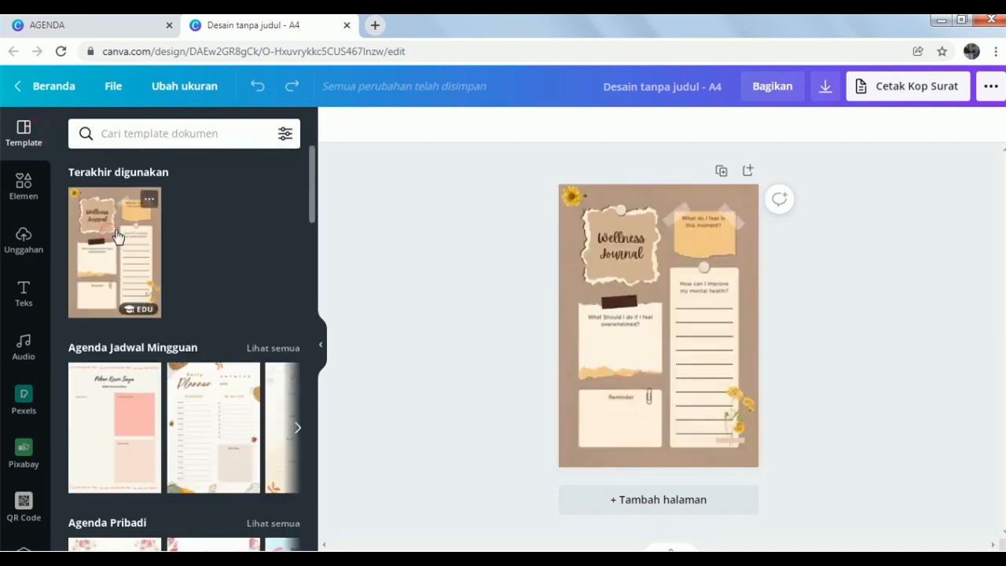
Delete the yellow flower in the page's upper-left corner and the notes, lines and flowers in the right column.
left_click(570, 203)
left_click(570, 203)
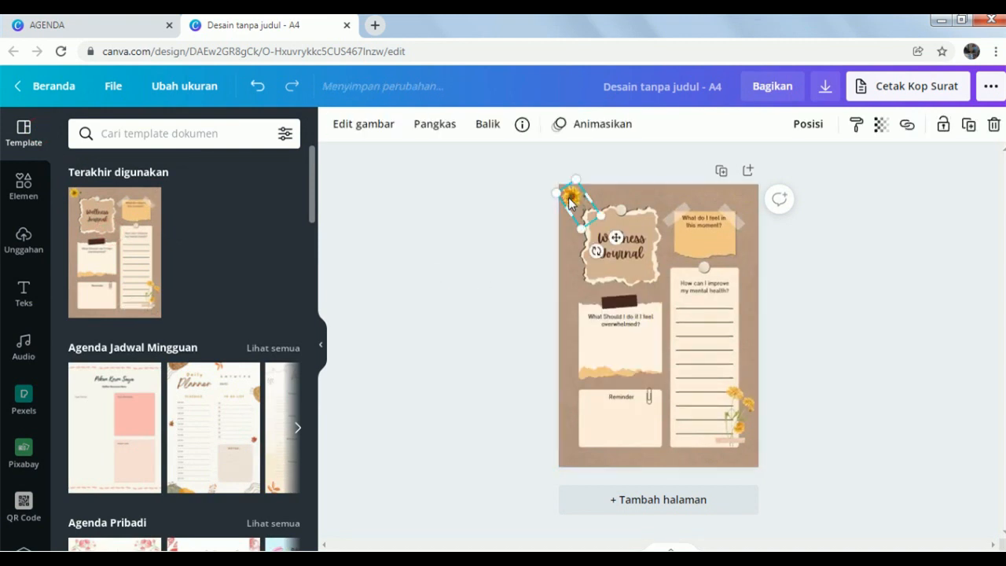
key("Delete")
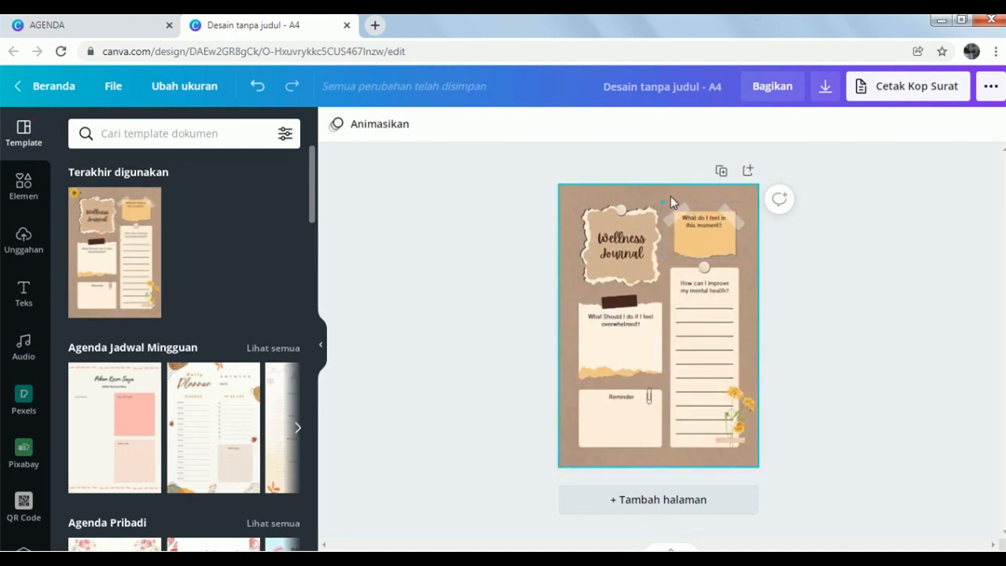
left_click_drag(671, 196, 774, 251)
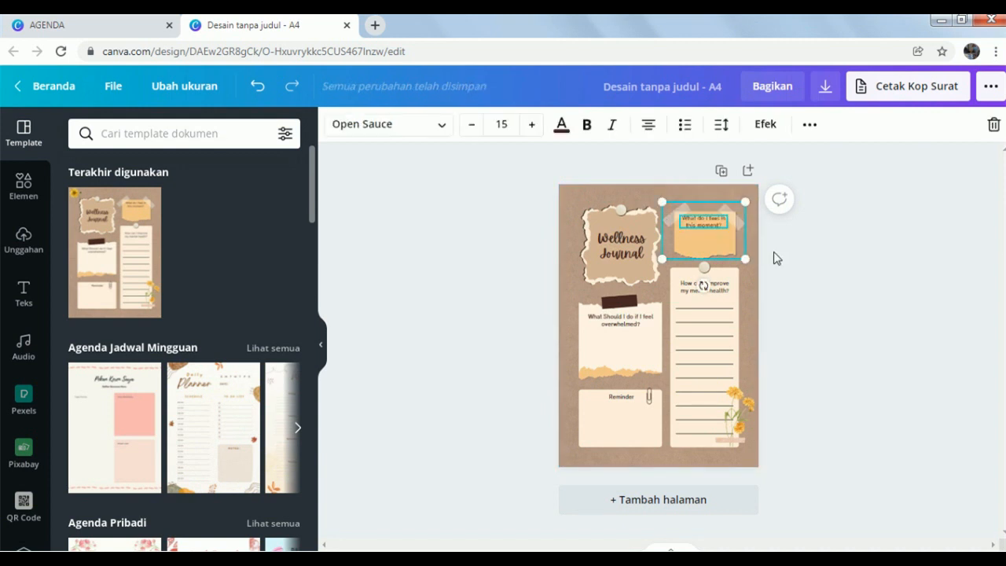
left_click(768, 254)
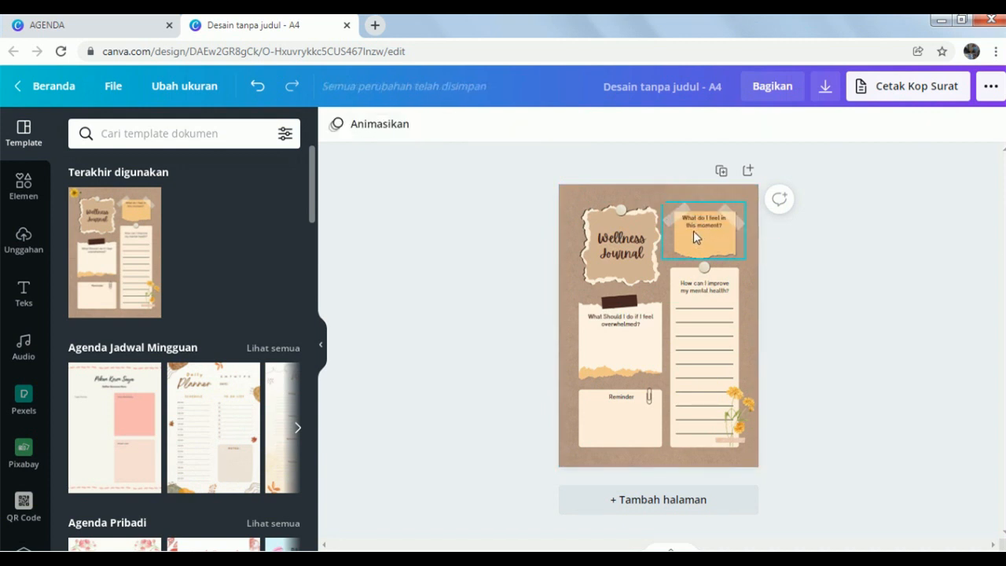
left_click_drag(663, 199, 743, 437)
key("Delete")
key("Delete")
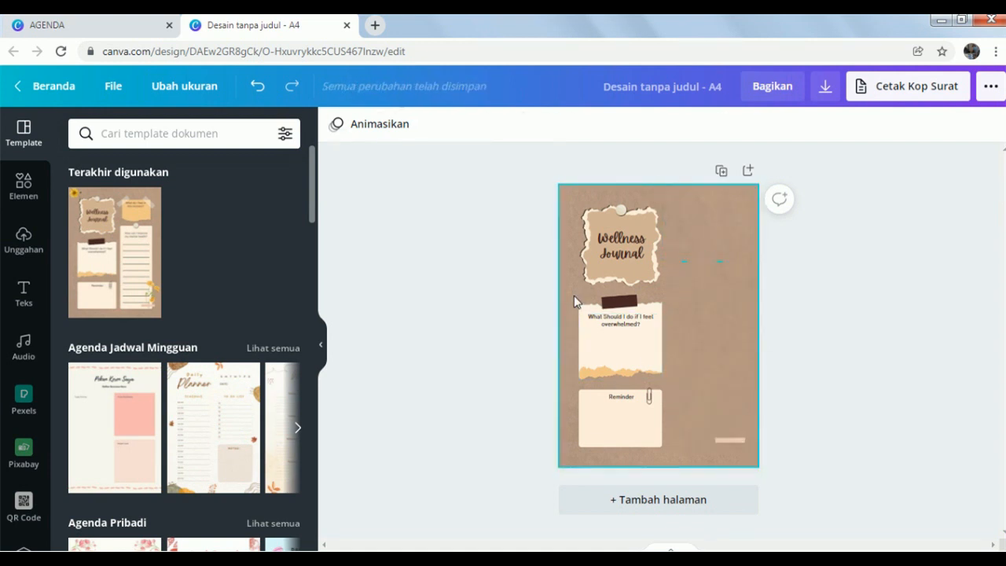
Delete the "What Should I do if I feel overwhelmed?" and "Reminder" notes and the leftover tape strip.
left_click_drag(575, 288, 665, 358)
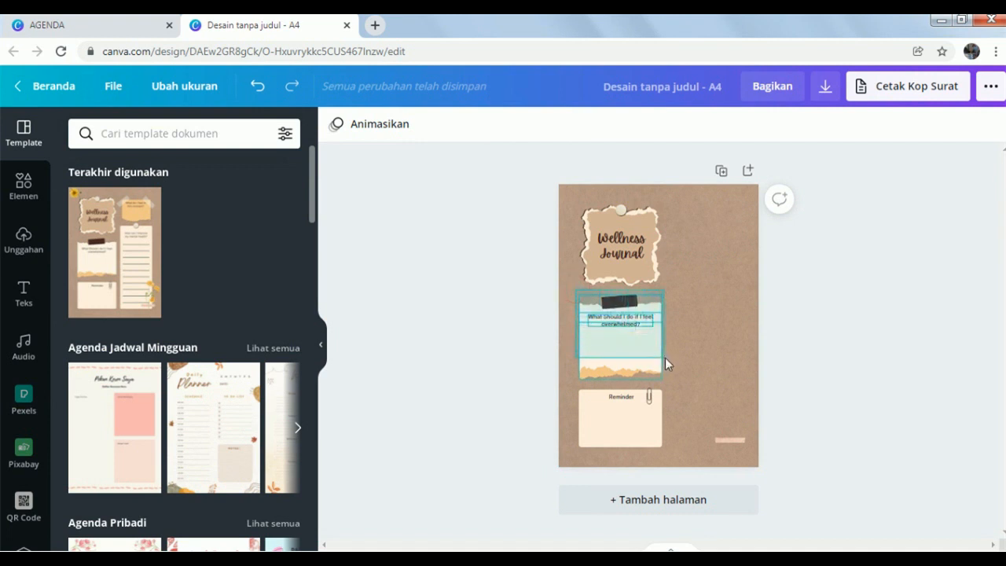
key("Delete")
left_click_drag(580, 354, 740, 448)
key("Delete")
key("Delete")
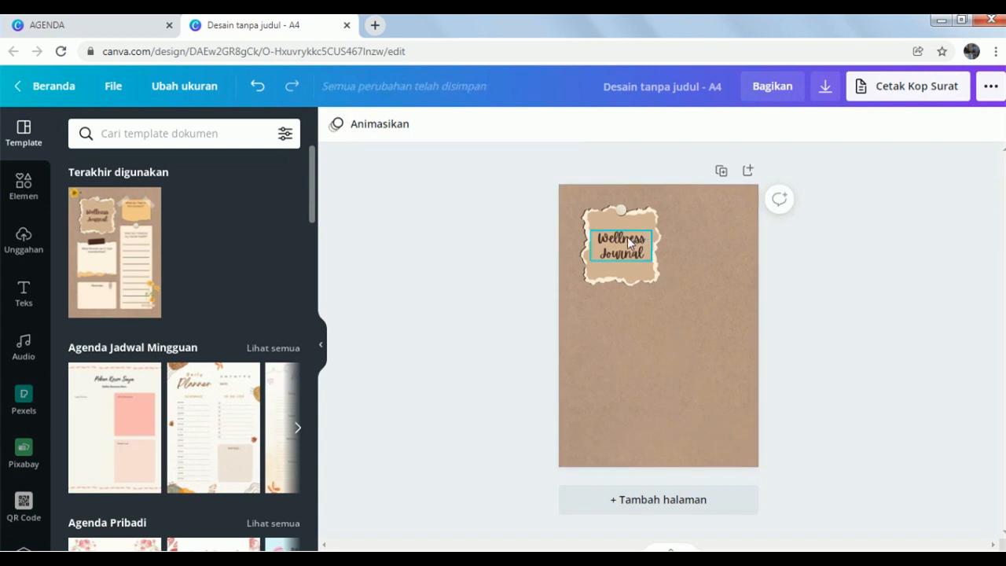
Move the Wellness Journal text near the page's lower edge and shrink the torn-paper note with its pin on the page's left side.
left_click_drag(628, 242, 640, 412)
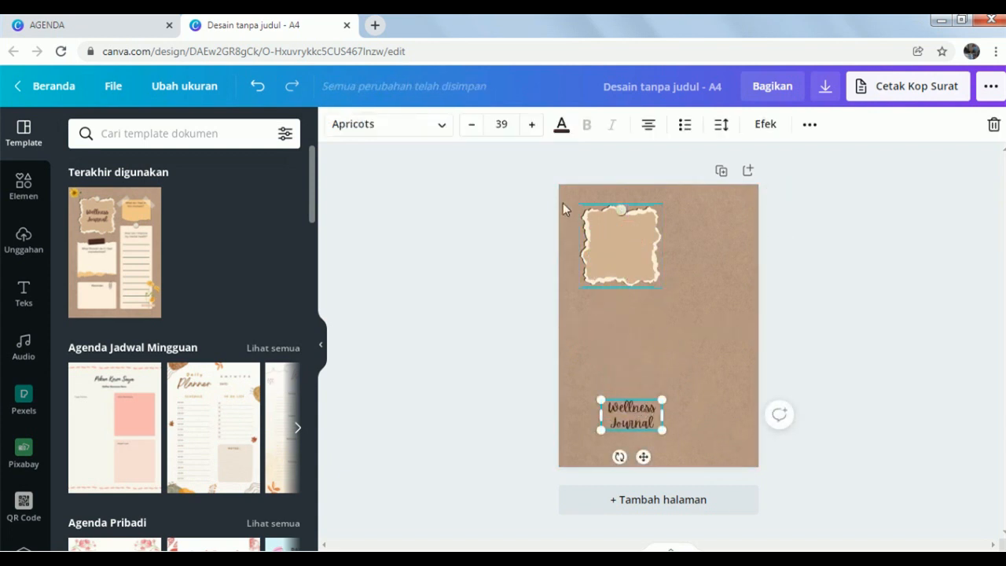
left_click_drag(639, 237, 670, 262)
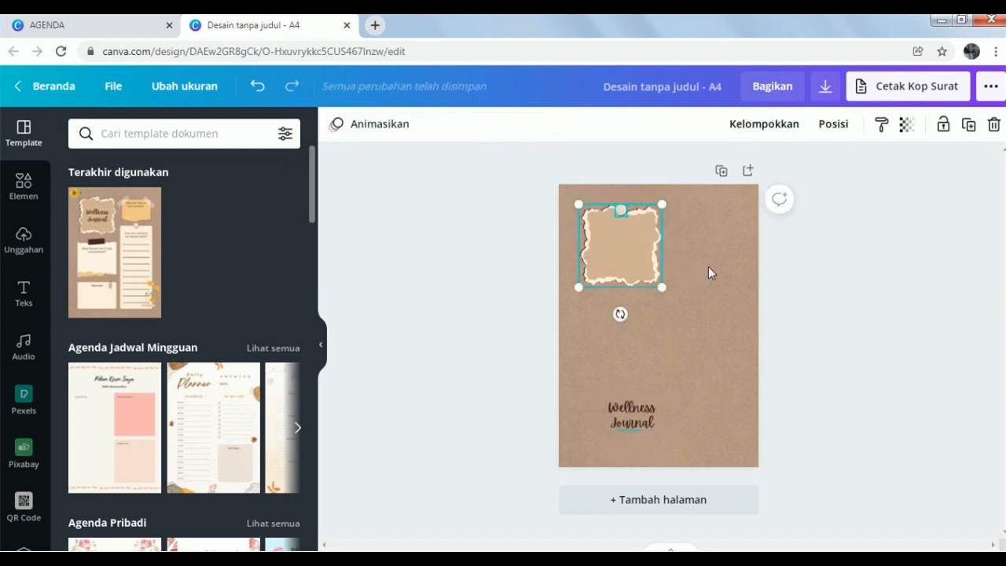
left_click(715, 269)
left_click(641, 270)
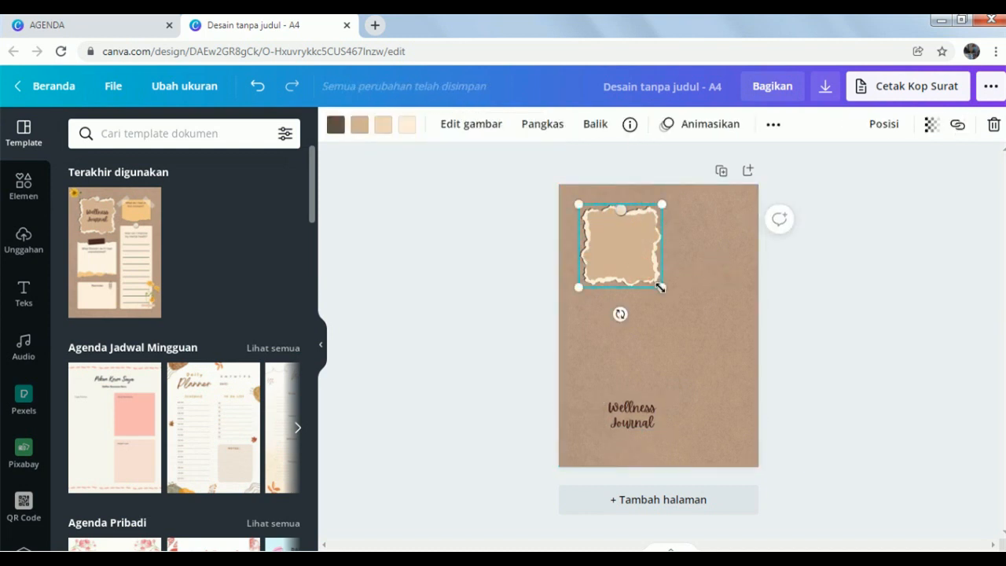
left_click(709, 230)
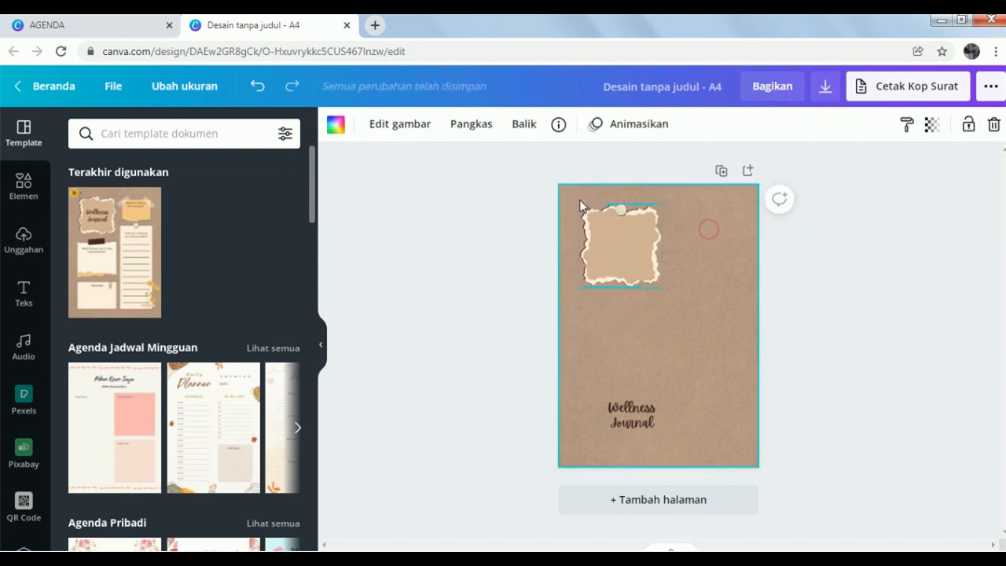
left_click_drag(574, 196, 606, 287)
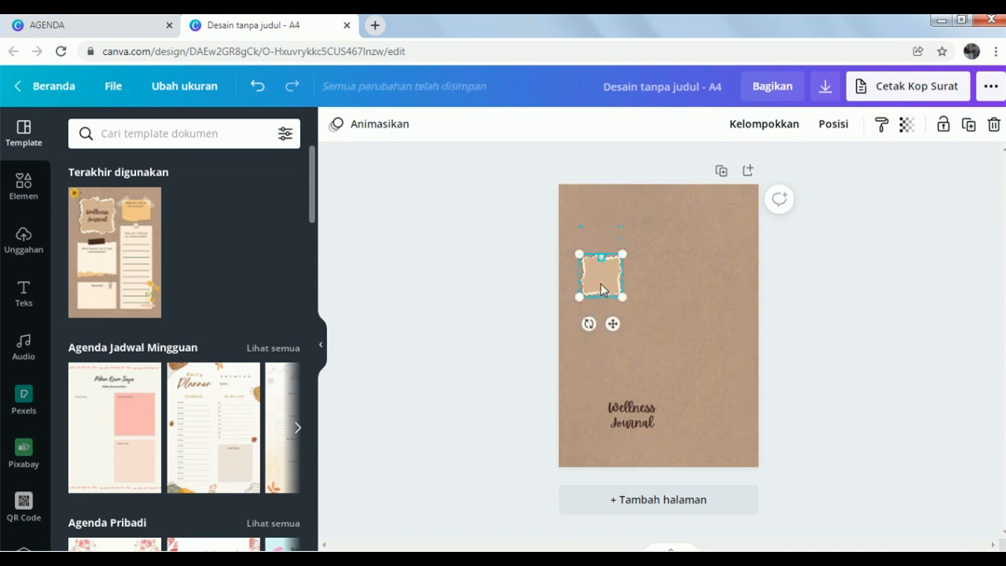
left_click(630, 207)
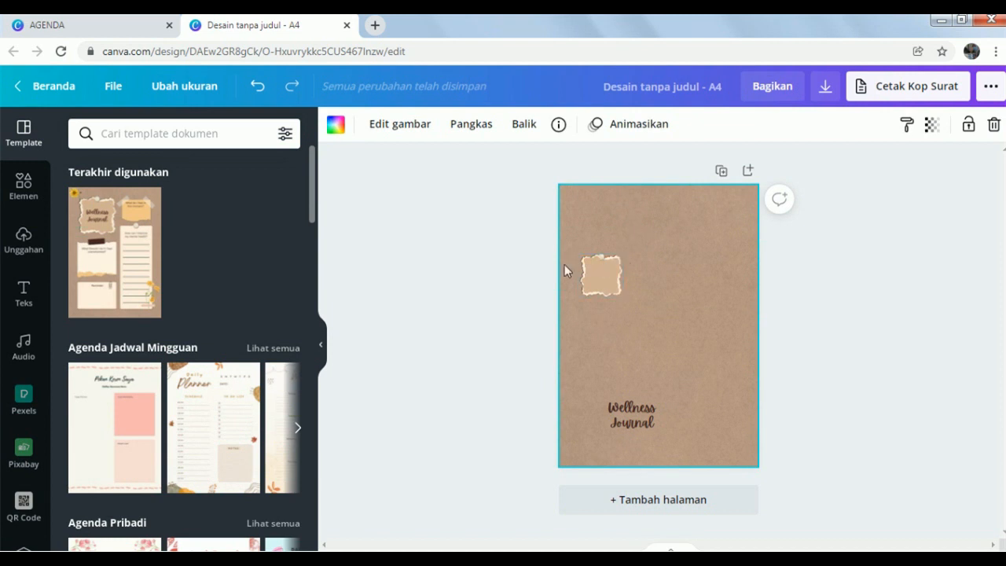
Add the "Cheers to the new year" text combination twice, once mid-page and once near the page's upper edge.
left_click(25, 297)
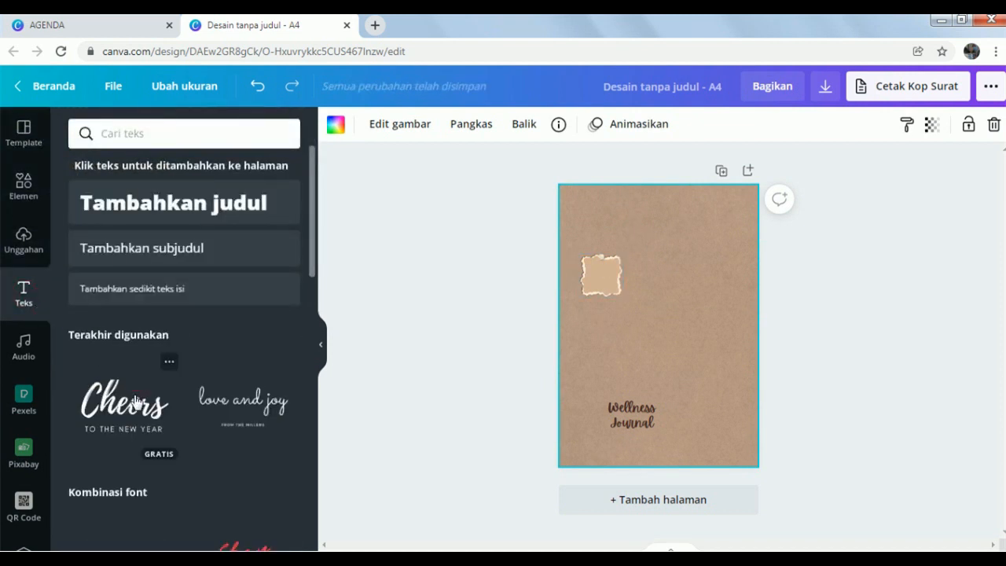
left_click(135, 402)
left_click_drag(127, 405, 665, 229)
Replace the word "Cheers" in the upper text combination with "Jadwal Pelajaran".
double_click(657, 243)
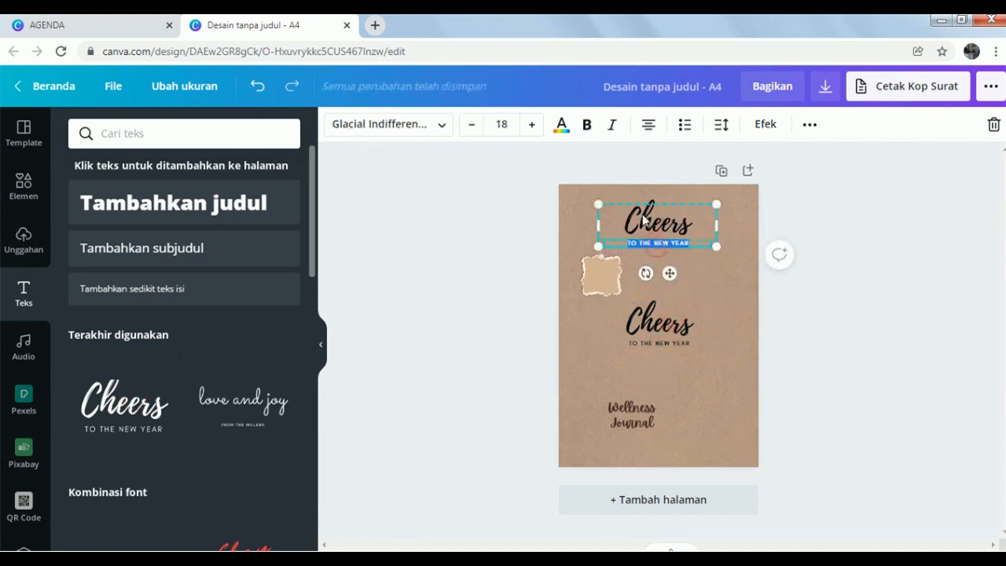
double_click(645, 221)
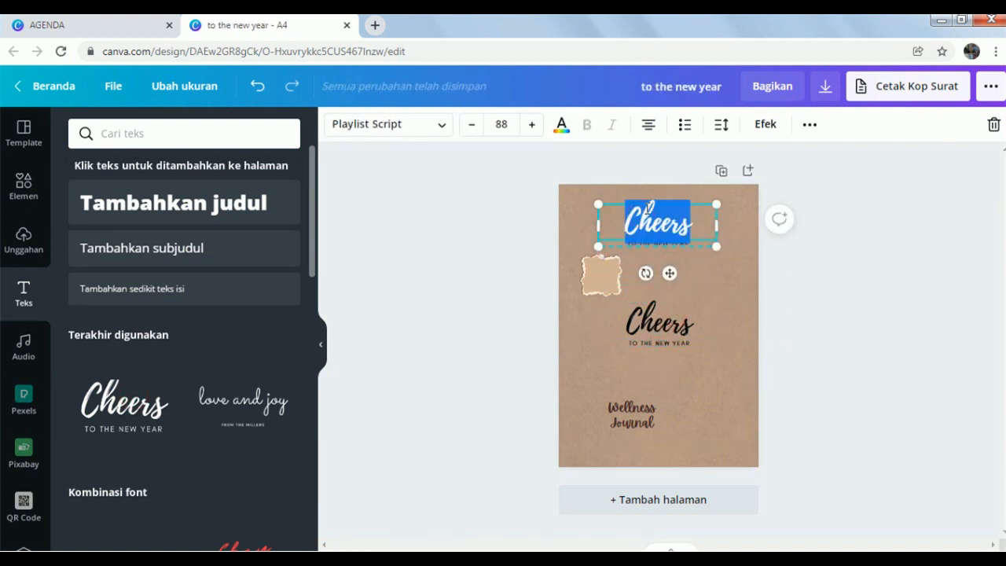
type("Ja")
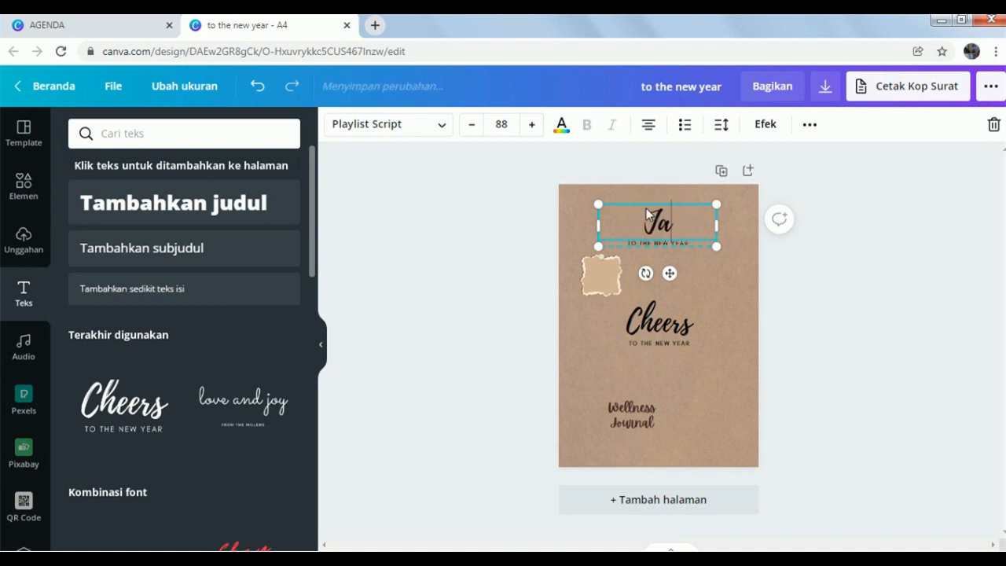
type("dwal P")
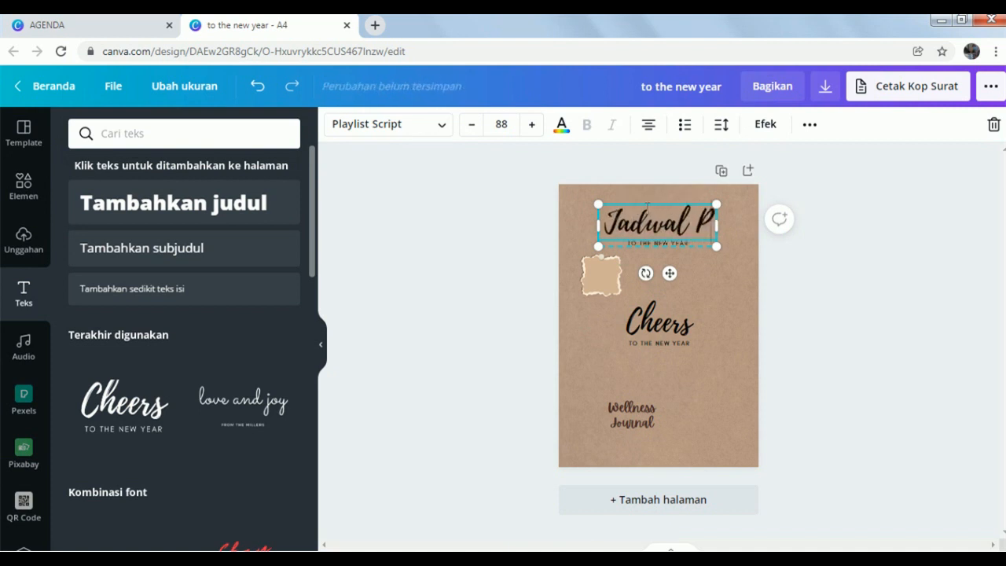
type("eal")
key("BackSpace")
key("BackSpace")
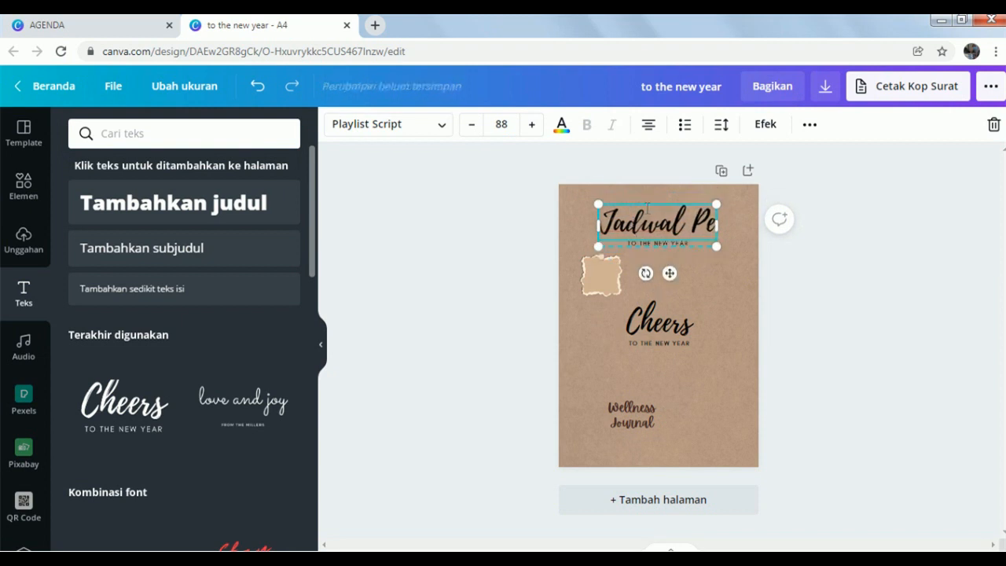
type("lajaran")
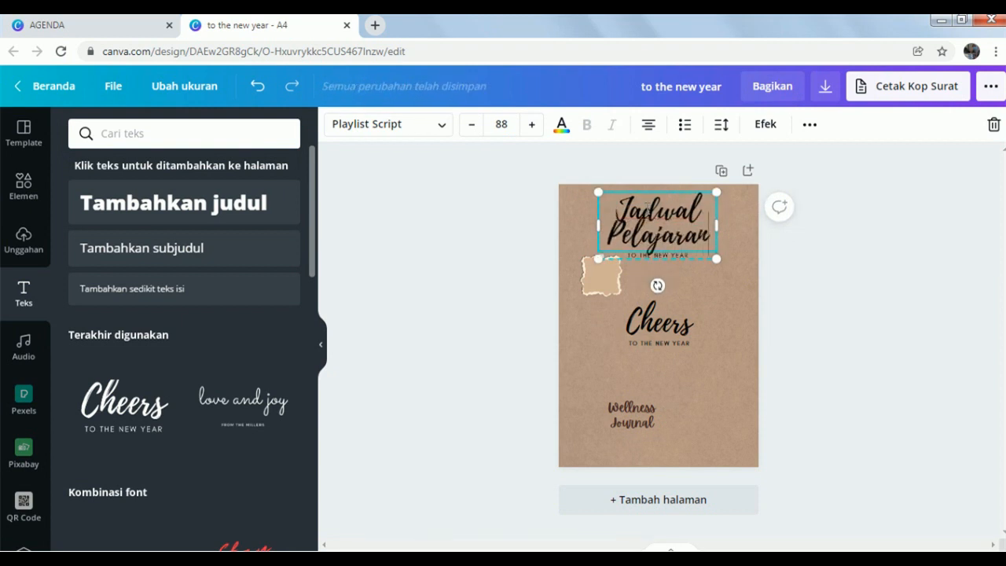
Clear the heading's subtitle, fit "Jadwal Pelajaran" on one line and scale it to font size 54.3 across the page's upper edge.
left_click(636, 234)
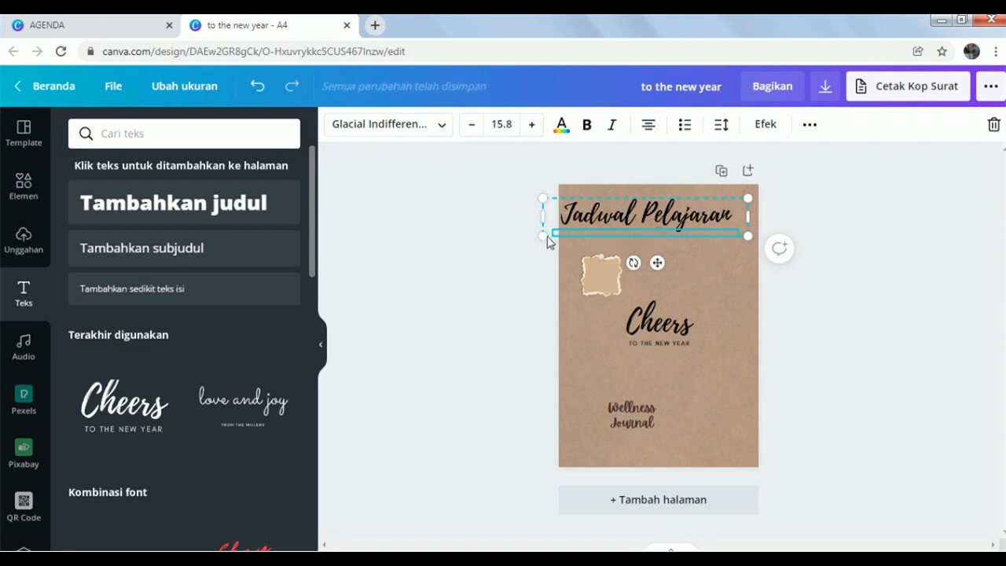
left_click_drag(542, 235, 580, 229)
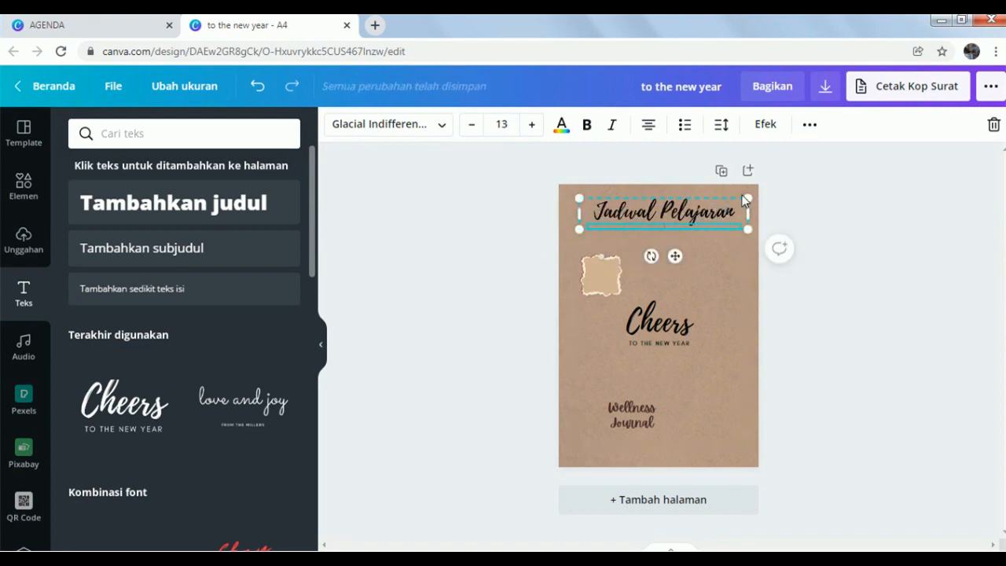
left_click_drag(747, 195, 738, 200)
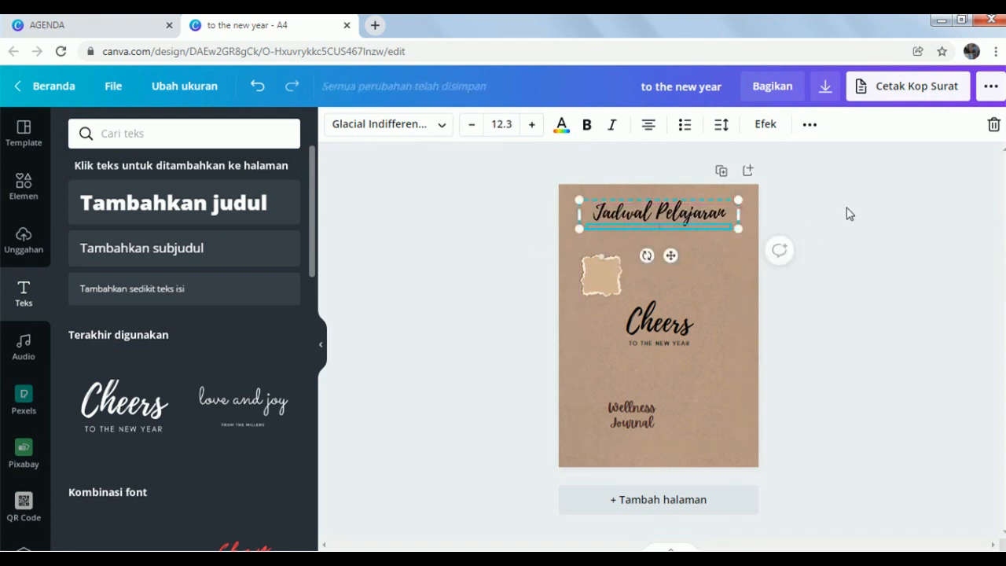
left_click_drag(577, 229, 589, 227)
left_click(724, 213)
key("ctrl+a")
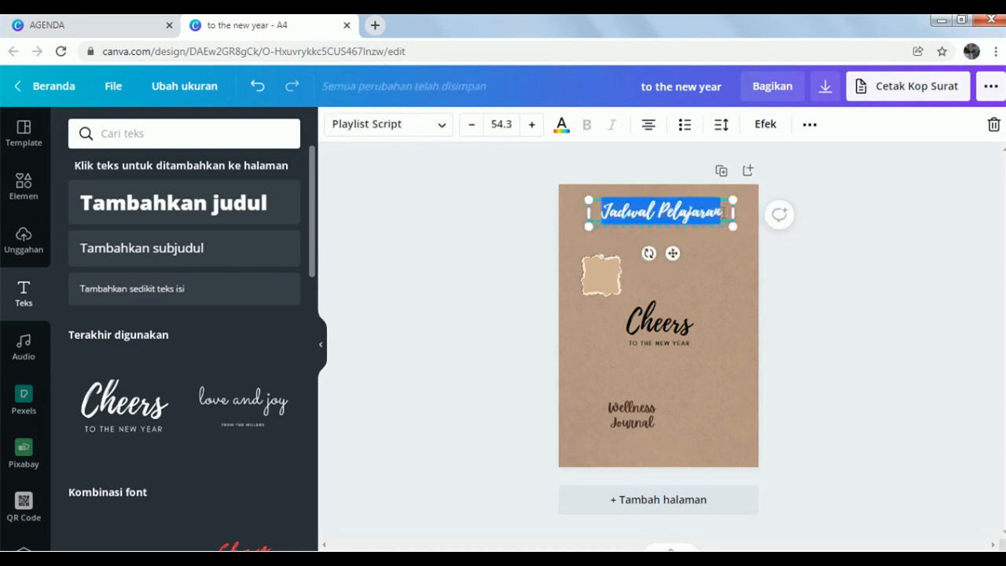
left_click(562, 128)
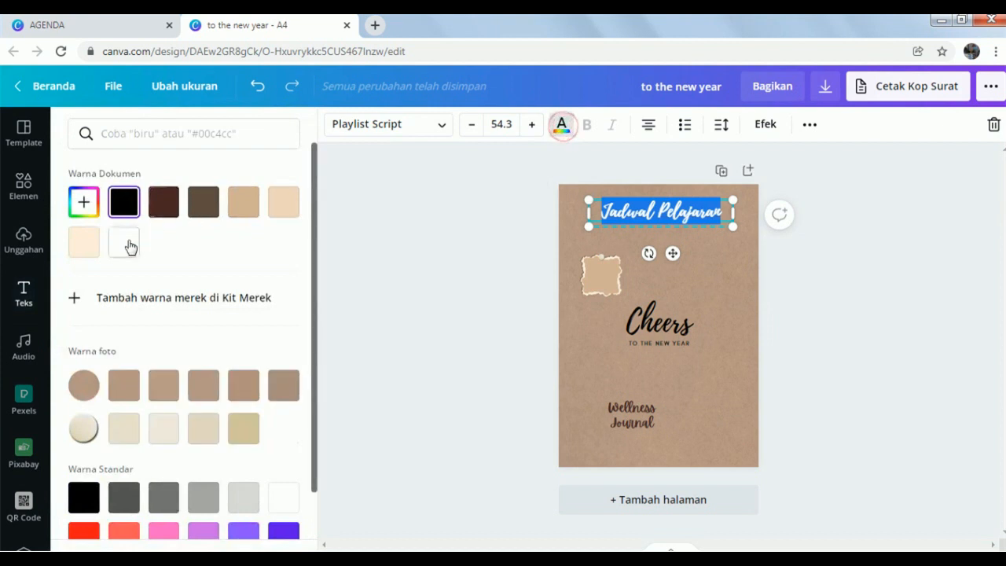
left_click(870, 291)
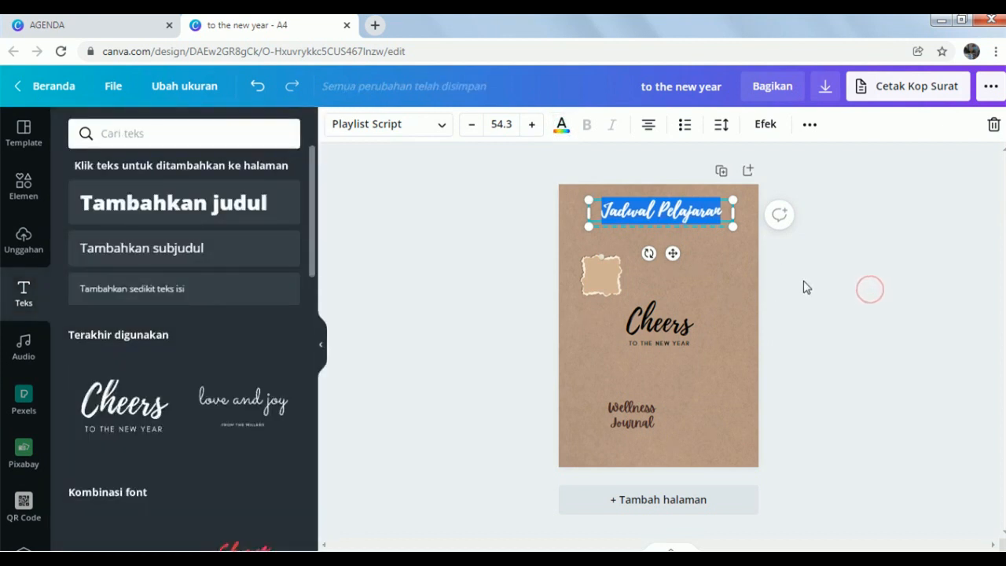
Deselect the heading and bring up the search for design elements.
left_click(802, 281)
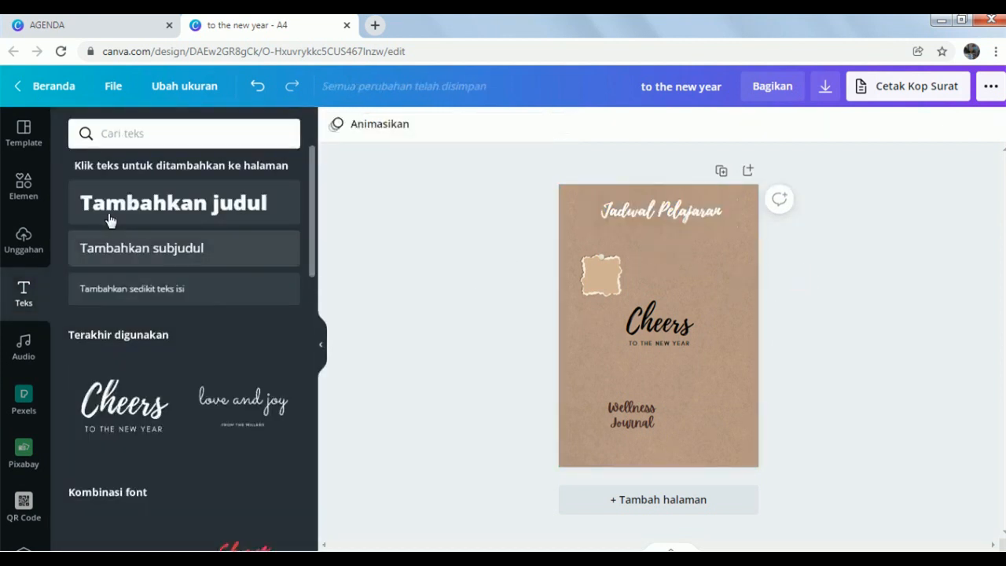
left_click(32, 186)
left_click(115, 134)
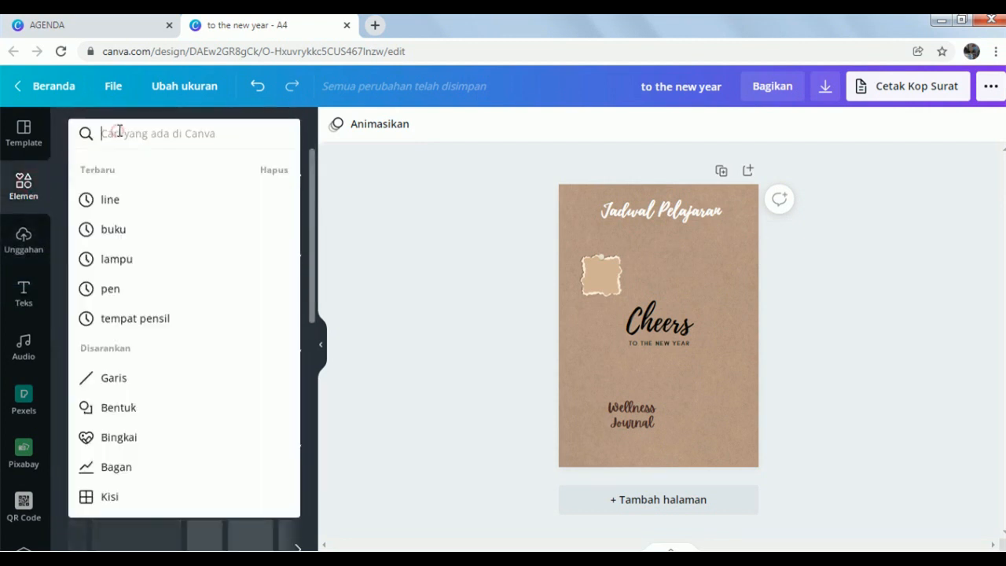
type("kert")
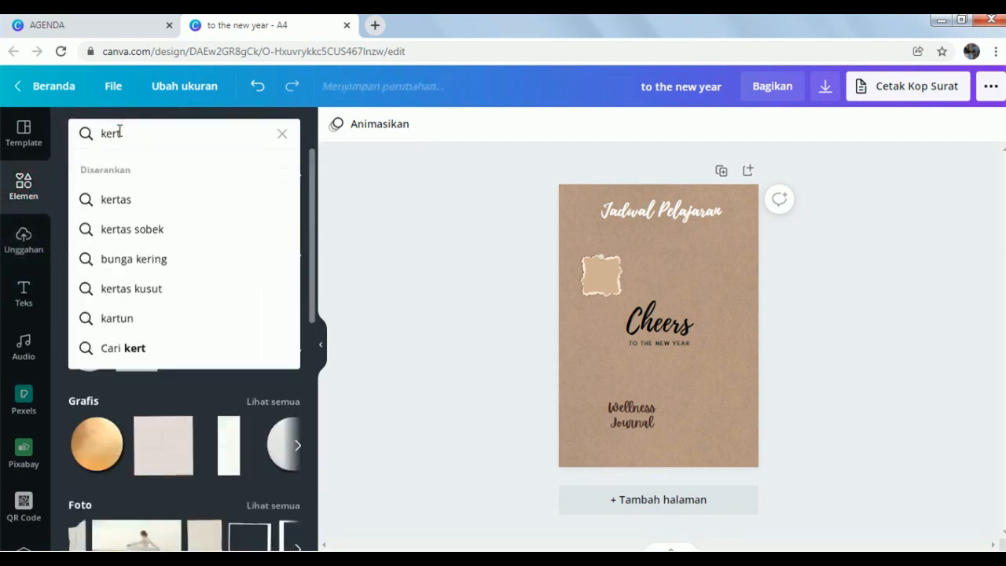
key("BackSpace")
key("BackSpace")
key("BackSpace")
key("BackSpace")
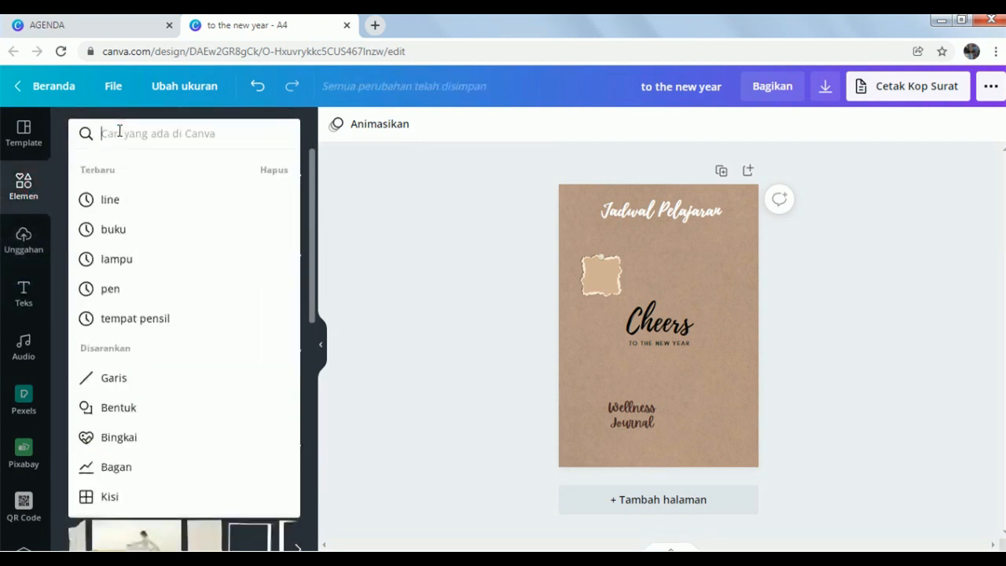
Search the elements for "brush" and place a white brush stroke below the heading, beside the torn-paper note.
type("brush")
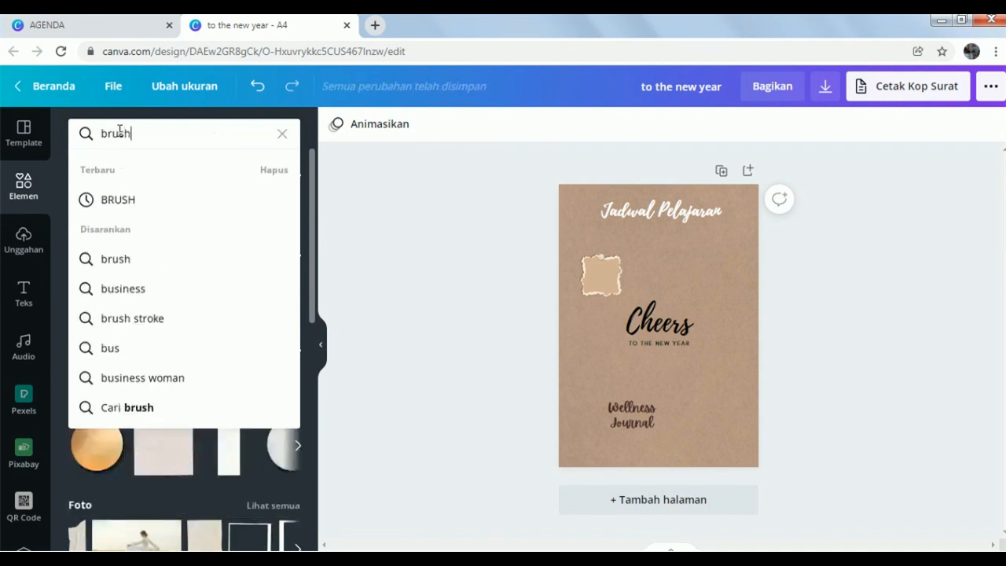
key("Return")
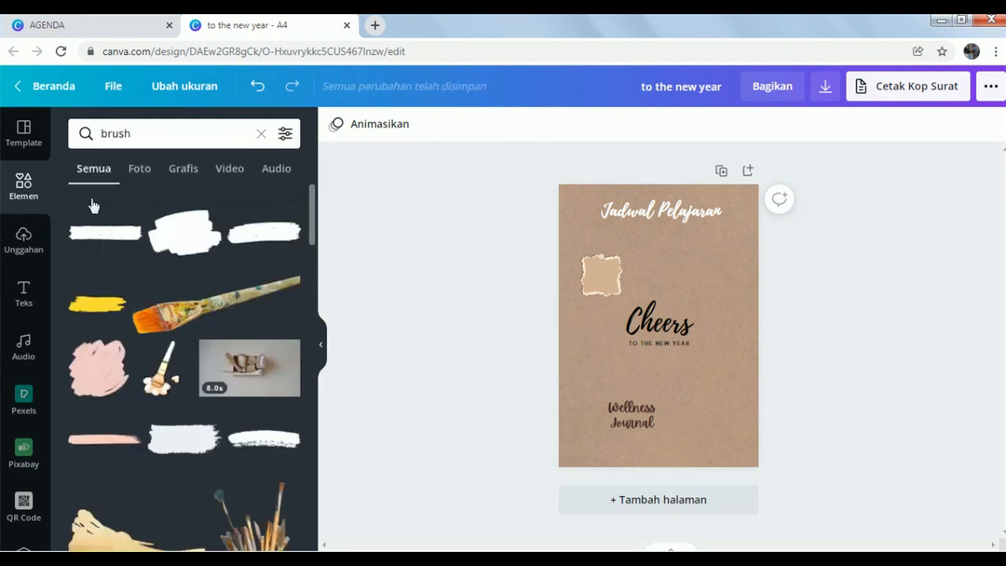
left_click(106, 232)
left_click_drag(677, 308, 703, 277)
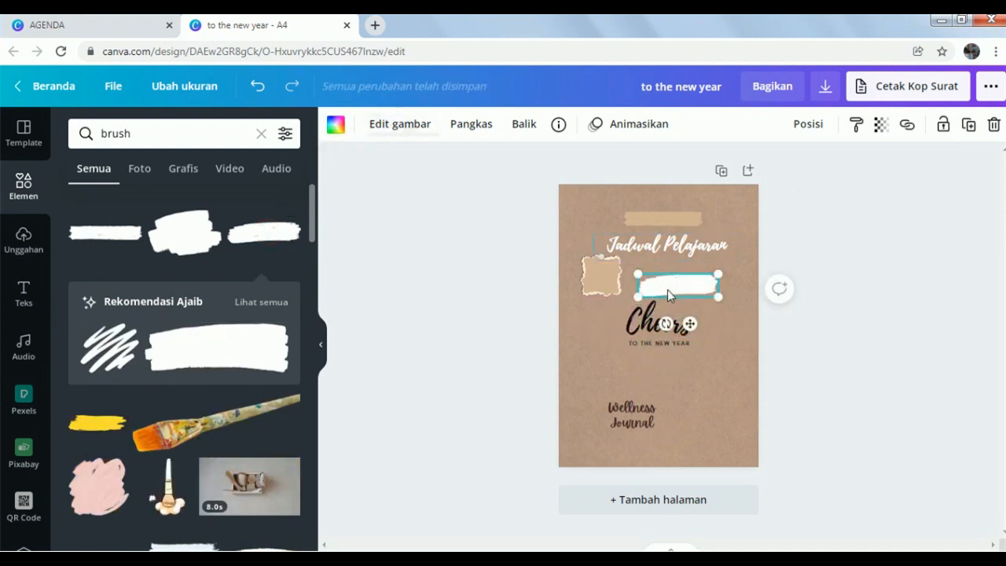
Recolour the white brush stroke with the light beige document colour.
left_click(336, 124)
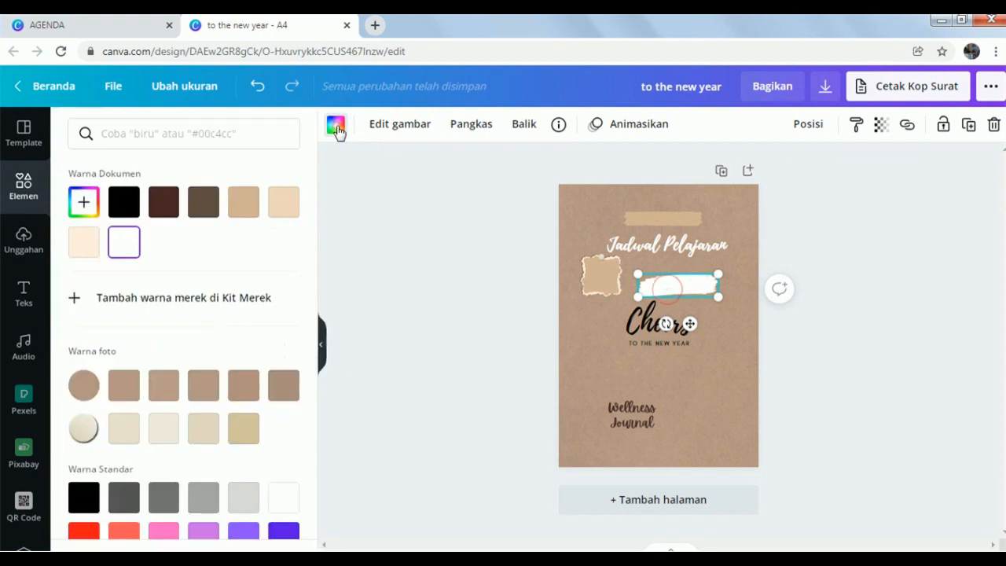
left_click(243, 206)
left_click(280, 208)
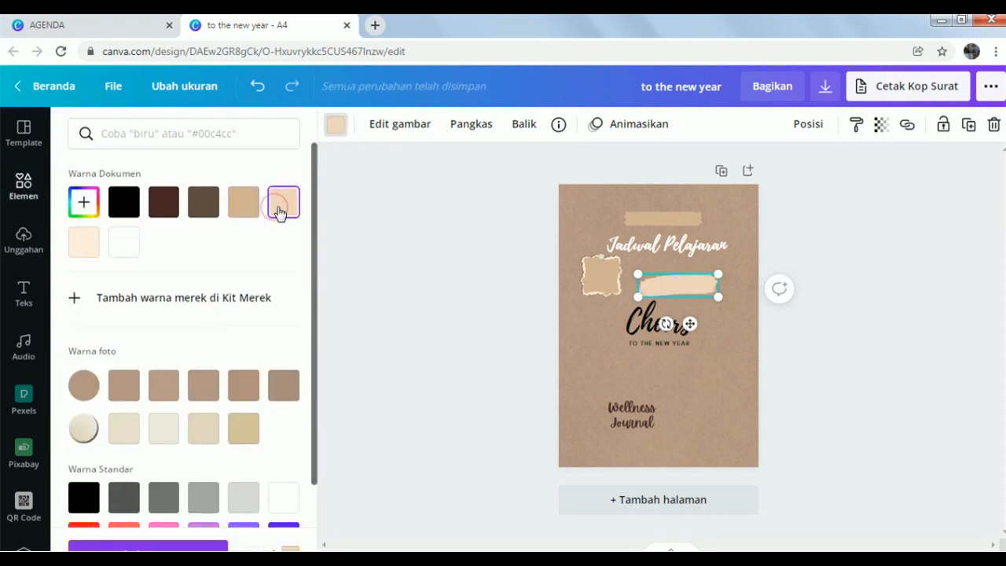
left_click(85, 245)
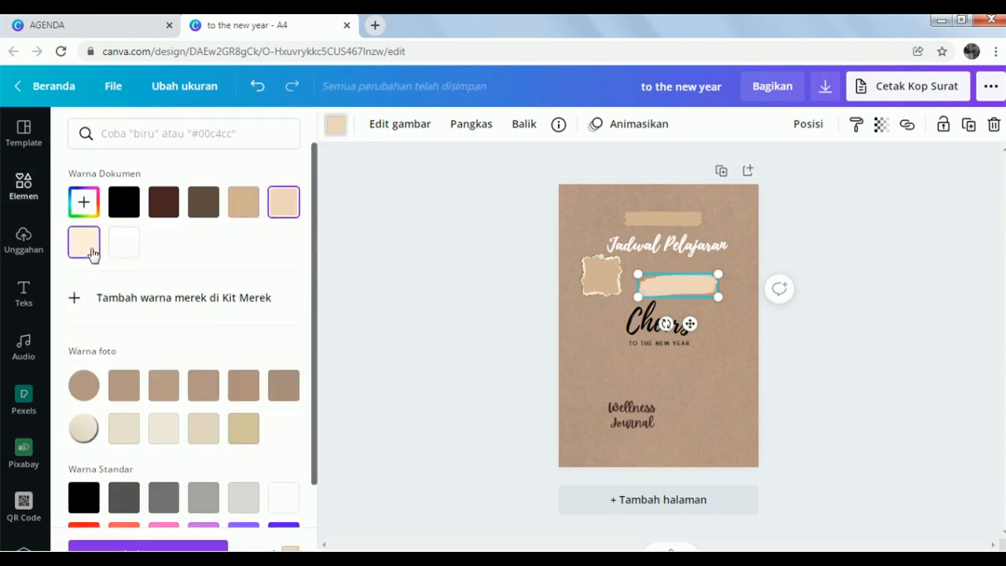
left_click(283, 210)
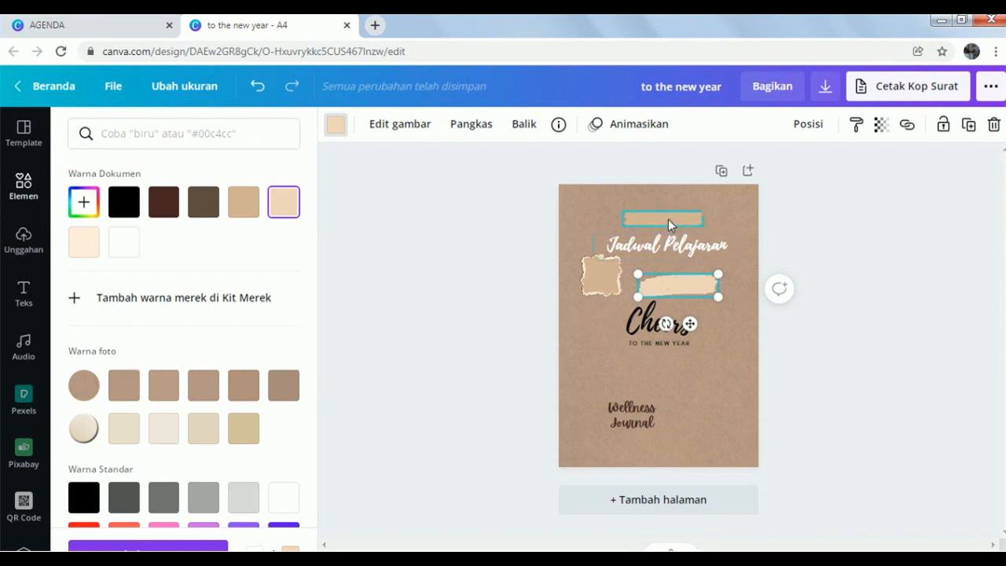
Delete the tan brush strip above the heading and move "Jadwal Pelajaran" up into its place.
left_click(668, 219)
key("Delete")
left_click(673, 287)
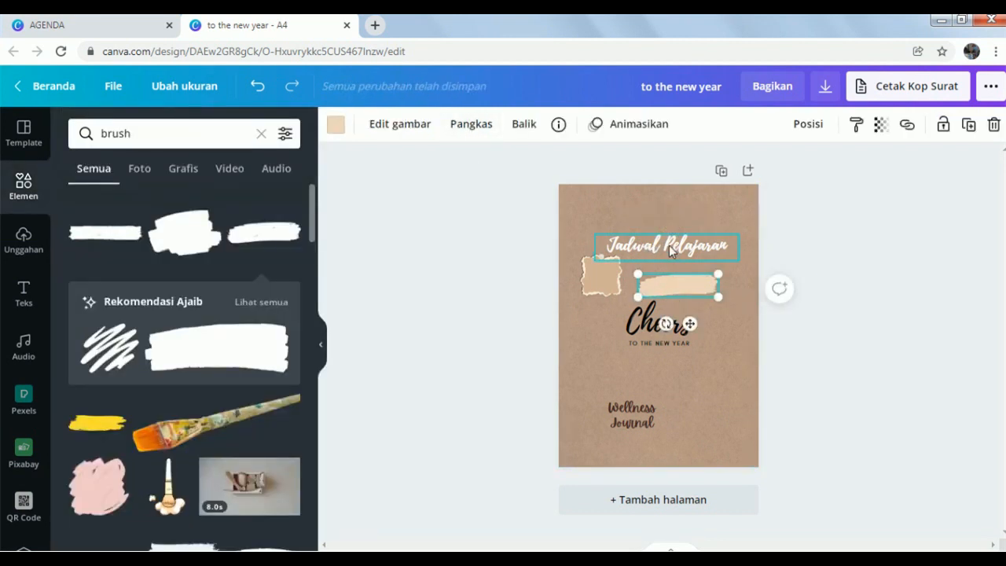
mouse_move(670, 250)
left_mouse_down()
mouse_move(673, 220)
mouse_move(659, 213)
left_mouse_up()
Move the beige brush stroke behind "Jadwal Pelajaran" and enlarge it to span the heading's full width.
left_click(670, 289)
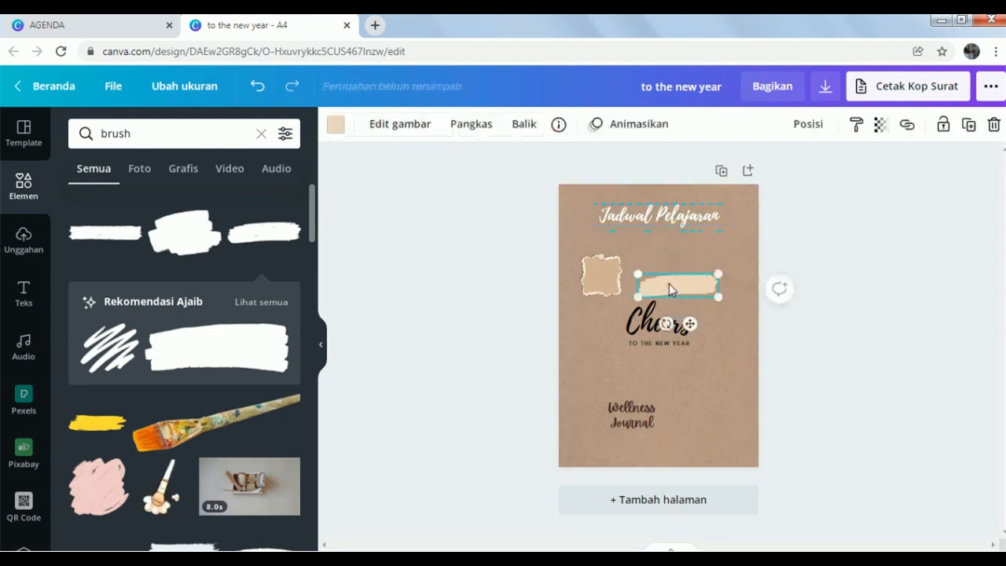
mouse_move(669, 290)
left_mouse_down()
mouse_move(653, 222)
mouse_move(586, 229)
left_mouse_up()
left_click_drag(704, 202, 731, 196)
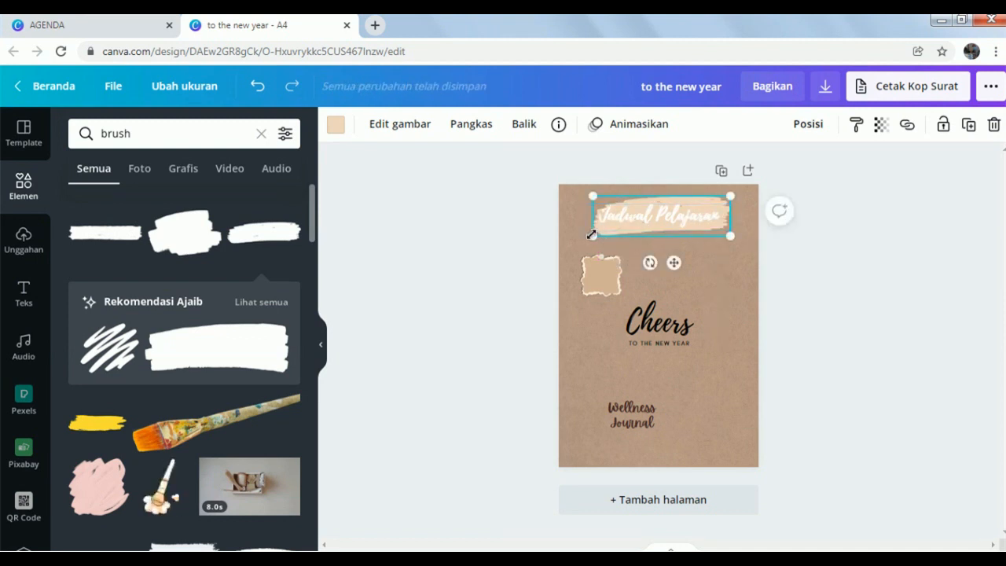
left_click_drag(591, 236, 587, 228)
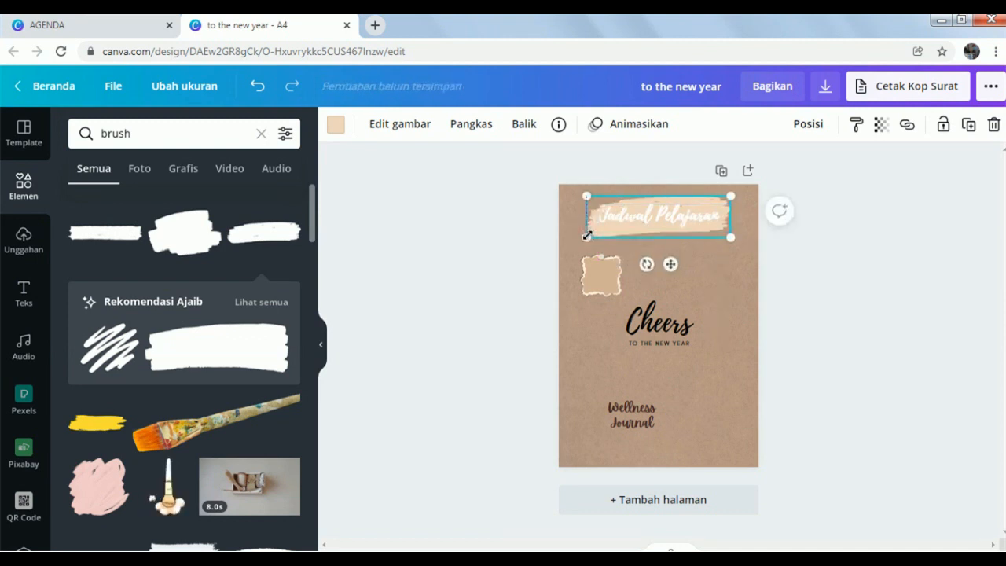
left_click(838, 299)
Add a bold subheading reading "KELAS 7 SEMESTER 2" directly beneath the heading.
left_click(679, 220)
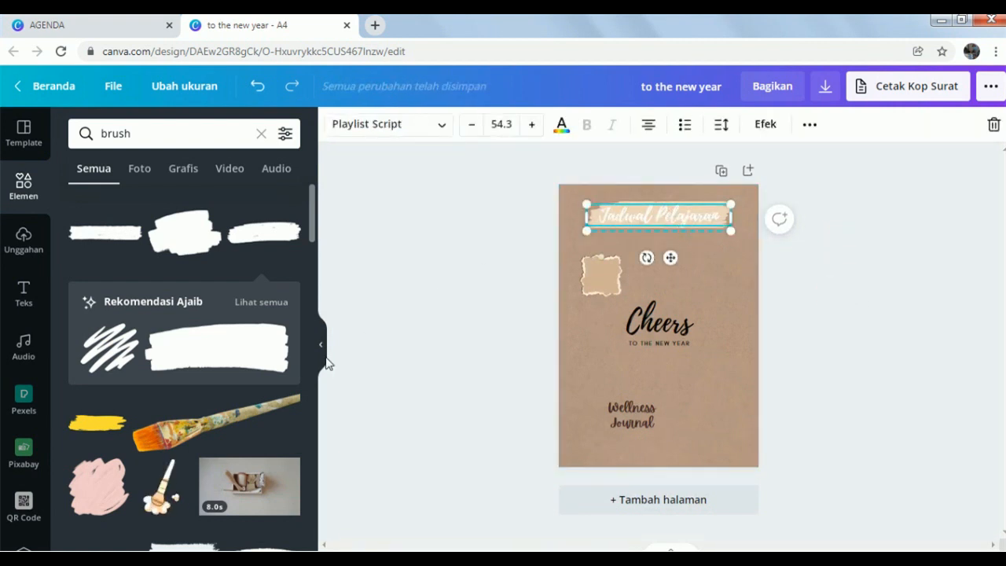
left_click(25, 292)
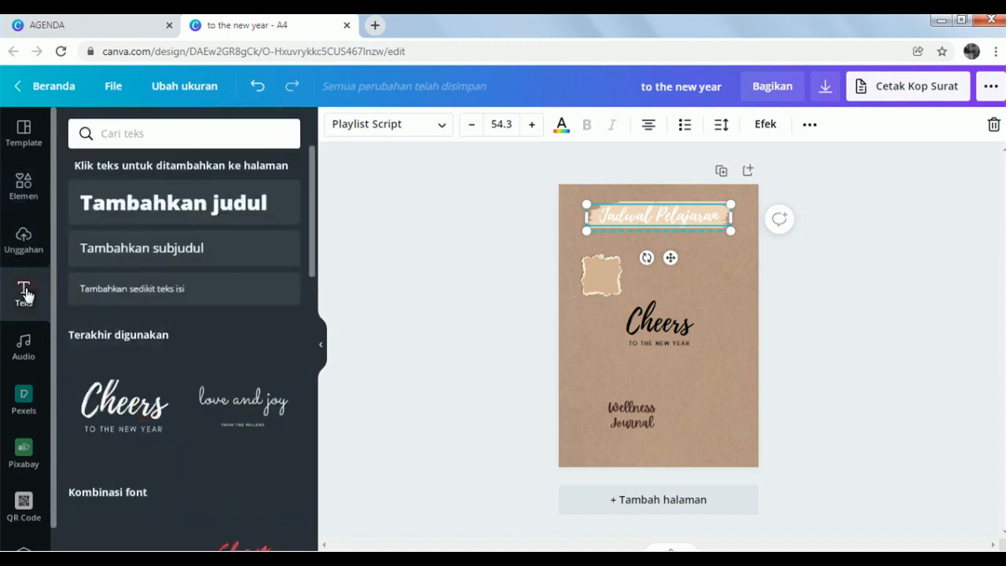
left_click(140, 250)
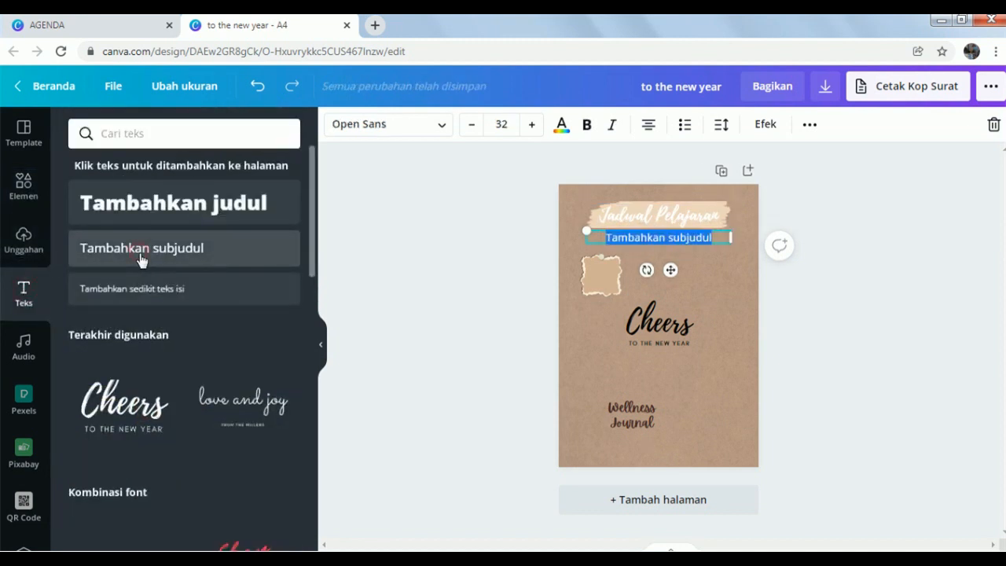
left_click(589, 131)
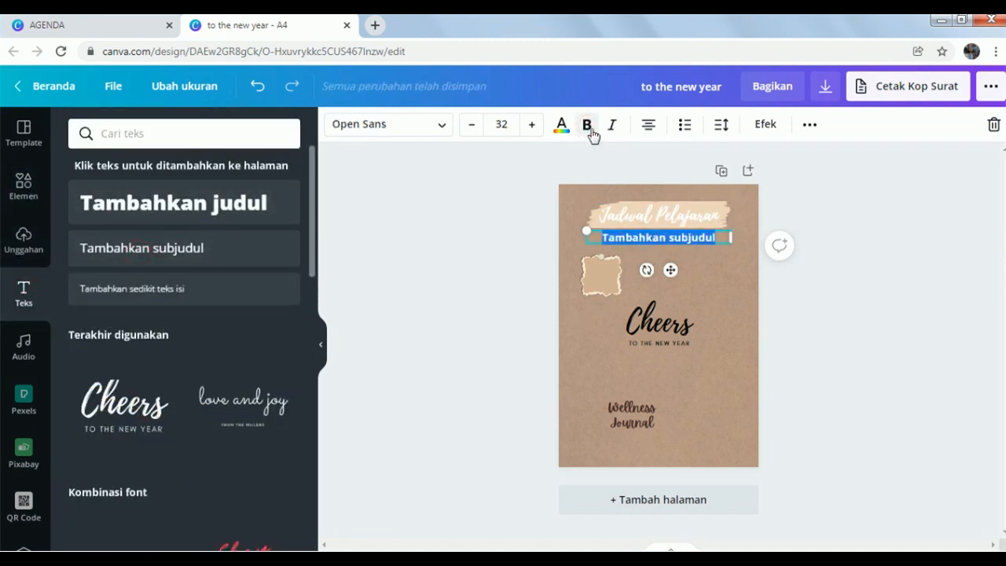
type("KELAS")
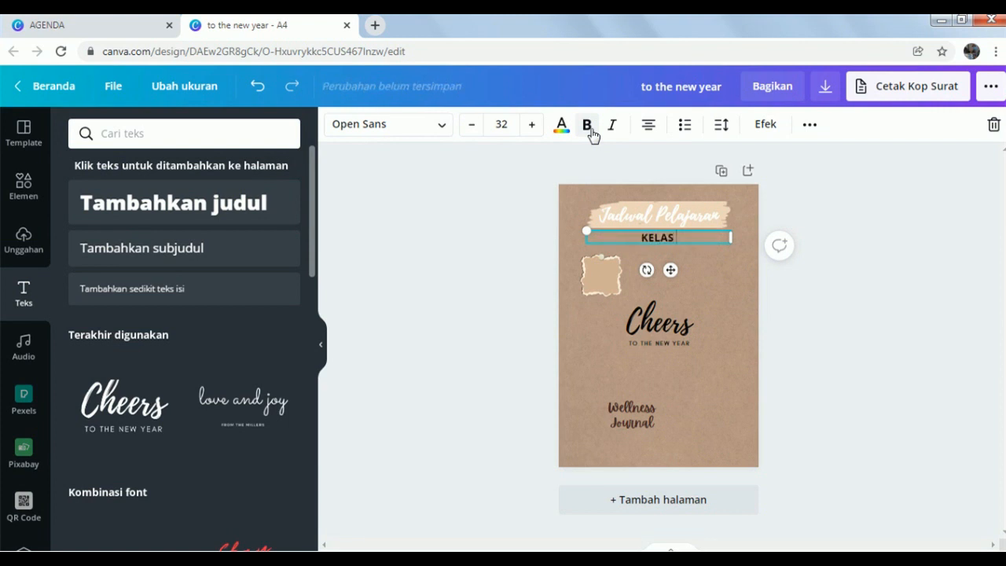
type(" 7 SEM")
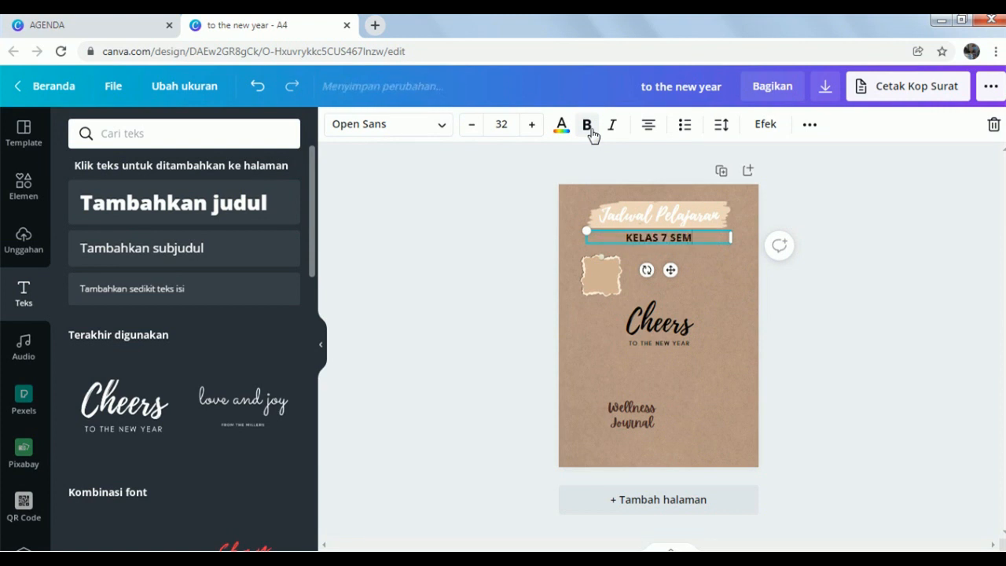
type("ESTER ")
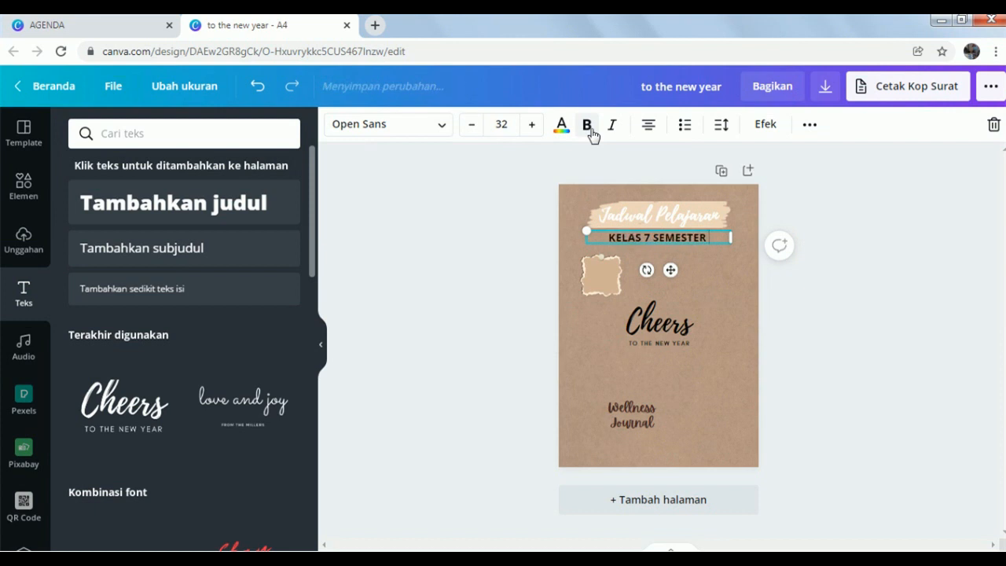
type("2")
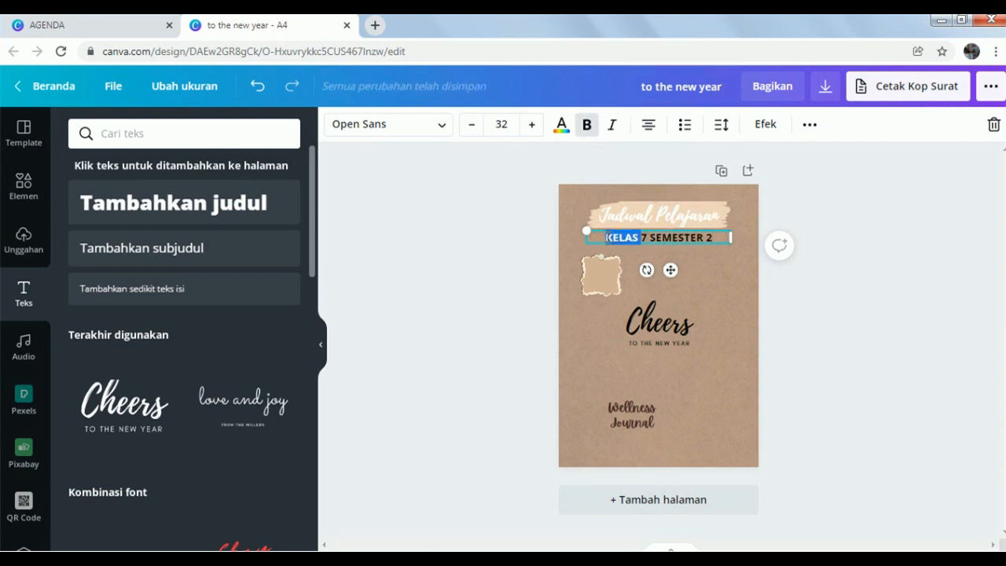
Change the colour of the whole "KELAS 7 SEMESTER 2" subheading to white.
triple_click(606, 238)
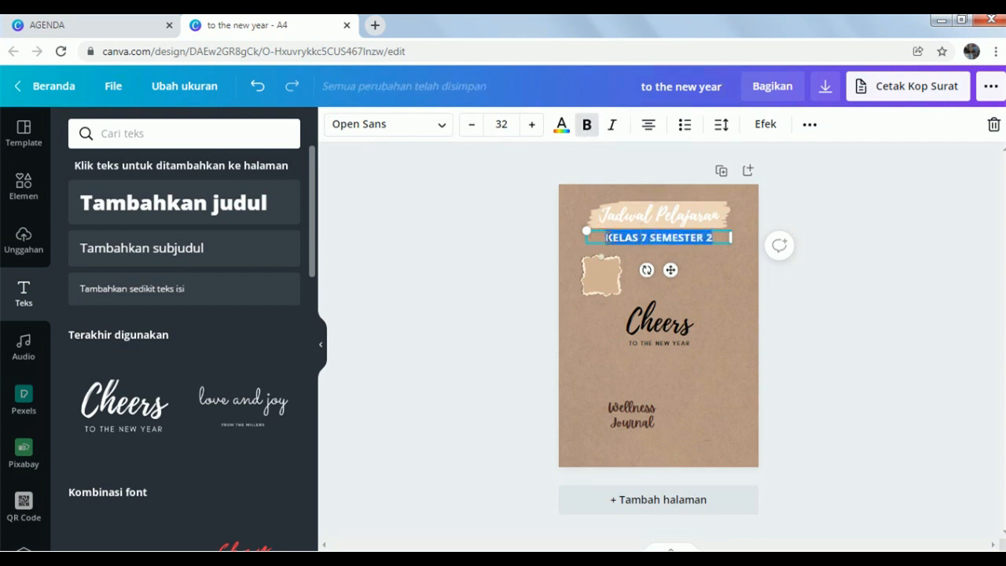
left_click(562, 126)
left_click(122, 245)
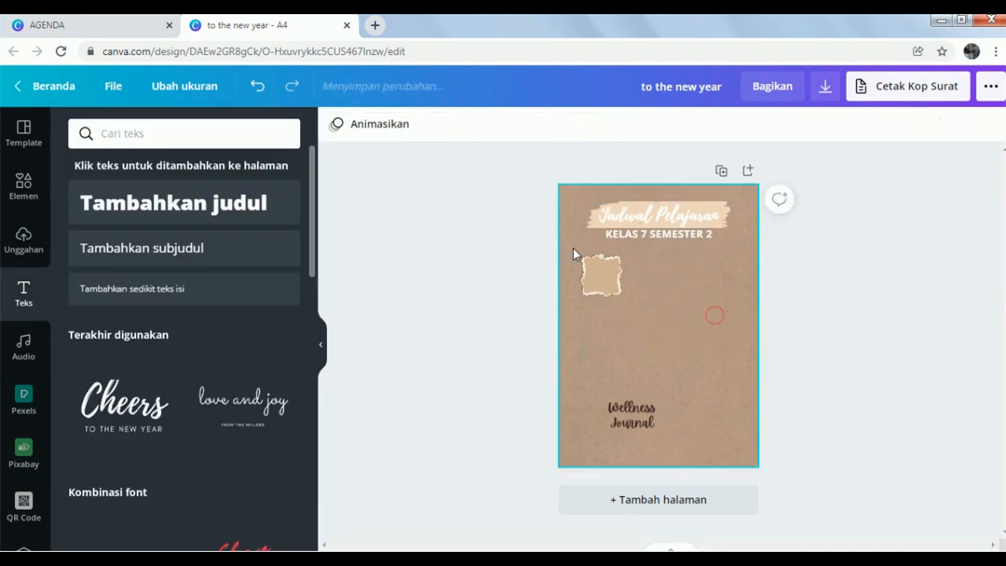
Duplicate the torn-paper note with its pin until six notes form two staggered rows of three.
left_click_drag(573, 247, 722, 322)
key("ctrl+d")
key("ctrl+d")
left_click(604, 283)
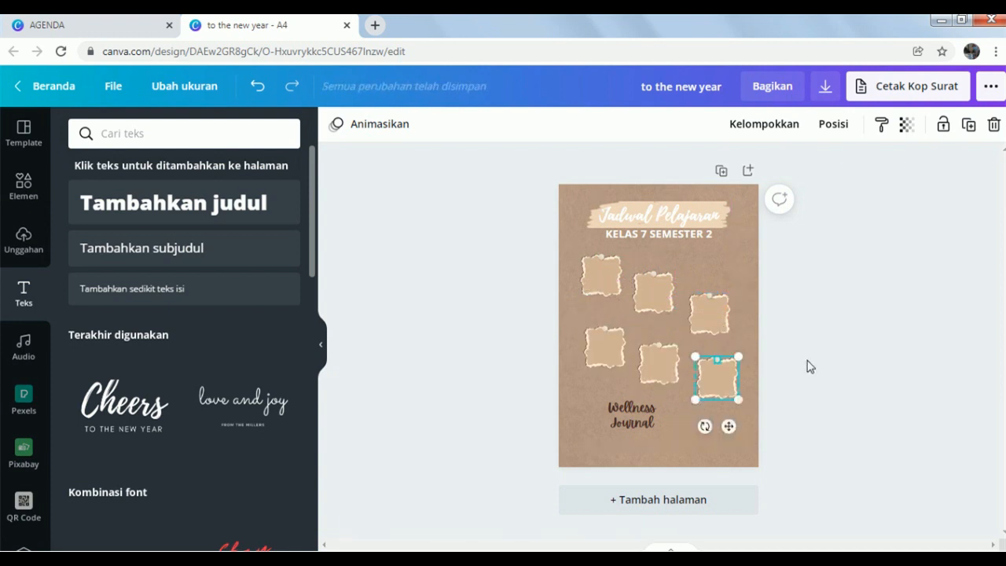
left_click(809, 367)
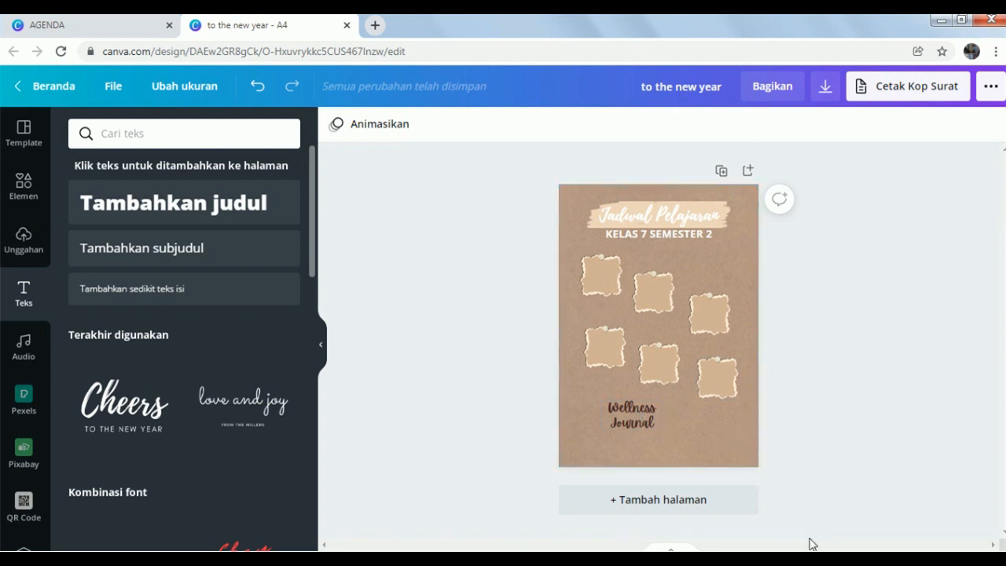
Move the "Wellness Journal" text below the fourth note and replace its wording with "IPA", "IPS" and "Bahasa Indonesia" on separate lines.
left_click(788, 549)
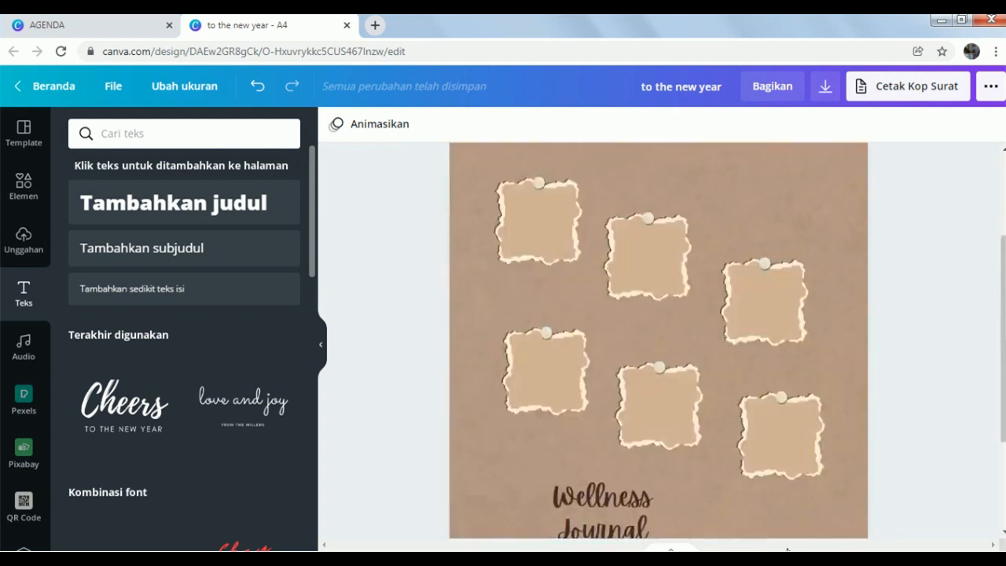
left_click_drag(622, 507, 573, 446)
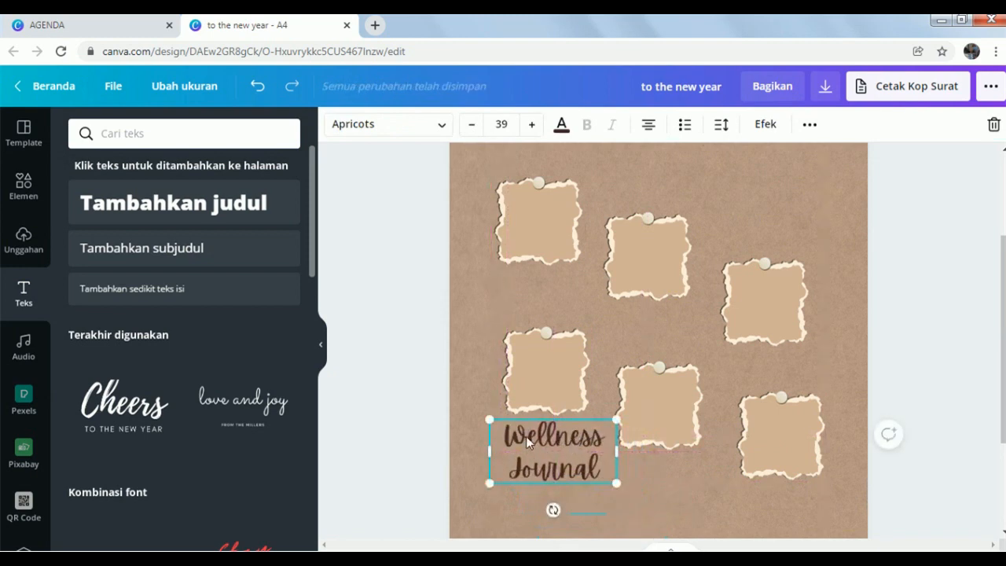
double_click(526, 439)
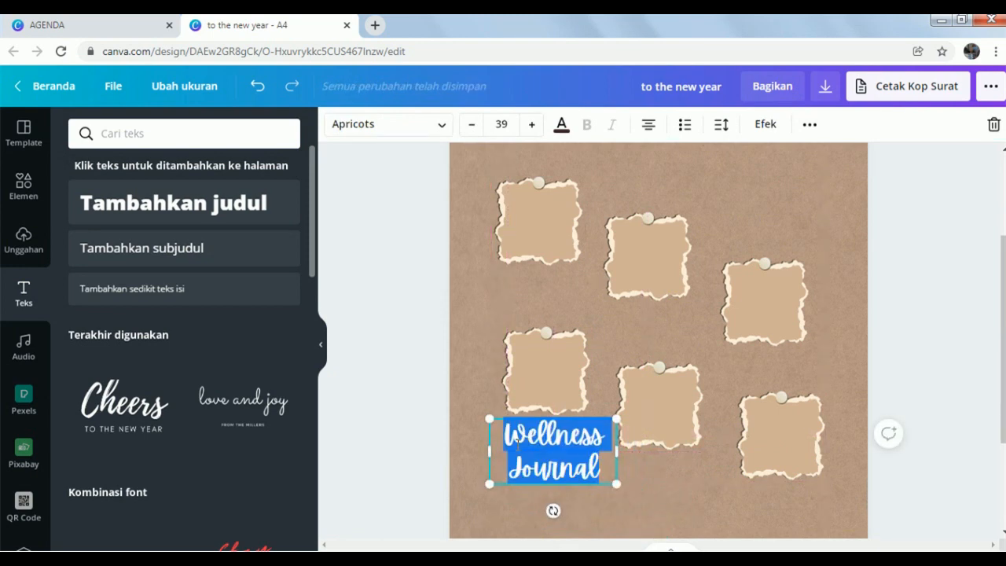
key("BackSpace")
type("IPA")
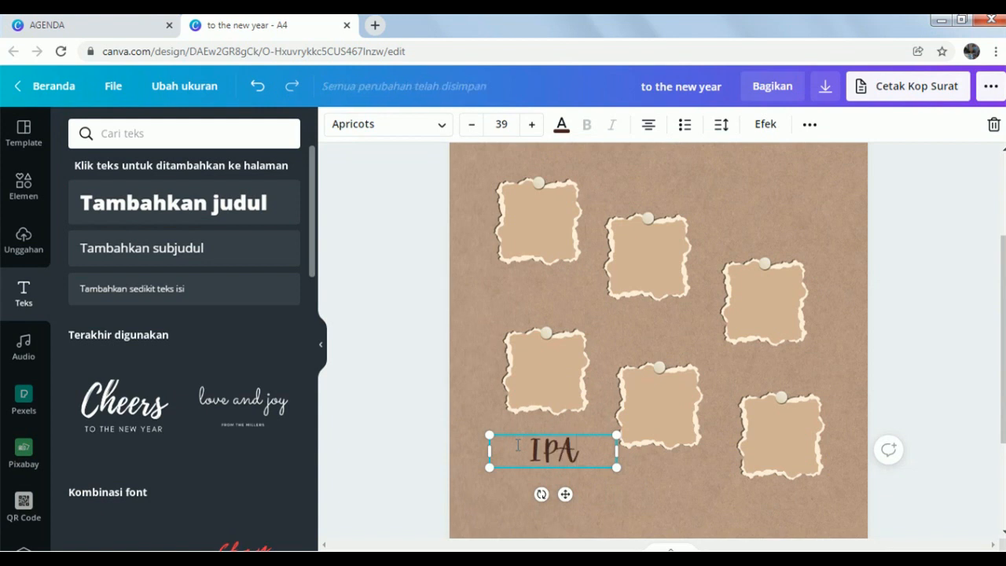
key("Return")
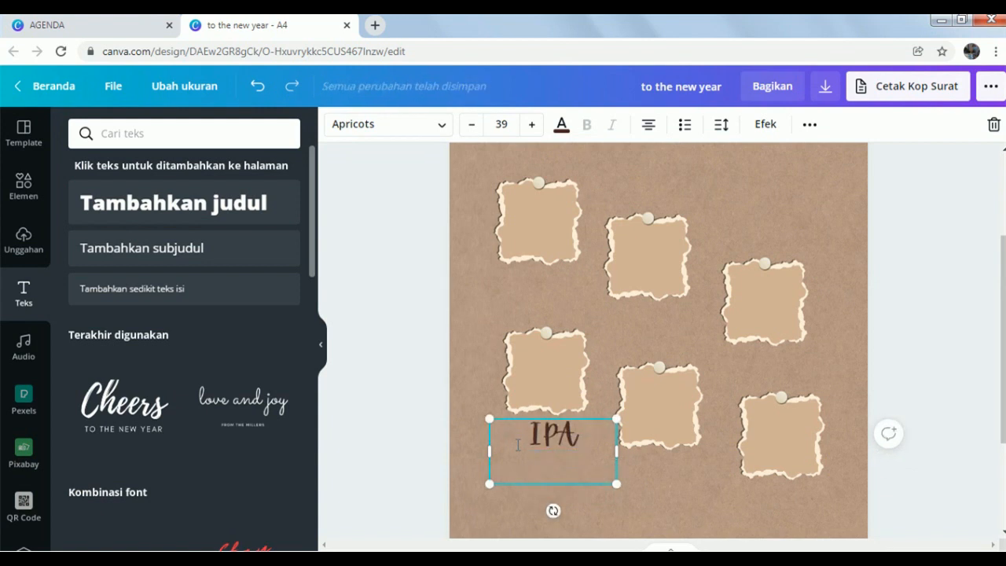
type("IPS ")
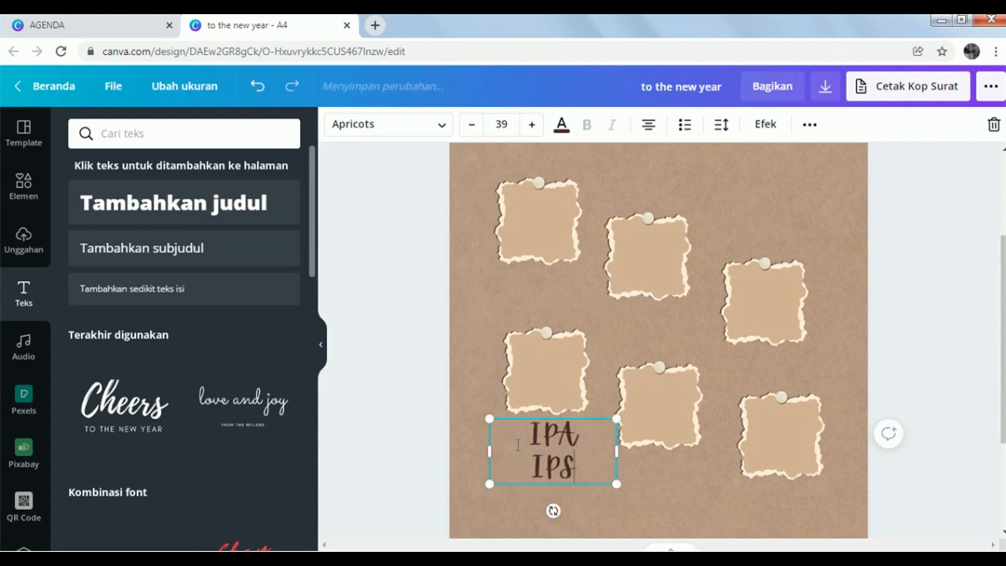
type("Baha")
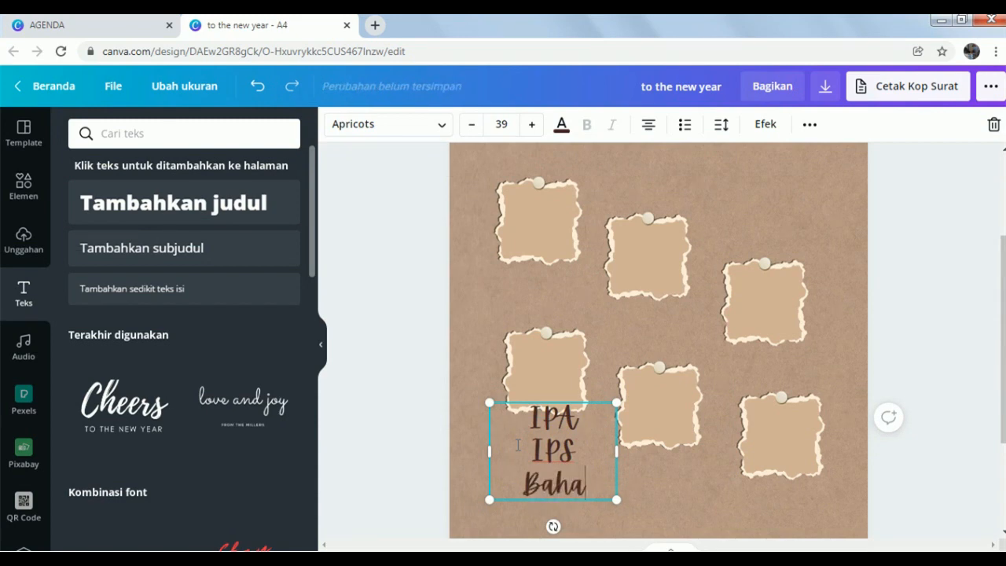
type("sa Indon")
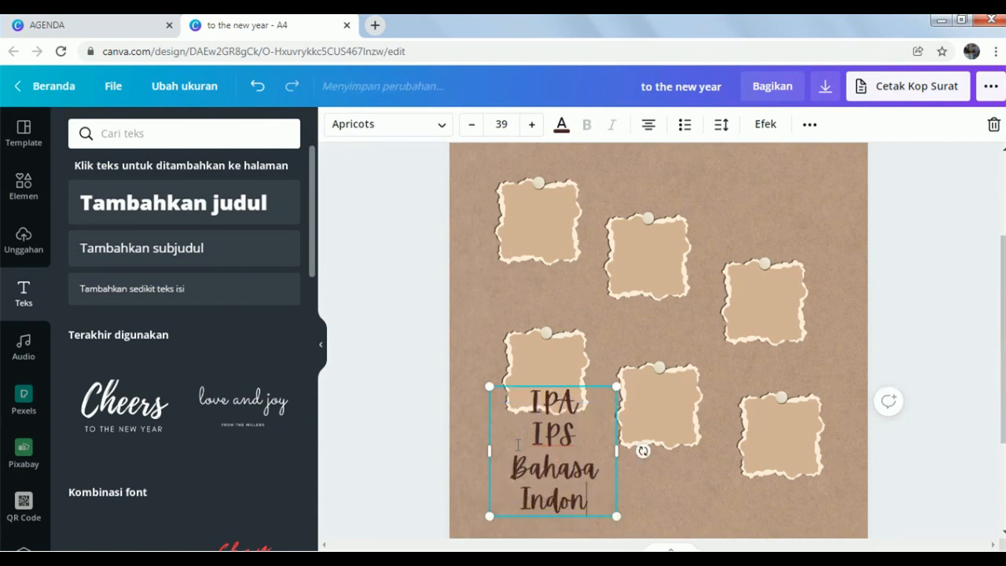
type("esia")
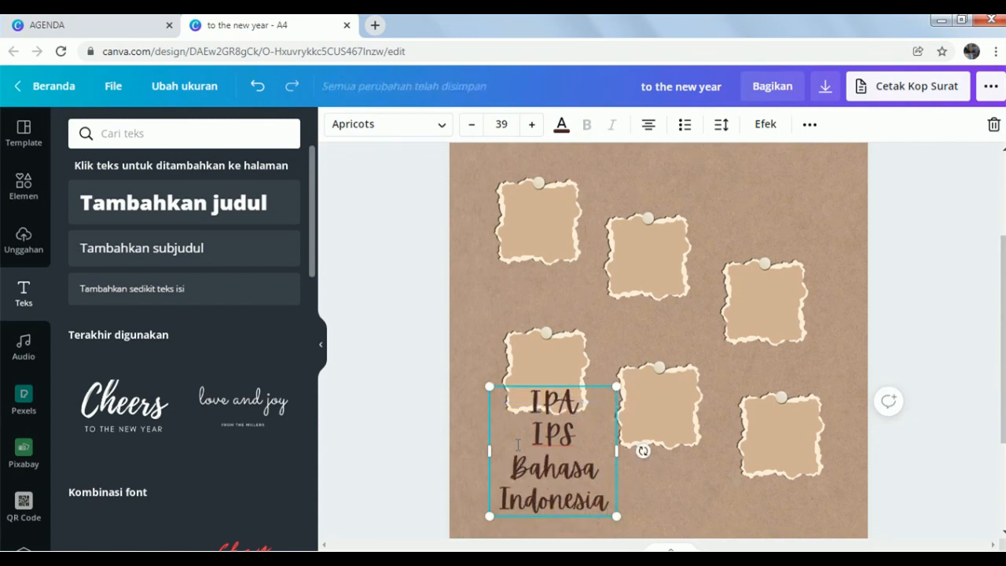
Widen the subject list so "Bahasa Indonesia" fits one line, shrink it to size 11.4 and place it on the first note's lower half.
left_click_drag(619, 446, 725, 450)
left_click_drag(725, 497, 601, 449)
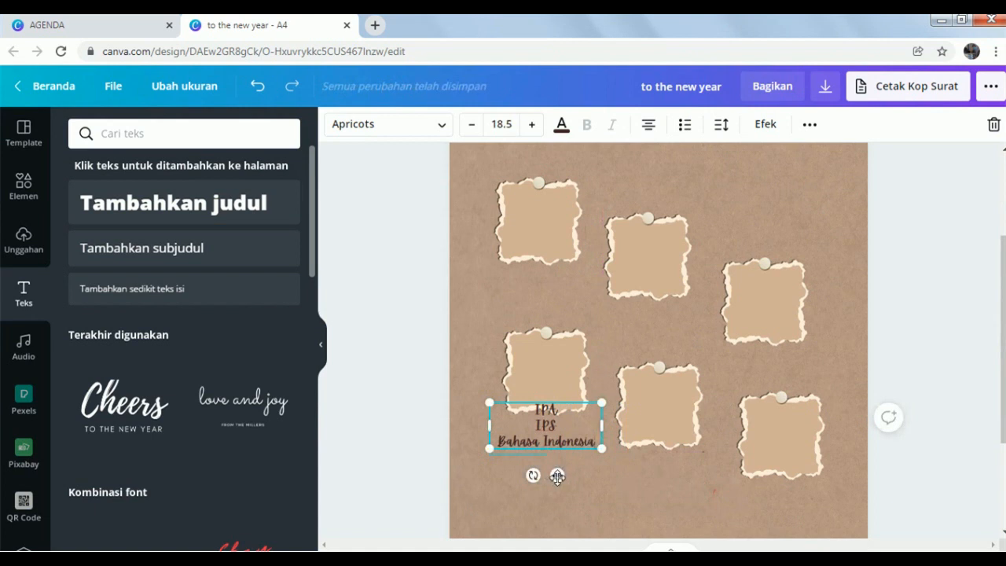
left_click_drag(558, 476, 552, 275)
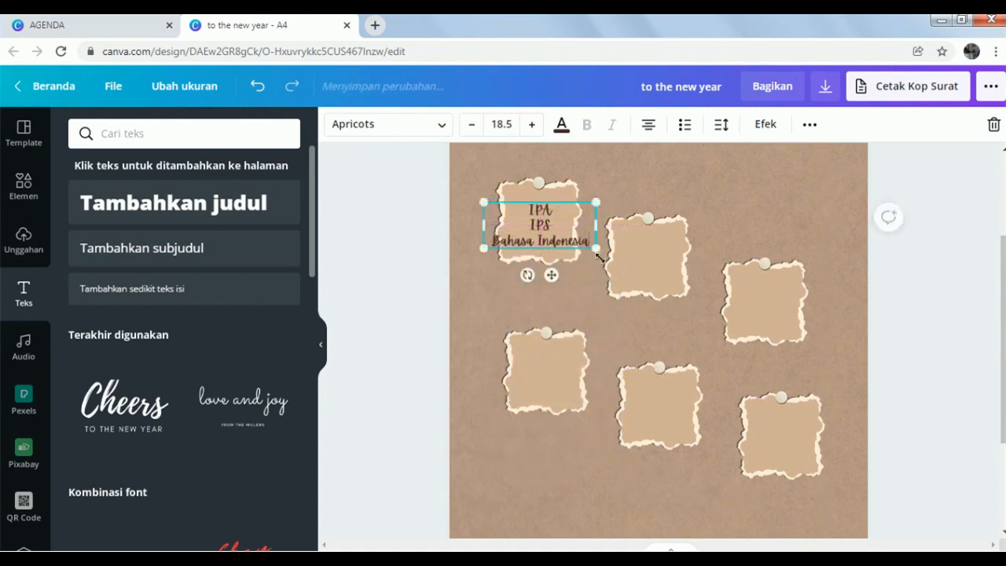
left_click_drag(595, 247, 549, 273)
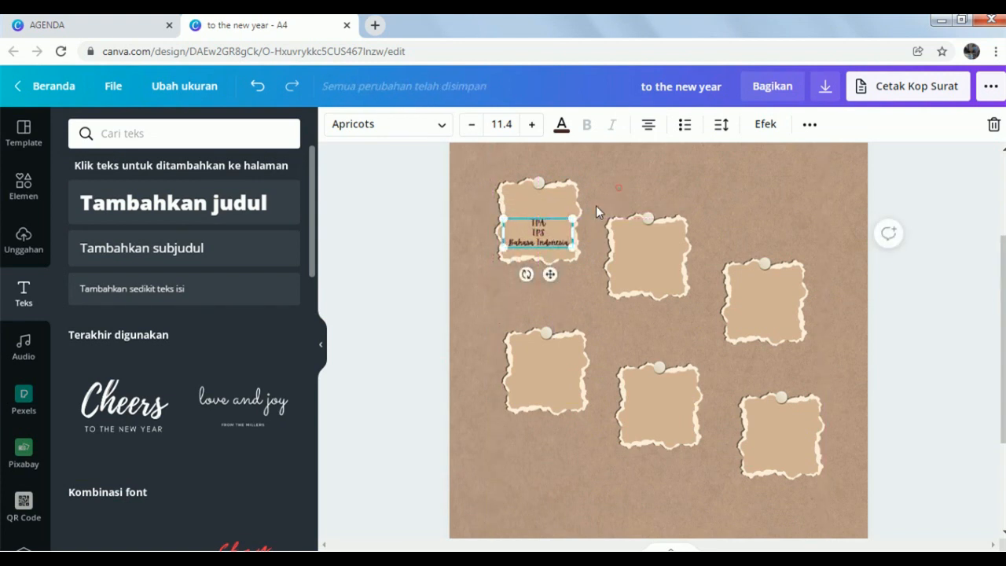
left_click(595, 211)
Copy the subject list onto the other five notes and reword each copy with that day's subjects, starting with "Matematika, Bahasa Inggris, IPS".
left_click(548, 238)
left_click_drag(556, 267, 657, 309)
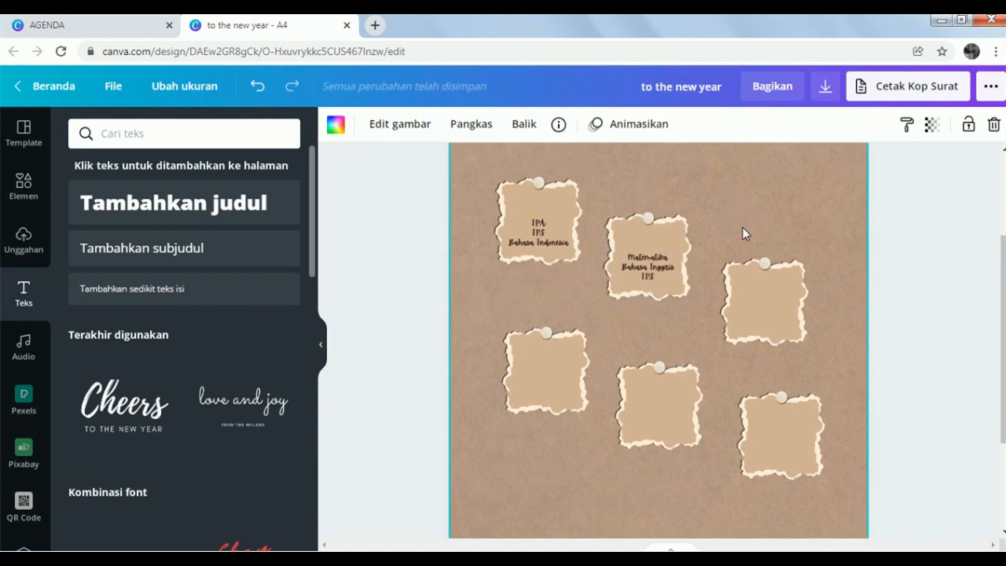
left_click(634, 273)
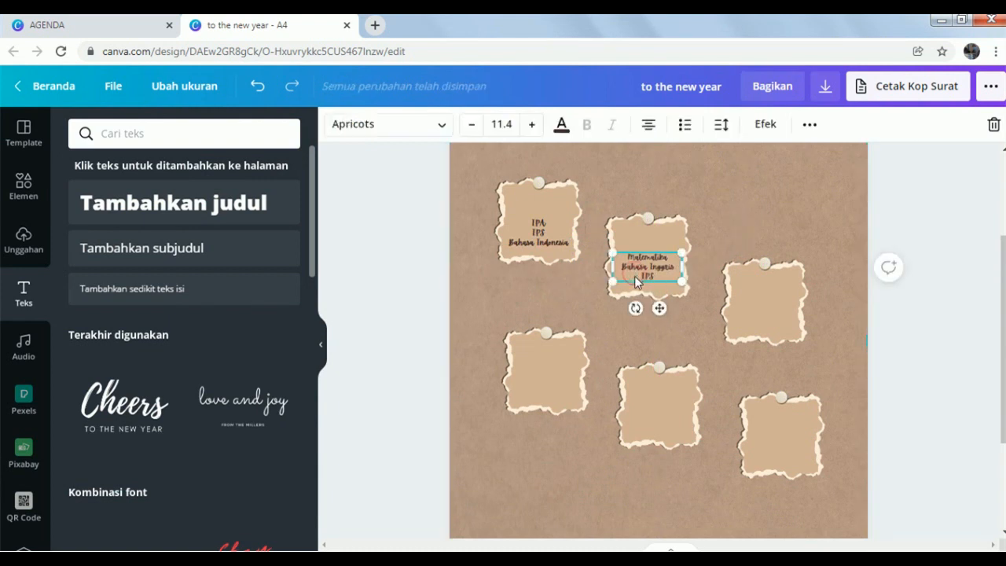
left_click_drag(635, 274, 779, 355)
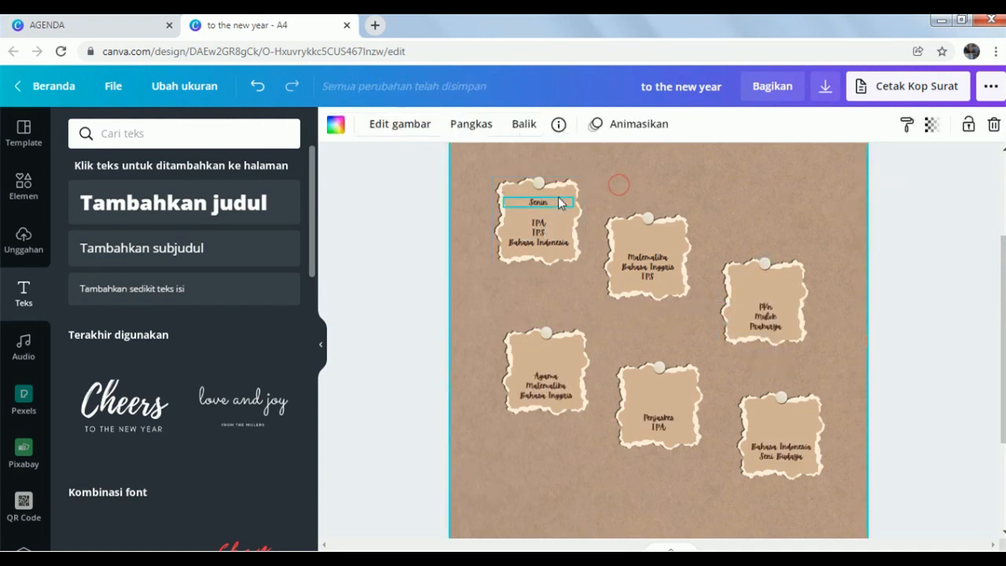
Move the "Senin" label up to sit just below the first note's pin.
left_click(555, 205)
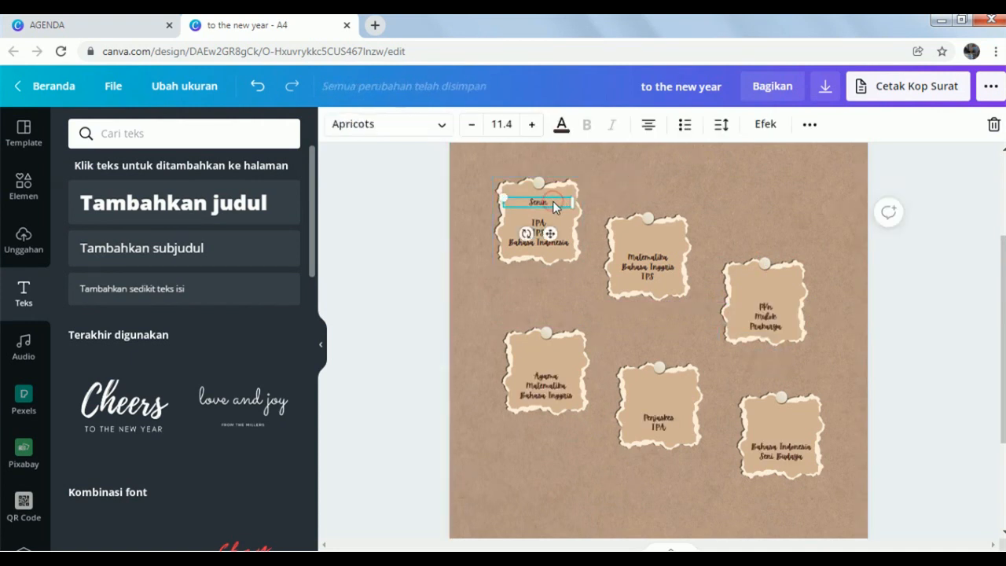
left_click_drag(552, 201, 552, 194)
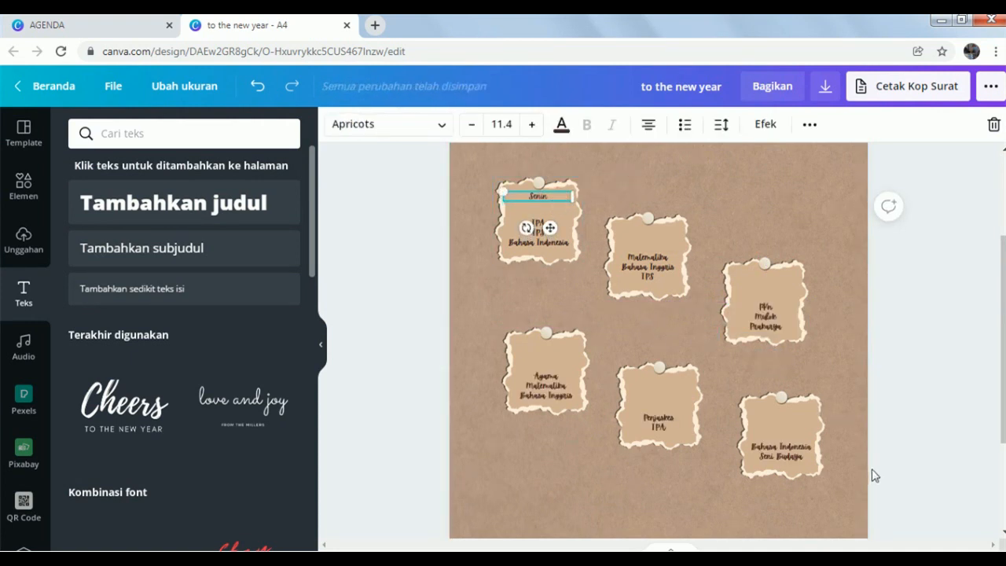
left_click(854, 549)
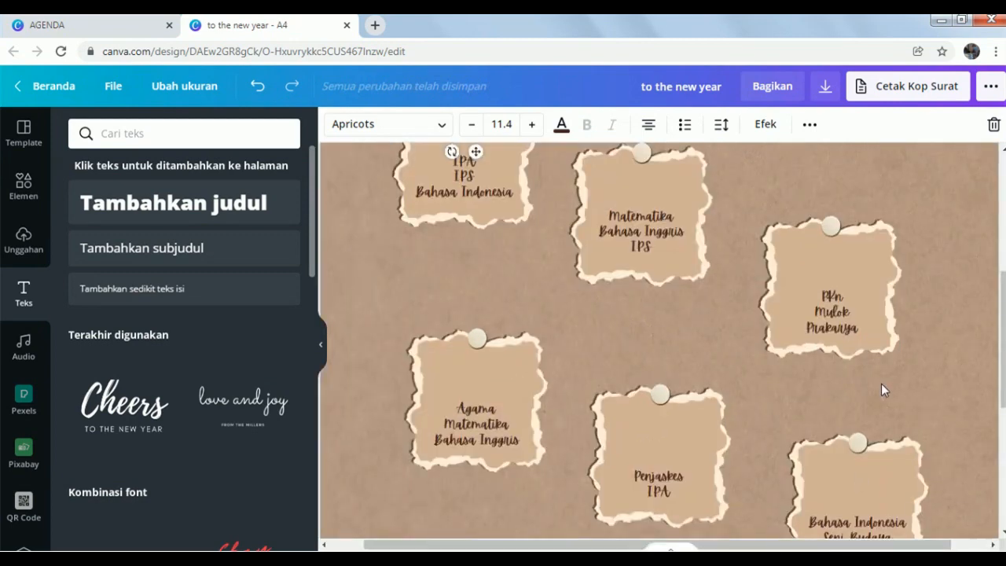
scroll(881, 384, "up", 2)
left_click(540, 297)
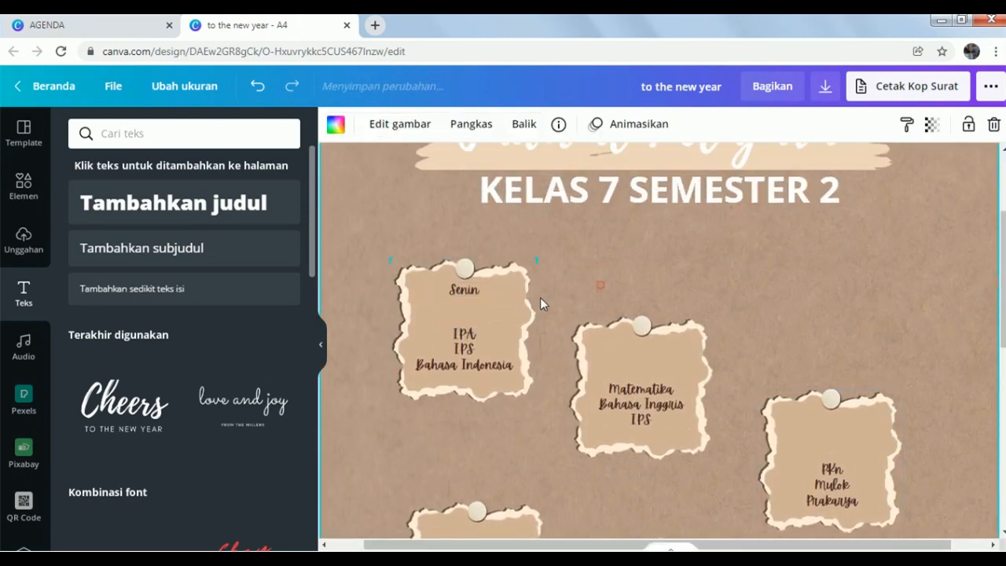
Duplicate the "Senin" label onto the top of the second note and change the copy to "Selasa".
left_click(489, 291)
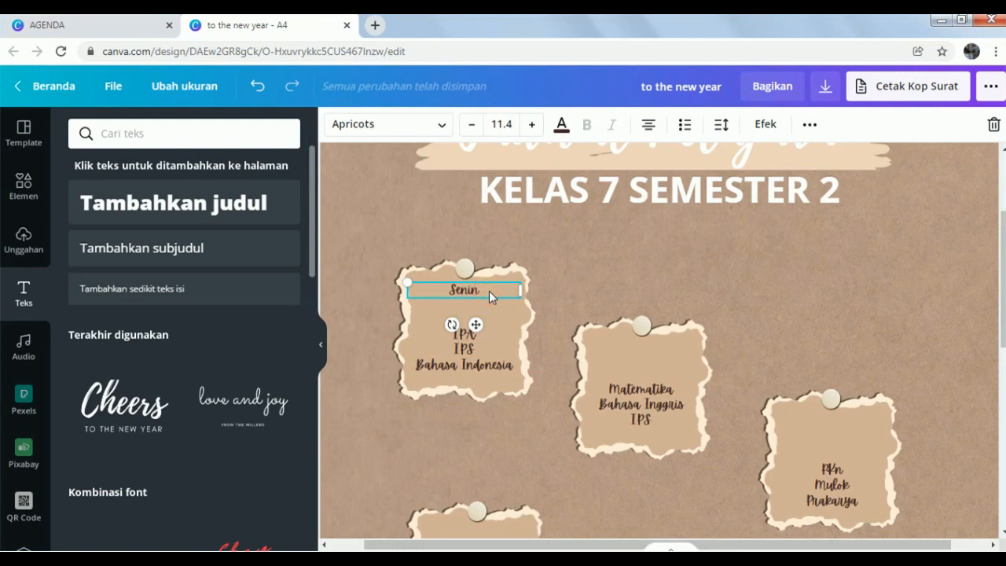
key("ctrl+d")
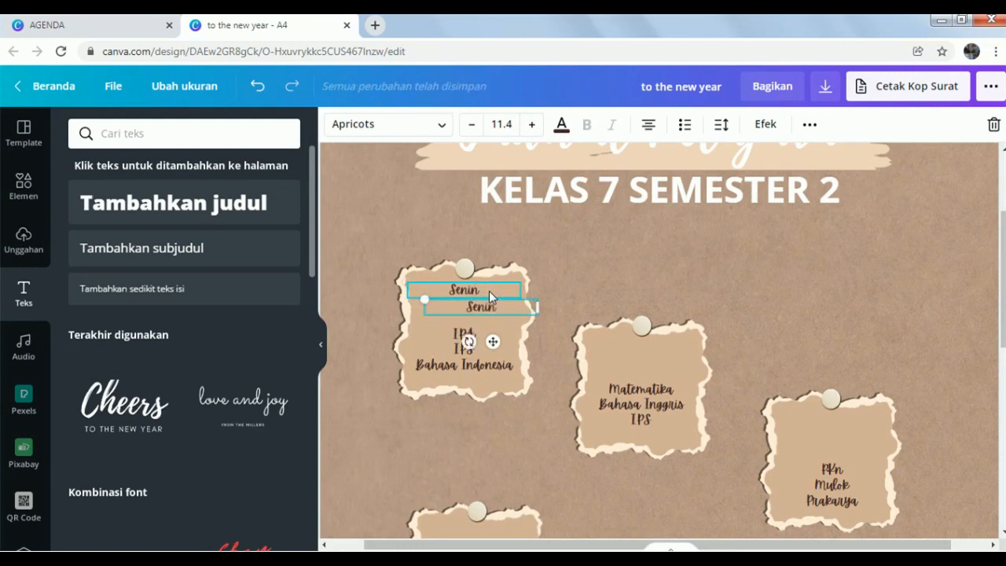
left_click_drag(508, 313, 667, 356)
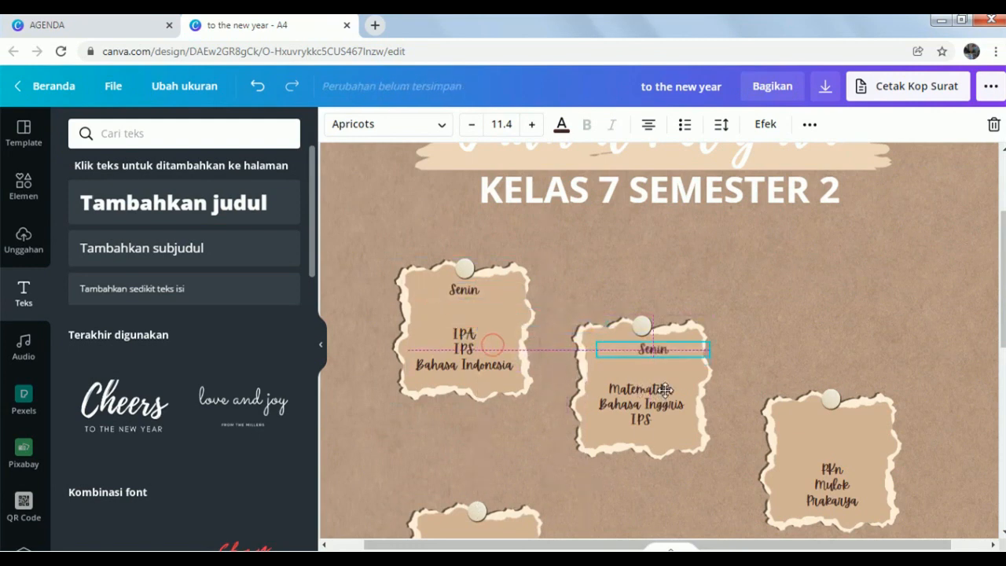
double_click(650, 348)
type("Selasa")
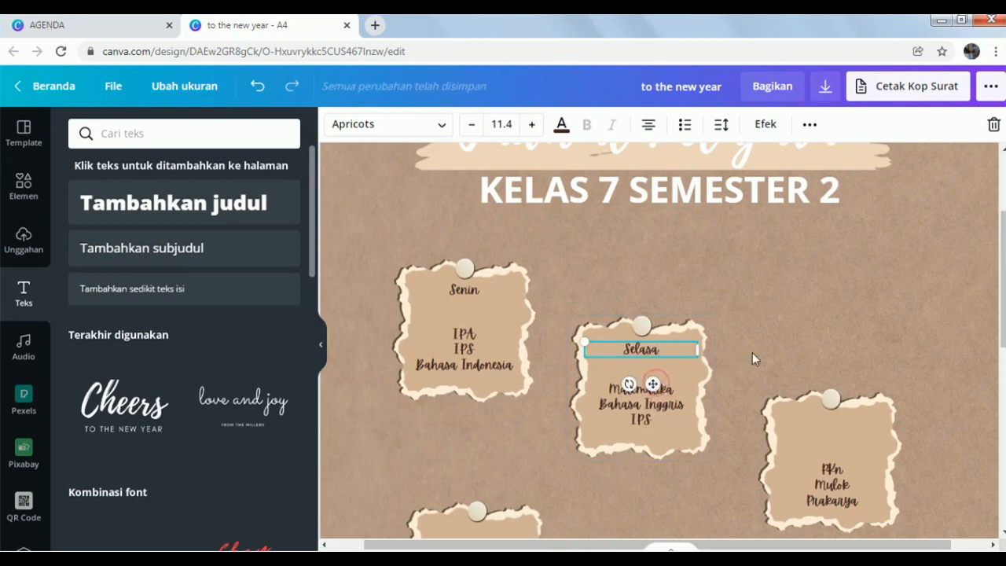
Copy the day label onto the remaining four notes and reword the copies as "Rabu", "Kamis", "Jum'at" and "Sabtu".
left_click(653, 362)
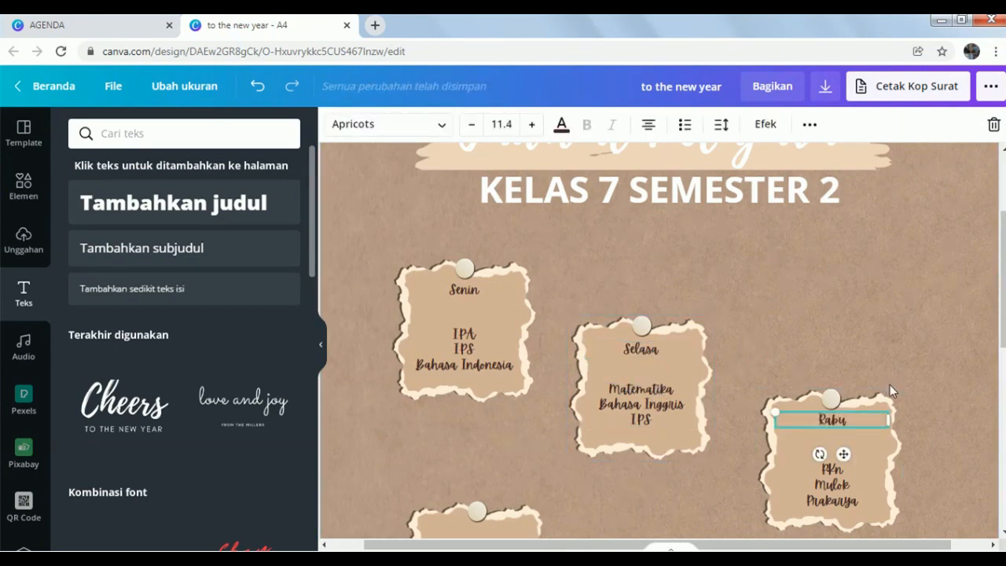
left_click(844, 454)
left_click(847, 419)
key("ctrl+d")
scroll(910, 417, "down", 5)
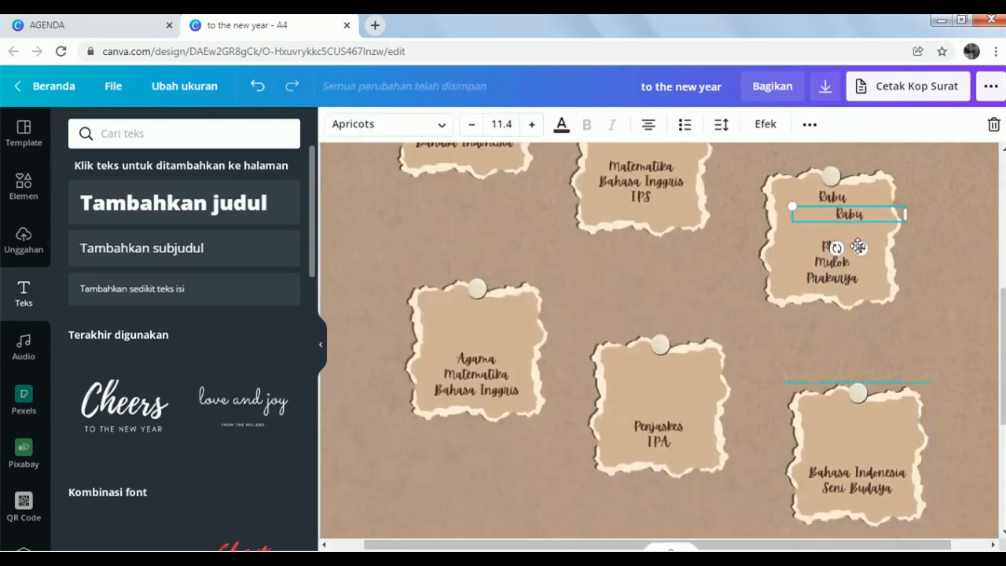
left_click_drag(857, 218, 481, 313)
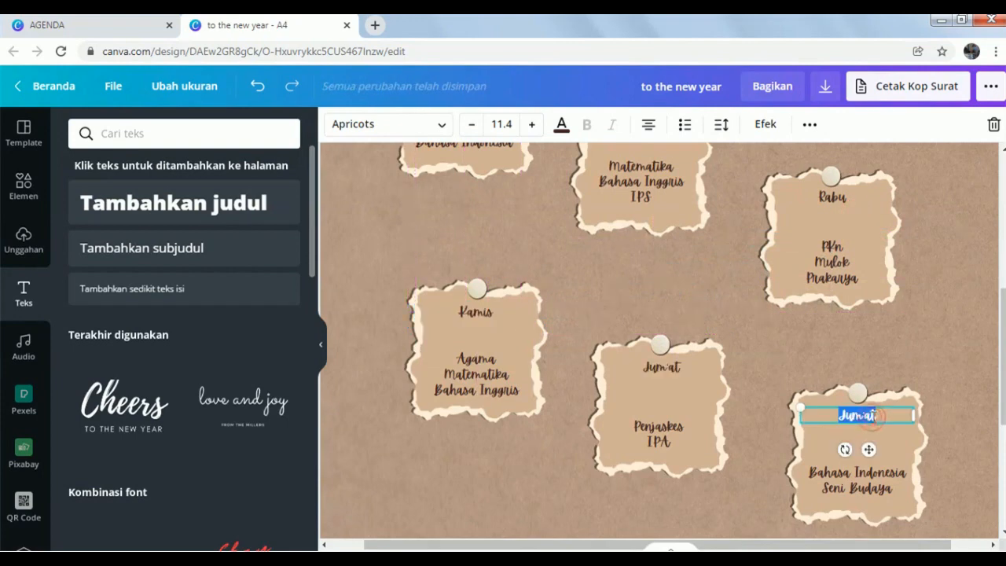
type("Sabtu")
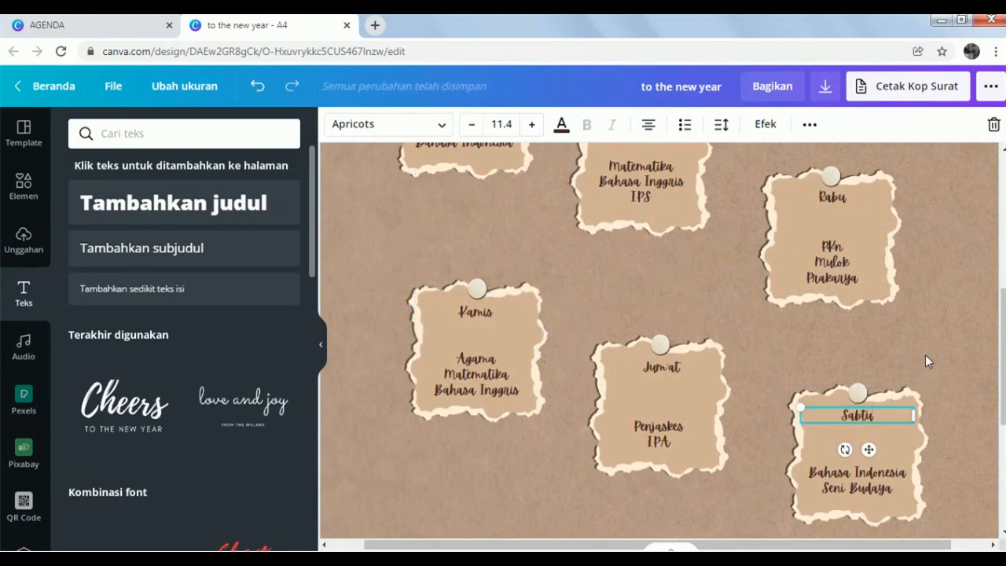
left_click(925, 361)
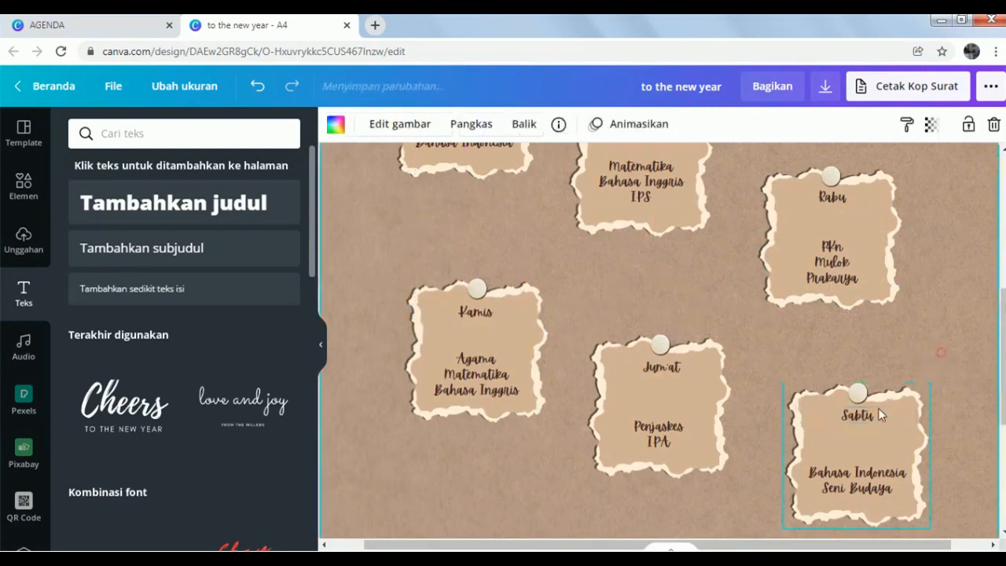
key("ctrl+minus")
scroll(881, 401, "up", 2)
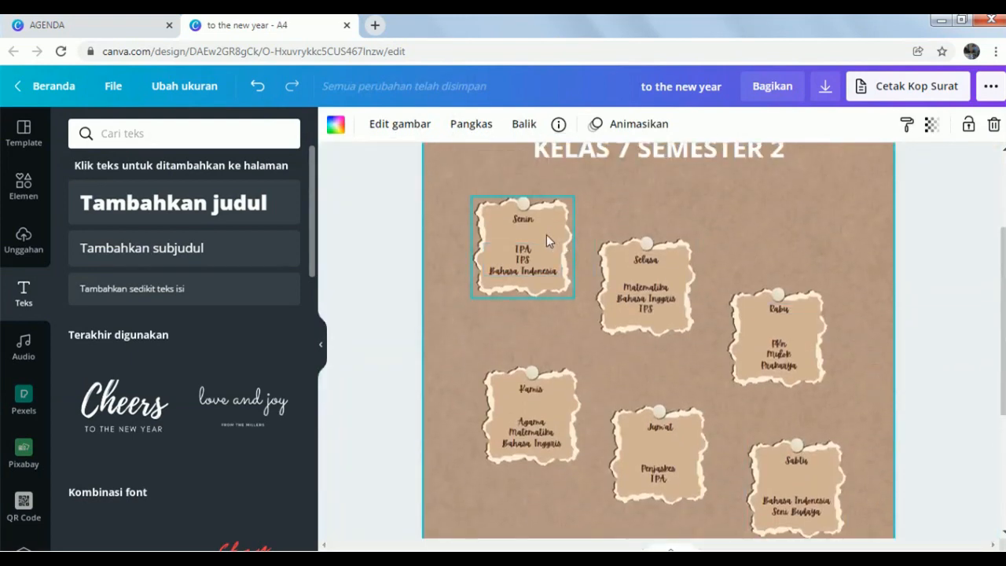
left_click(545, 233)
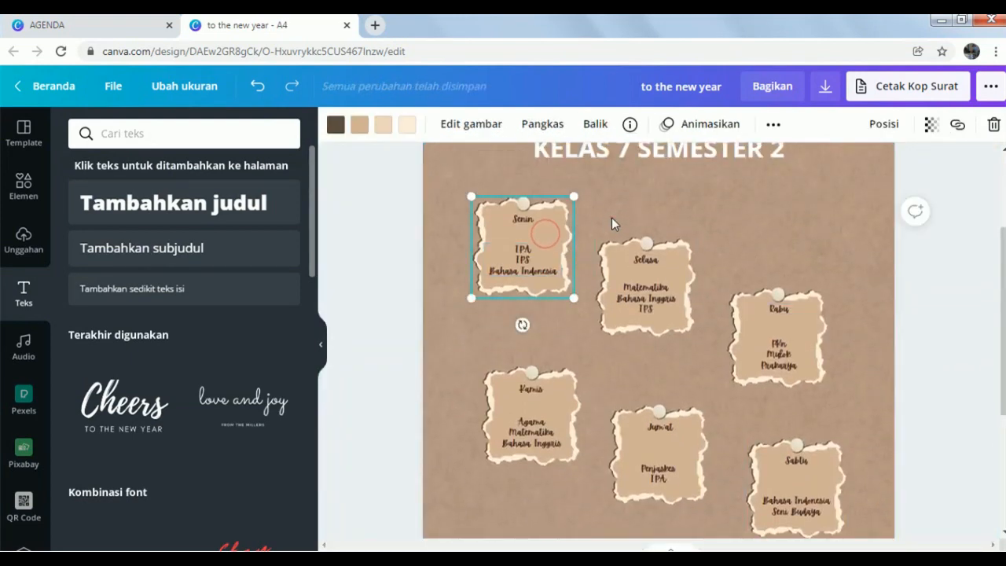
left_click(612, 217)
left_click(218, 132)
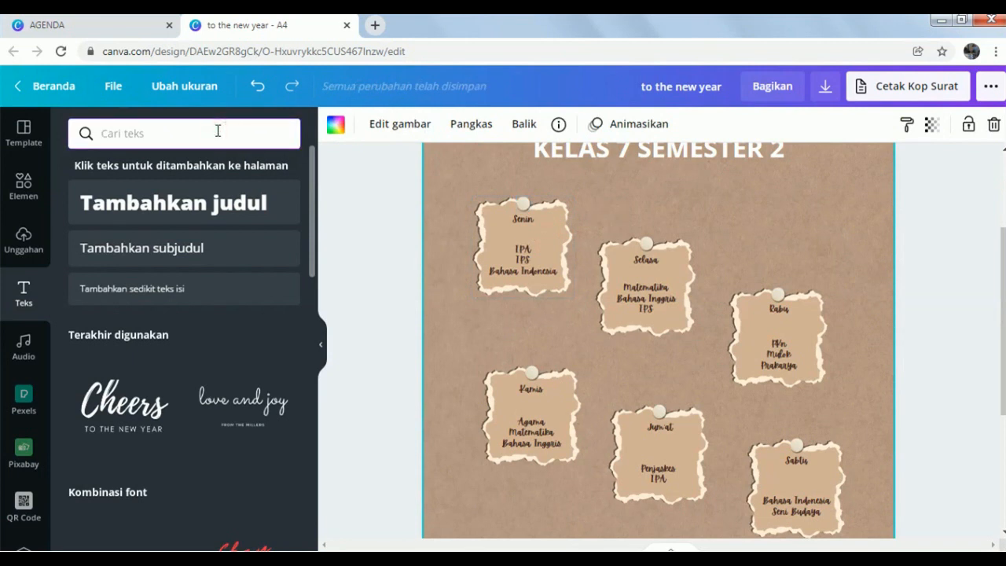
type("line")
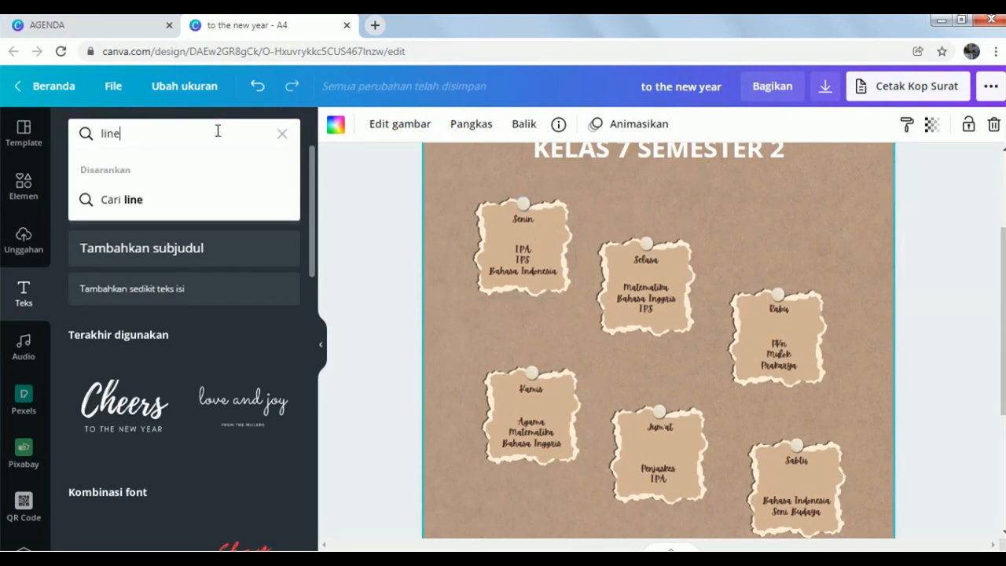
Search the elements for "line", add the thin curly line, and shrink it to fit beneath the "Senin" label on the first note.
left_click(24, 186)
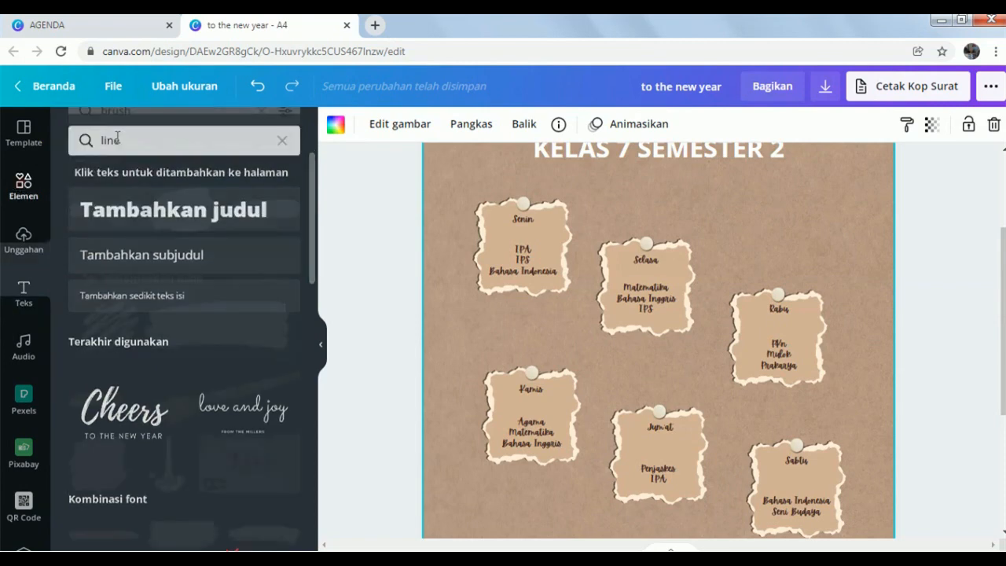
left_click(259, 133)
left_click(262, 134)
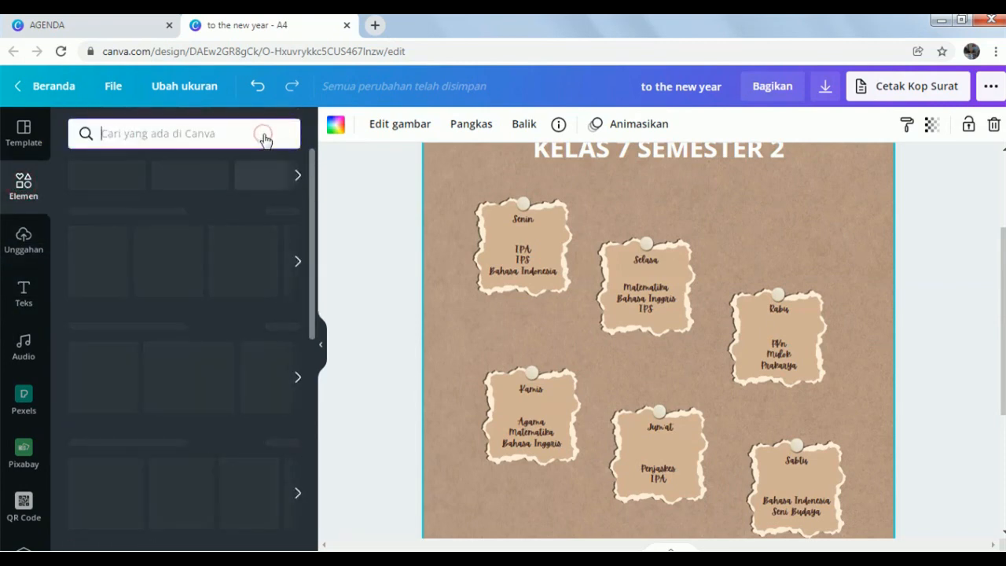
type("line")
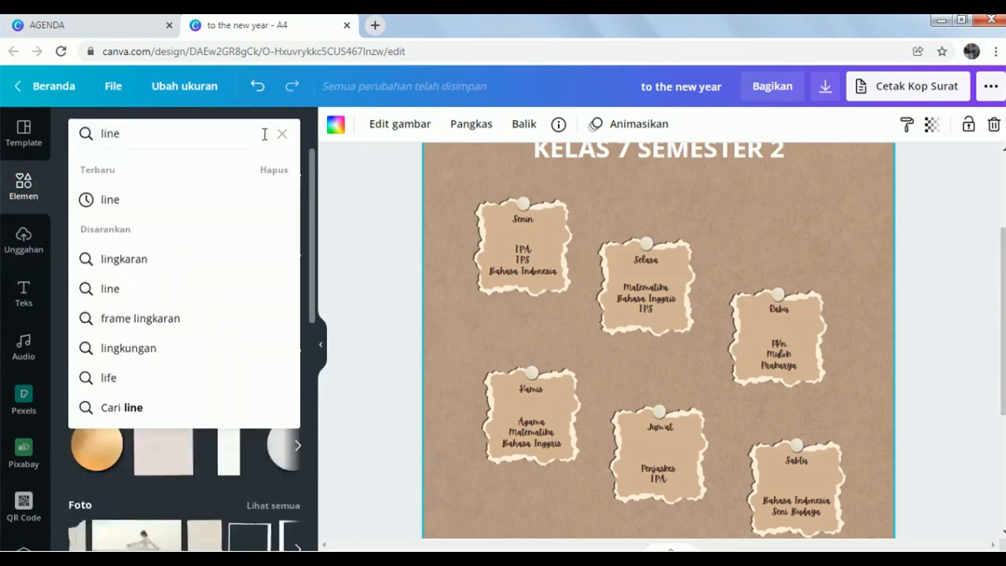
key("Return")
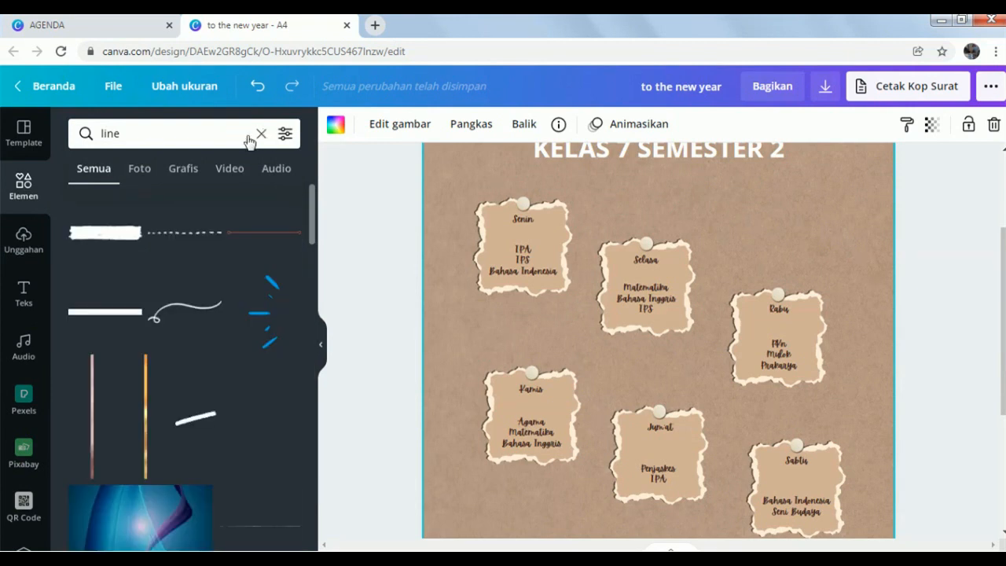
left_click(193, 316)
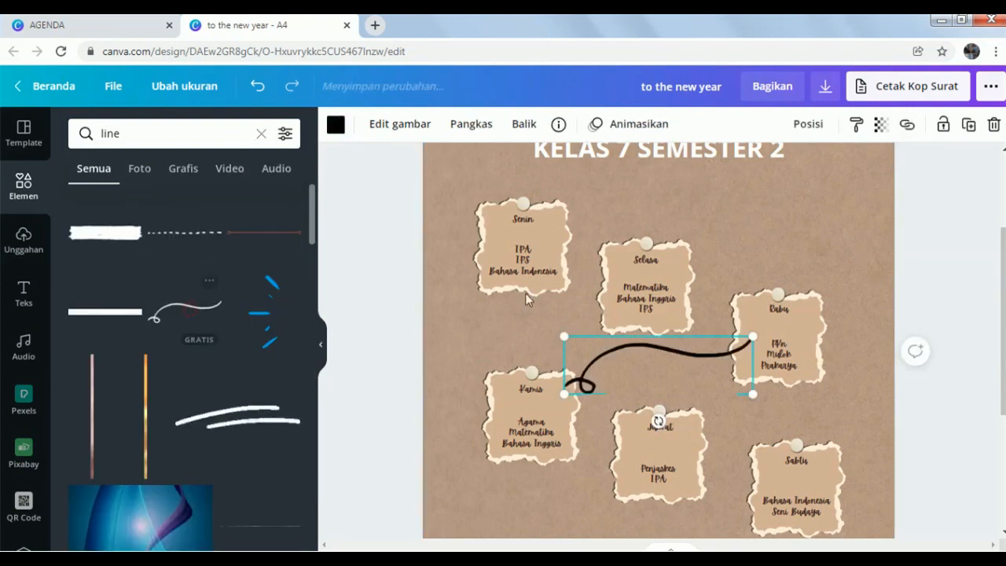
left_click_drag(718, 342, 533, 278)
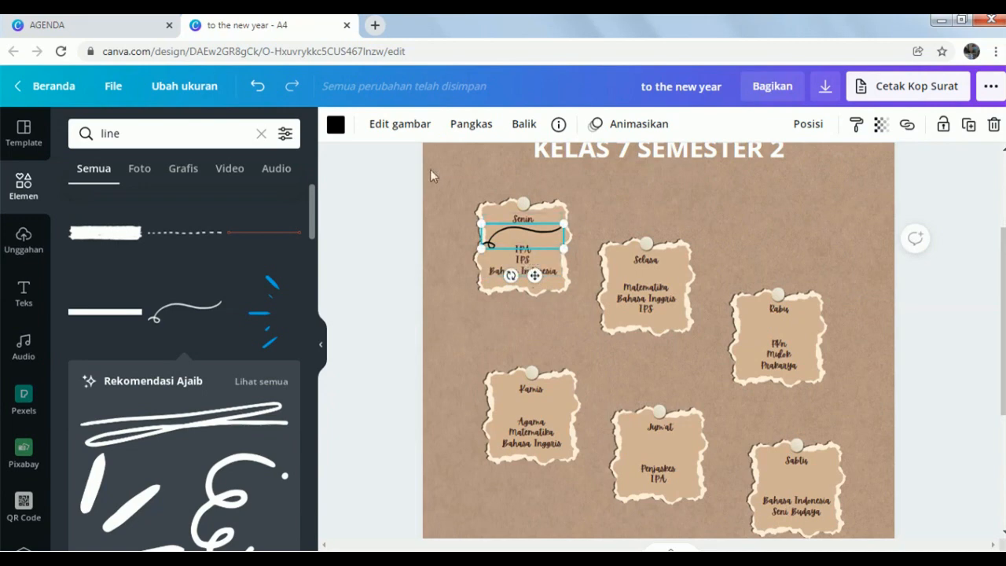
Recolour the curly line on the "Senin" note white.
left_click(336, 128)
left_click(123, 242)
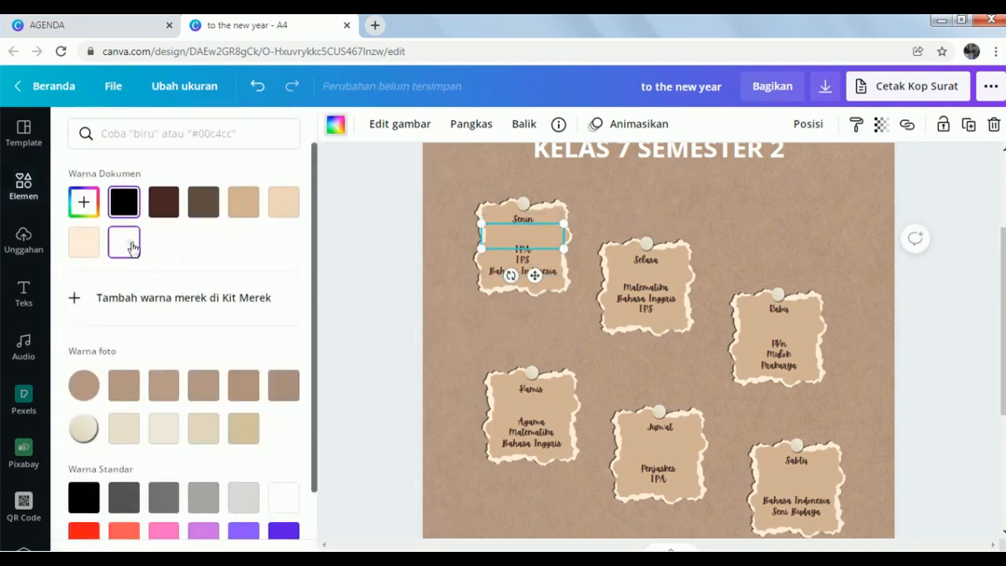
left_click(650, 216)
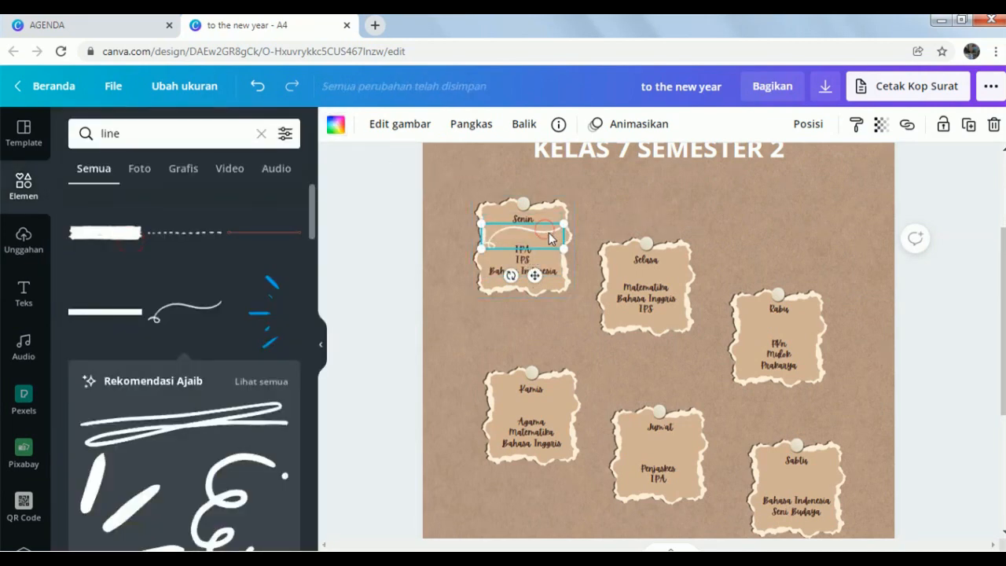
Copy the white curly line onto the other five notes, placing each copy between the day label and the subject list.
key("ctrl+d")
left_click_drag(548, 288, 659, 313)
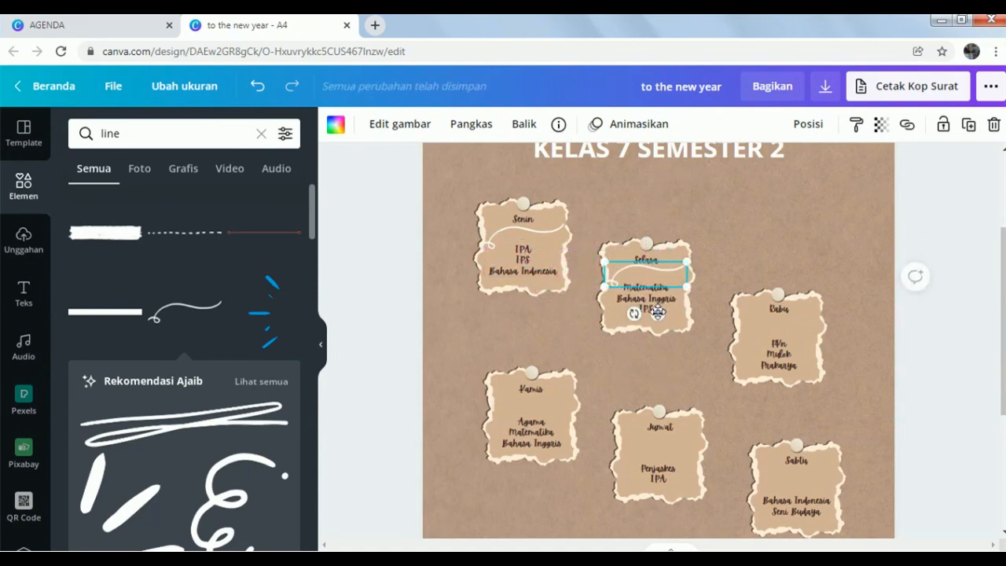
key("ctrl+v")
left_click_drag(546, 287, 809, 522)
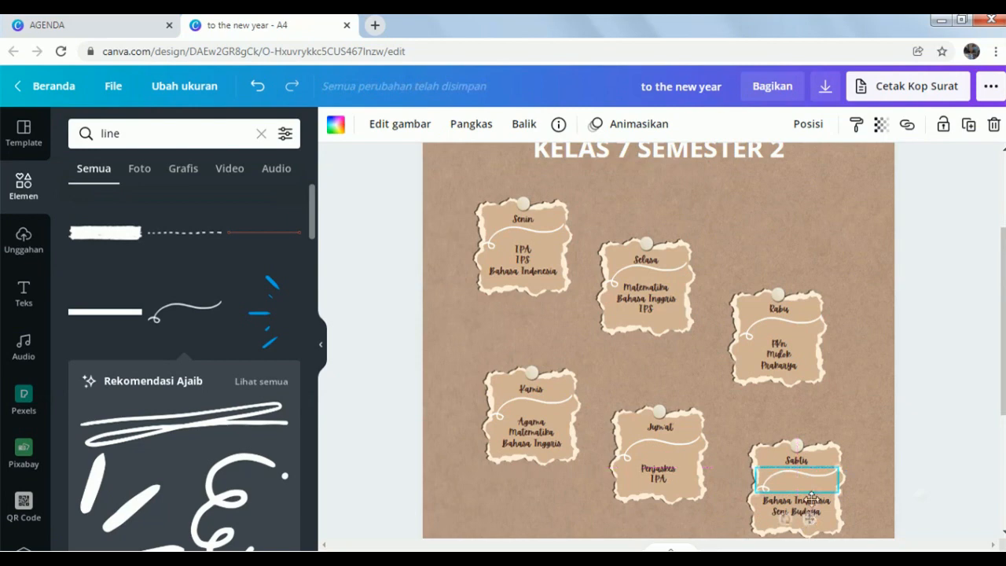
left_click(853, 398)
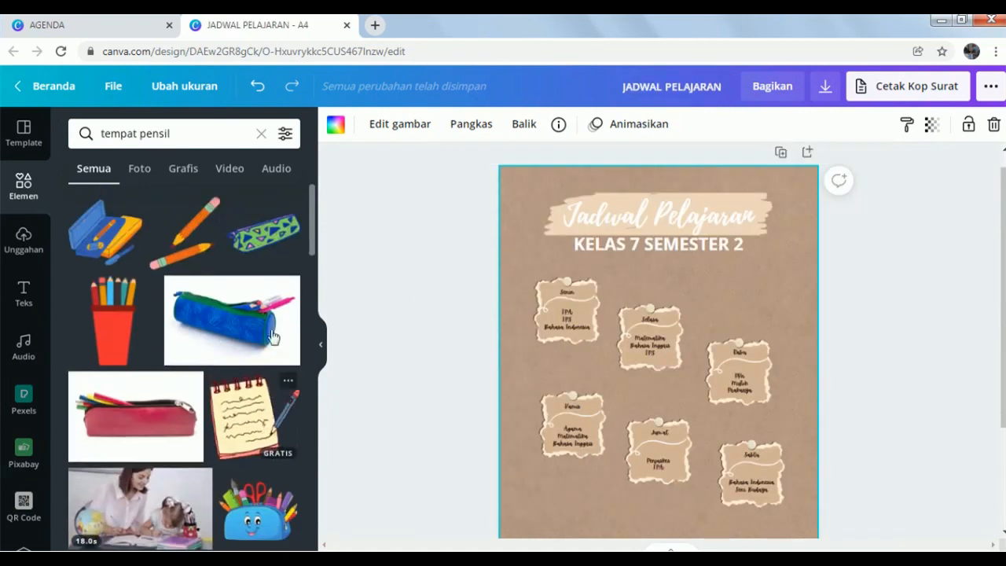
Search the elements for "PEN", add the purple stationery cup, and shrink it to sit above the "Rabu" note.
left_click(262, 133)
type("PEN")
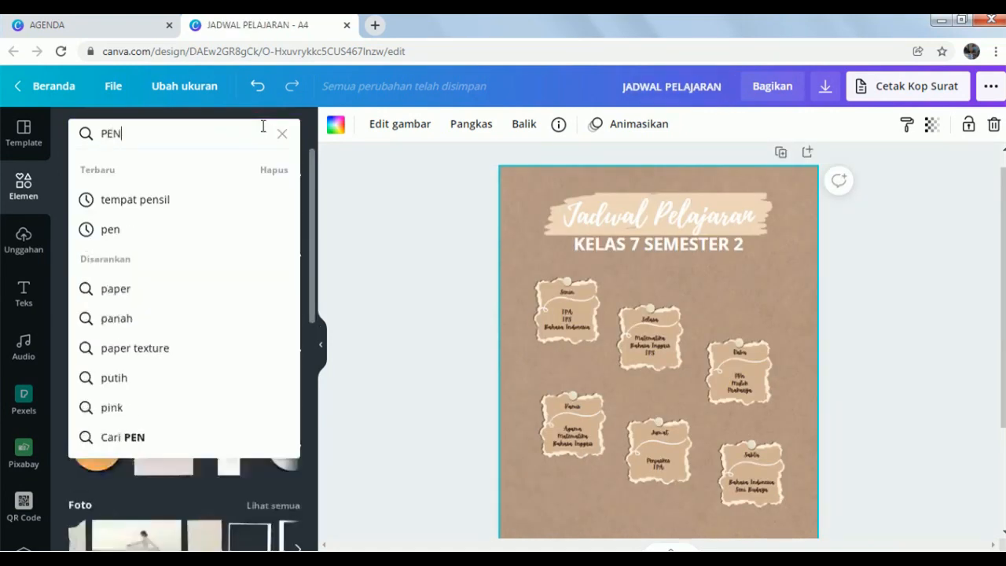
key("Return")
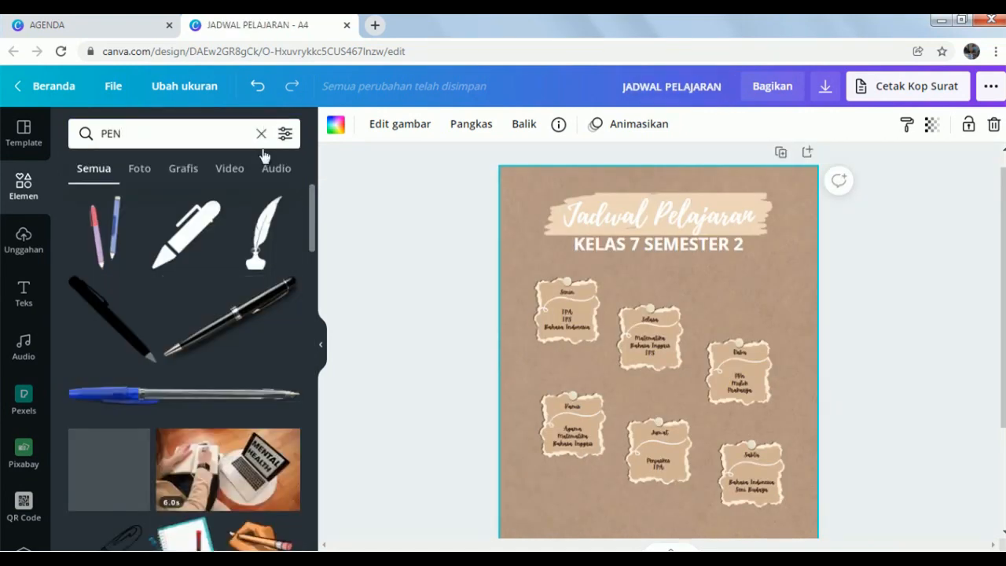
scroll(269, 399, "down", 5)
scroll(268, 400, "down", 4)
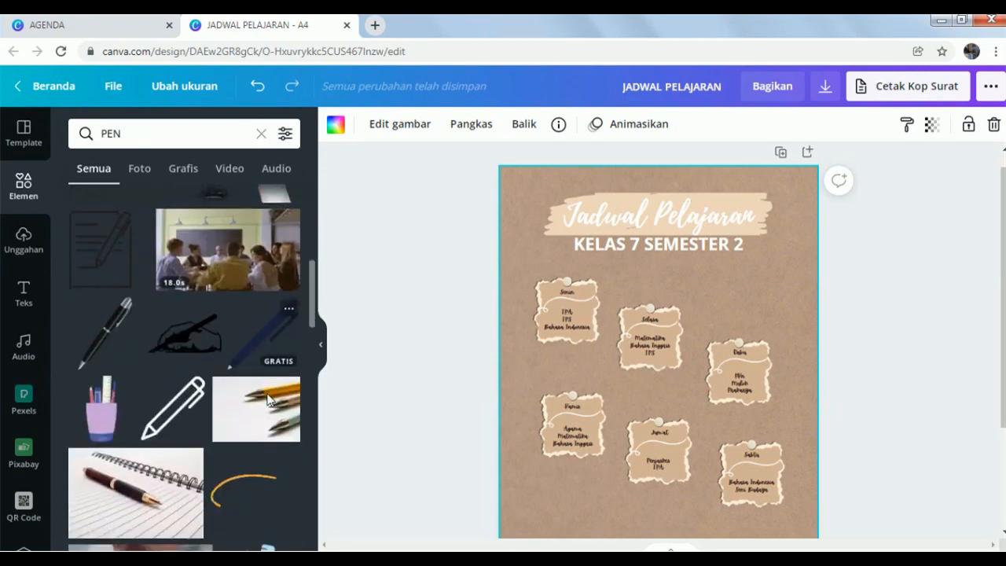
left_click(102, 283)
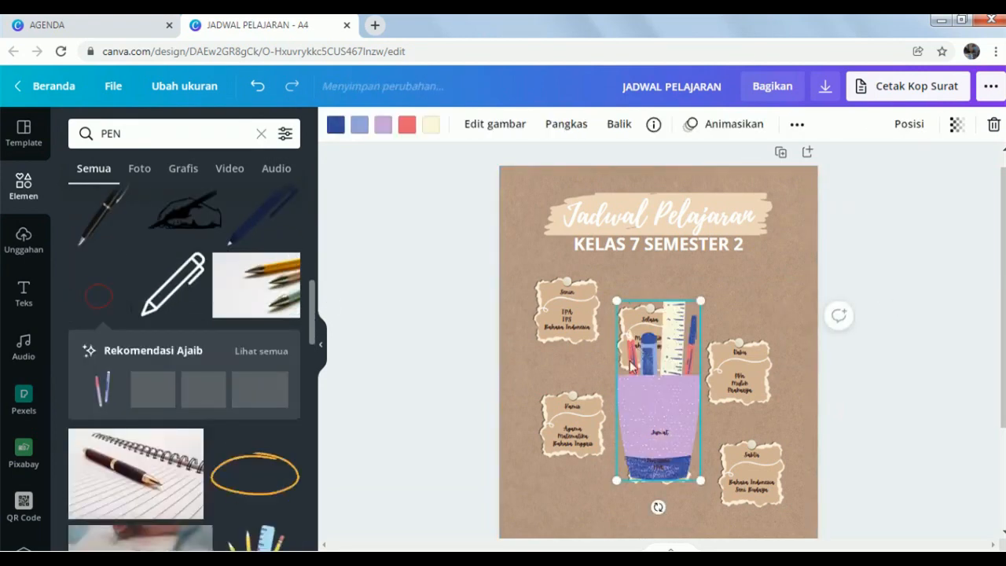
mouse_move(696, 471)
left_mouse_down()
mouse_move(739, 417)
mouse_move(803, 383)
left_mouse_up()
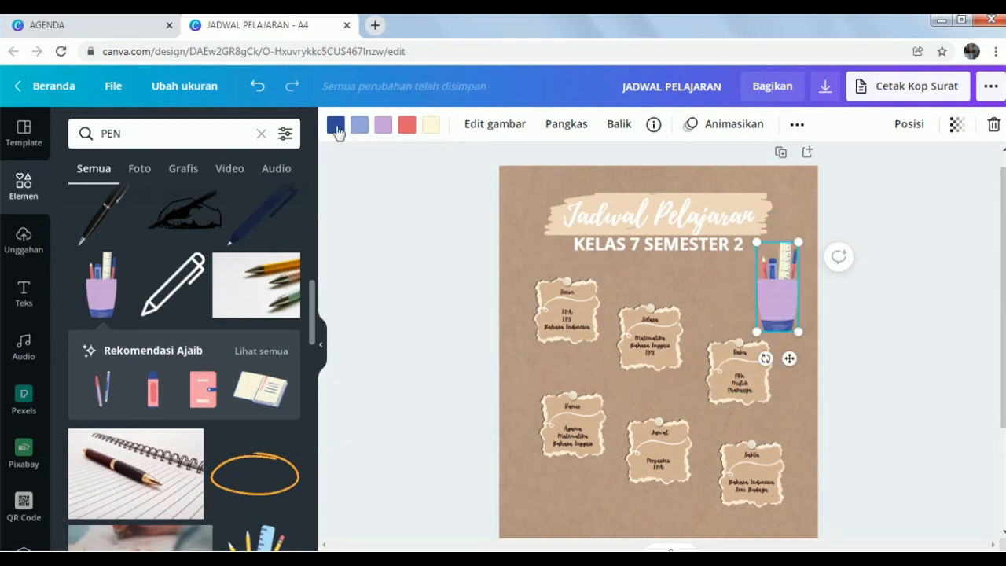
Recolour the stationery cup, changing its dark blue parts to brown #472726 and its purple body to the document's tan.
left_click(336, 128)
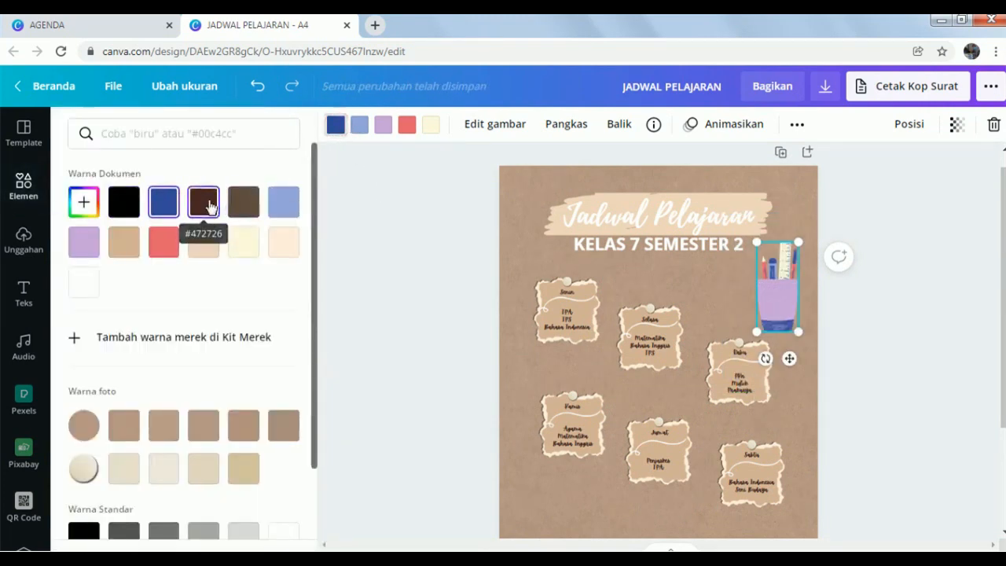
left_click(208, 202)
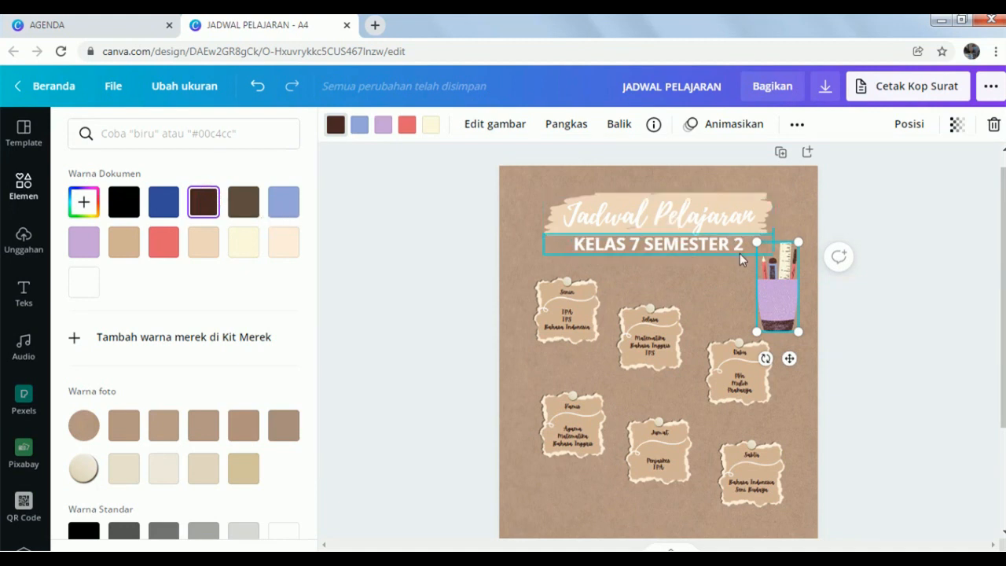
left_click(381, 130)
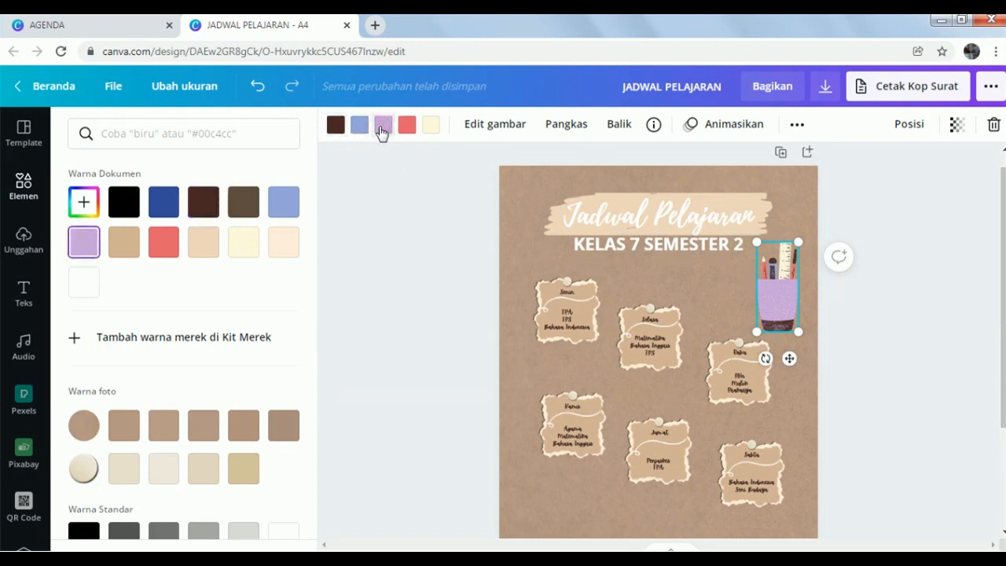
left_click(125, 243)
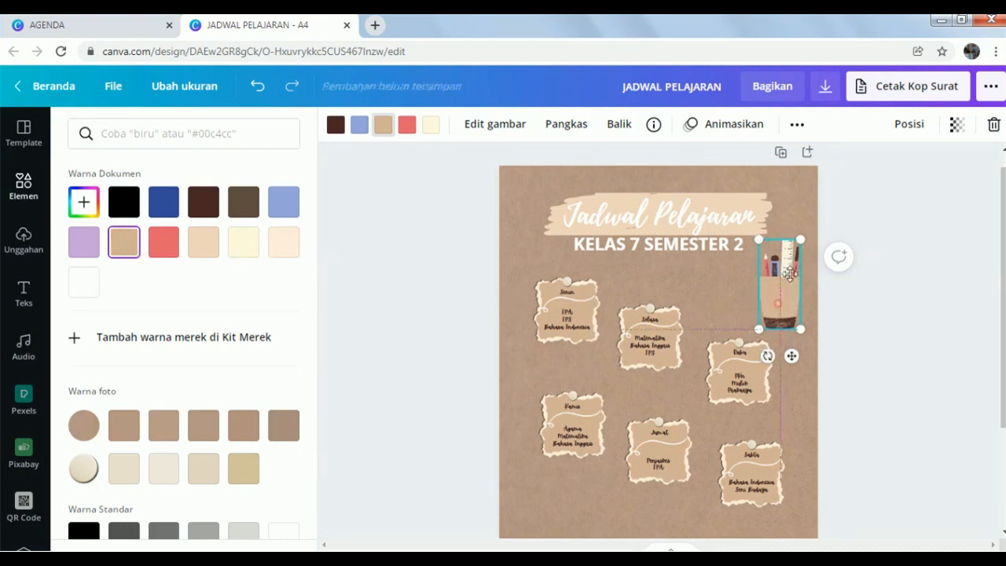
Move the stationery cup into the page's upper-right corner beside the title, making it slightly smaller.
mouse_move(770, 311)
left_mouse_down()
mouse_move(783, 242)
mouse_move(804, 253)
left_mouse_up()
left_click_drag(789, 234, 802, 225)
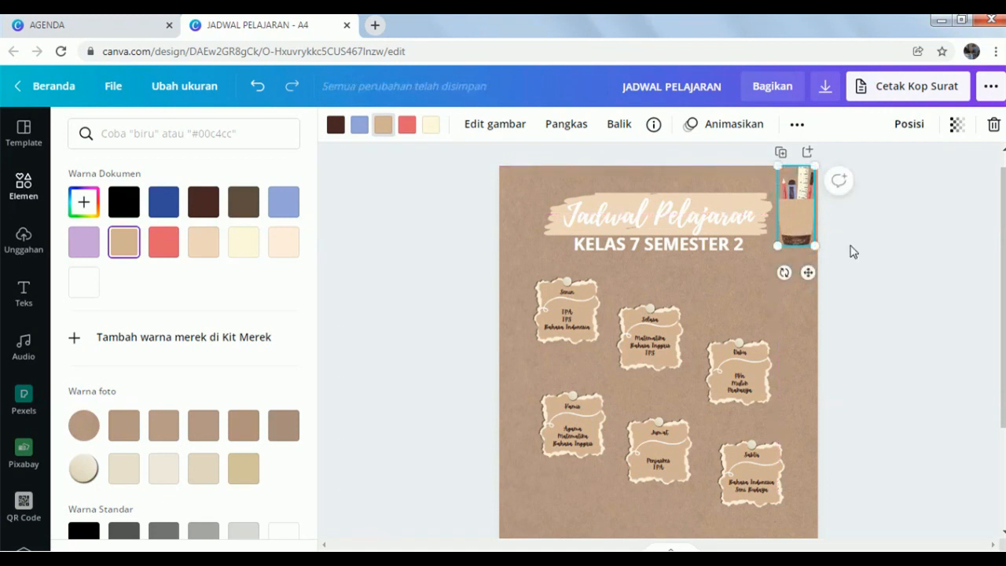
left_click(850, 246)
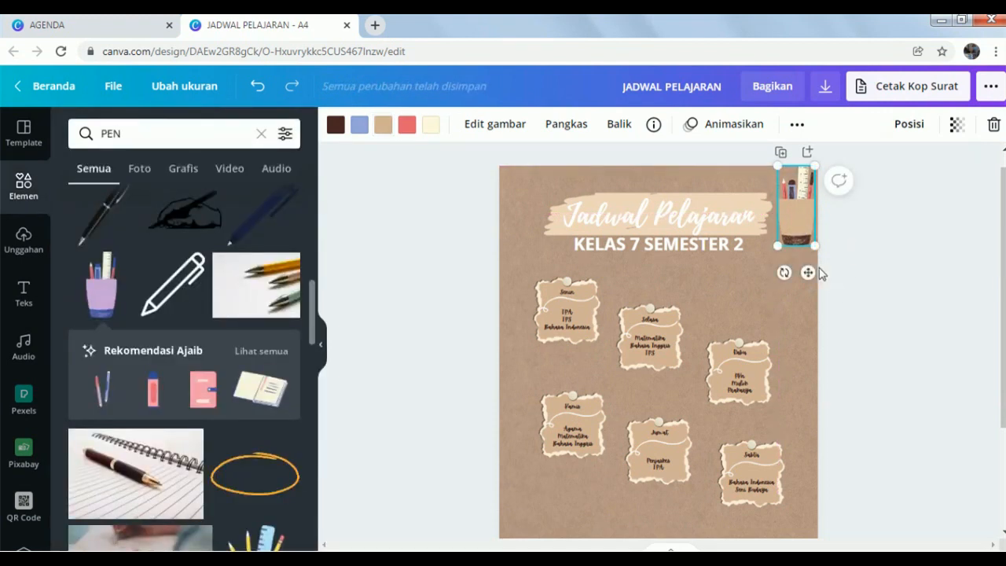
Adjust the "Jadwal Pelajaran" text box width and slightly enlarge the brush stroke behind the title.
left_click(551, 225)
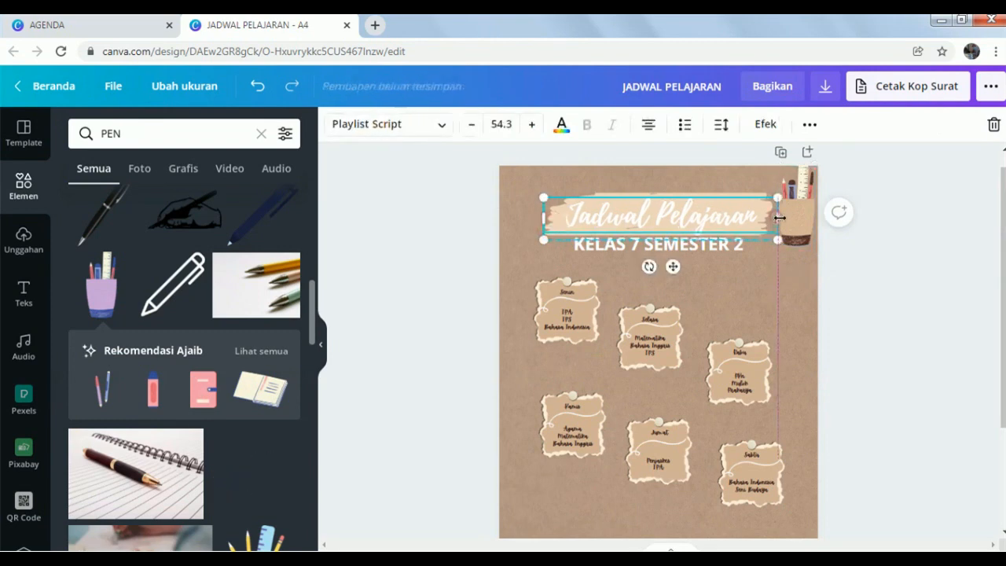
left_click_drag(775, 215, 775, 215)
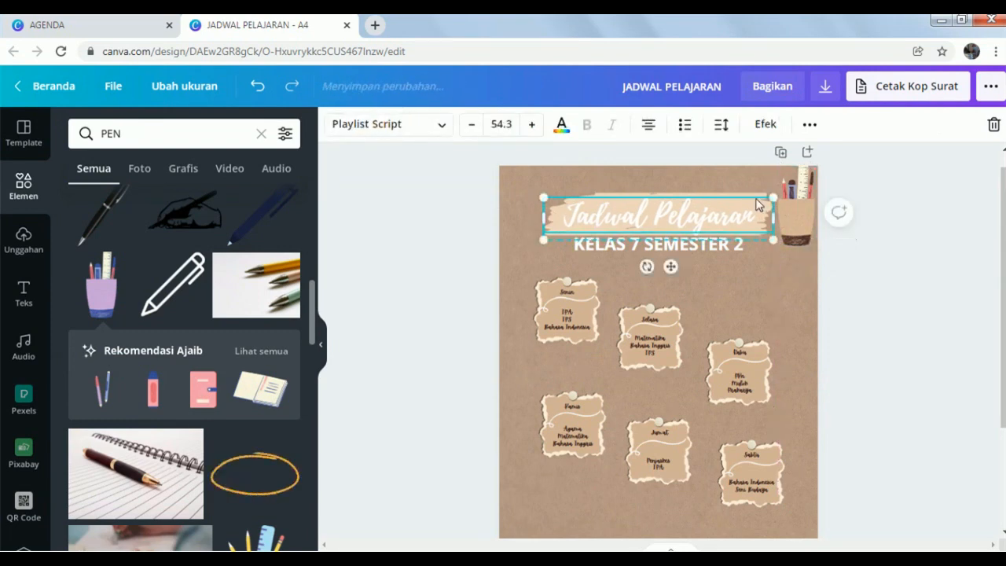
left_click(760, 191)
left_click(762, 201)
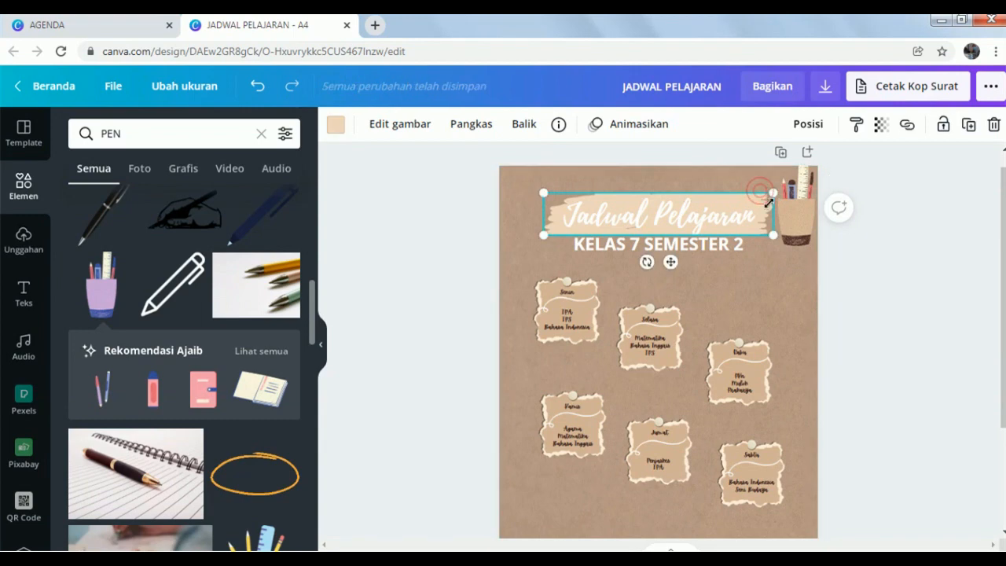
Search the elements for "LAMPU", add the orange light bulb graphic, and reduce its size.
left_click(261, 134)
type("LA")
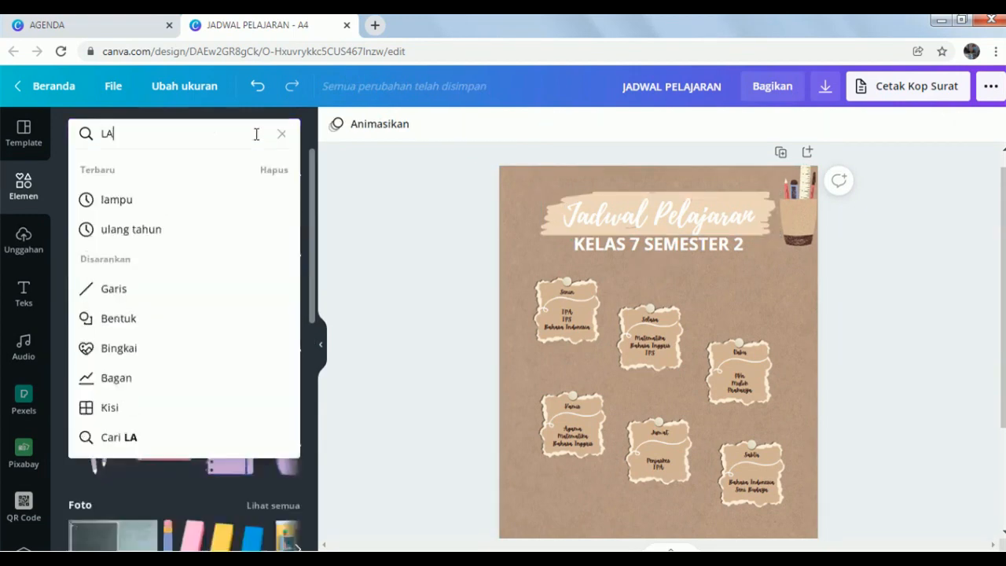
type("MPU")
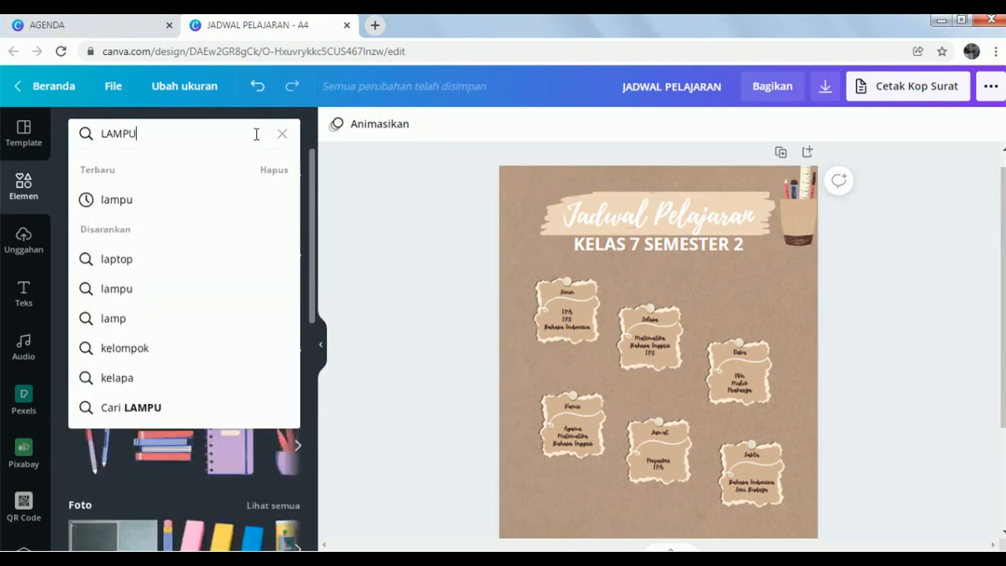
key("Return")
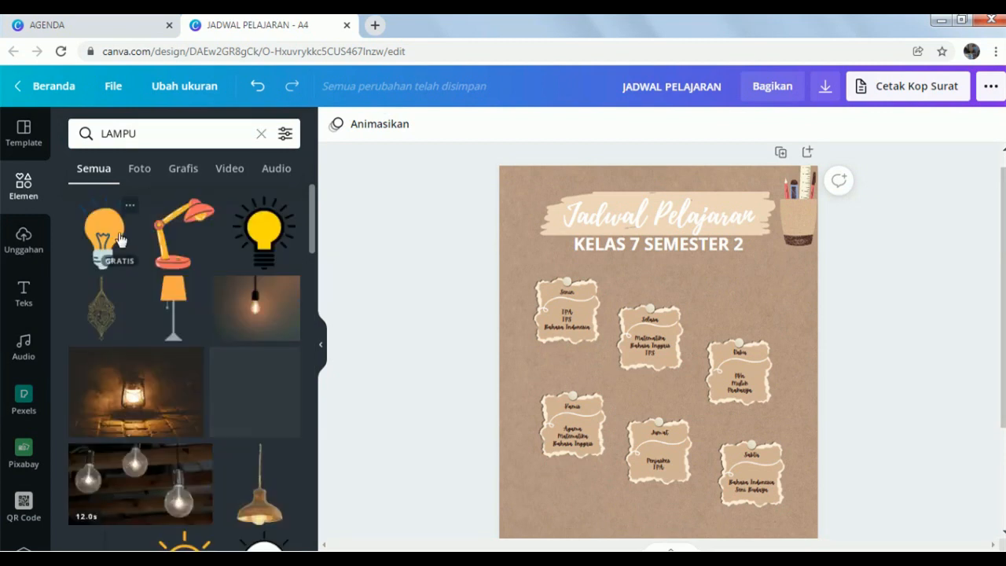
left_click(665, 367)
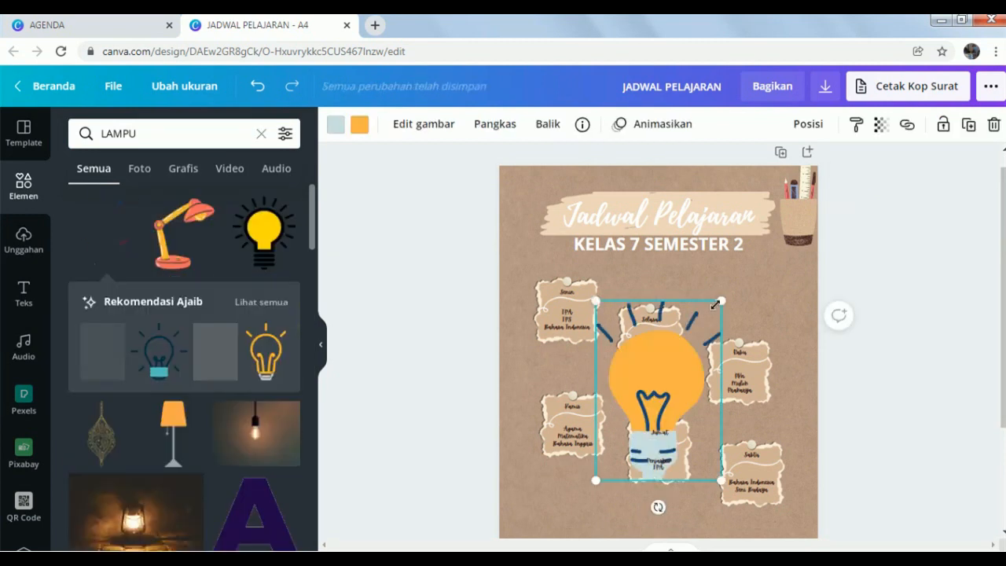
left_click_drag(721, 301, 659, 368)
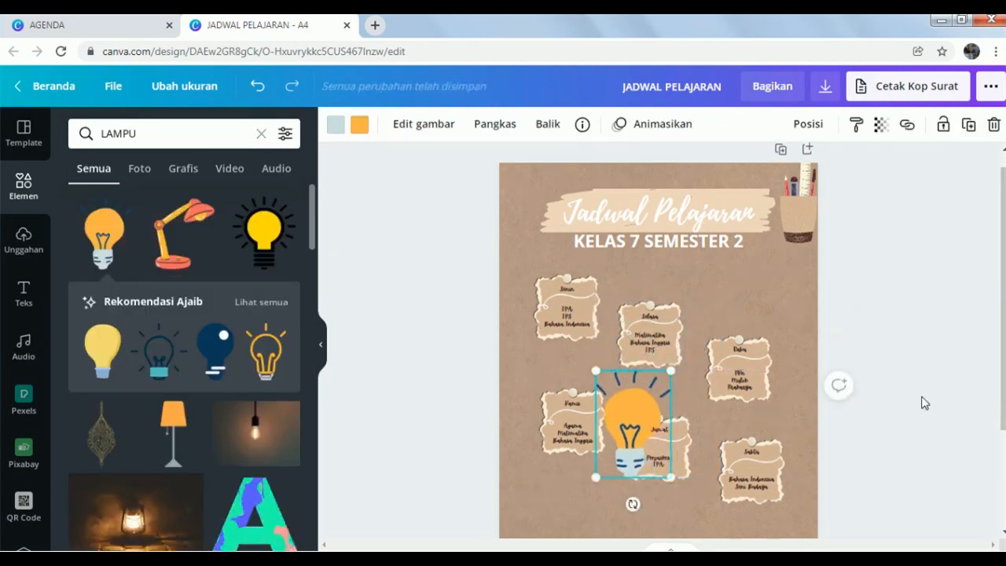
Place the light bulb in the page's lower-left corner, tilted clockwise and shrunk further.
scroll(921, 404, "down", 1)
left_click_drag(622, 399, 536, 514)
scroll(563, 472, "down", 1)
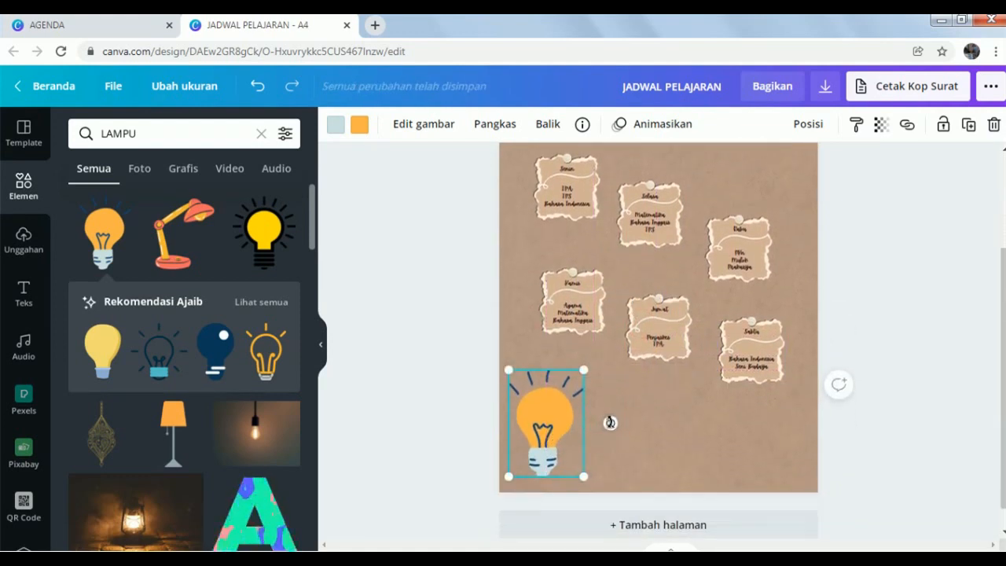
left_click_drag(610, 423, 598, 476)
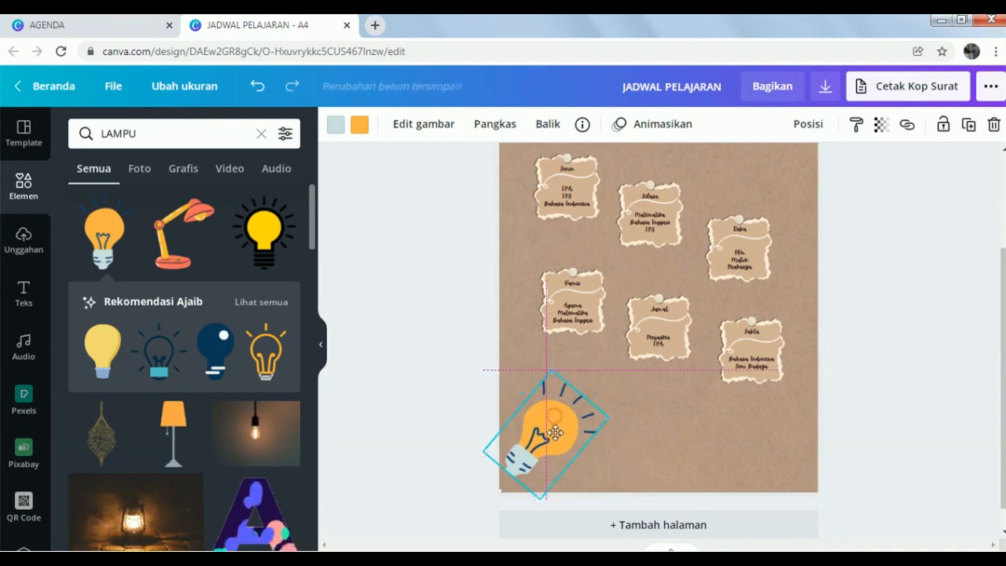
left_click_drag(555, 432, 539, 460)
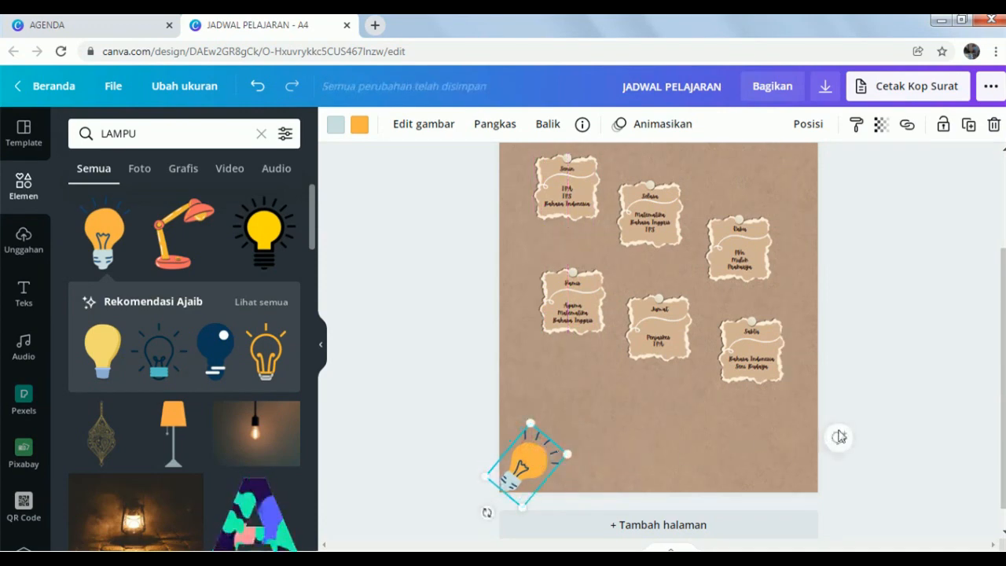
Change the light bulb's orange colour to the document's light peach.
left_click(359, 135)
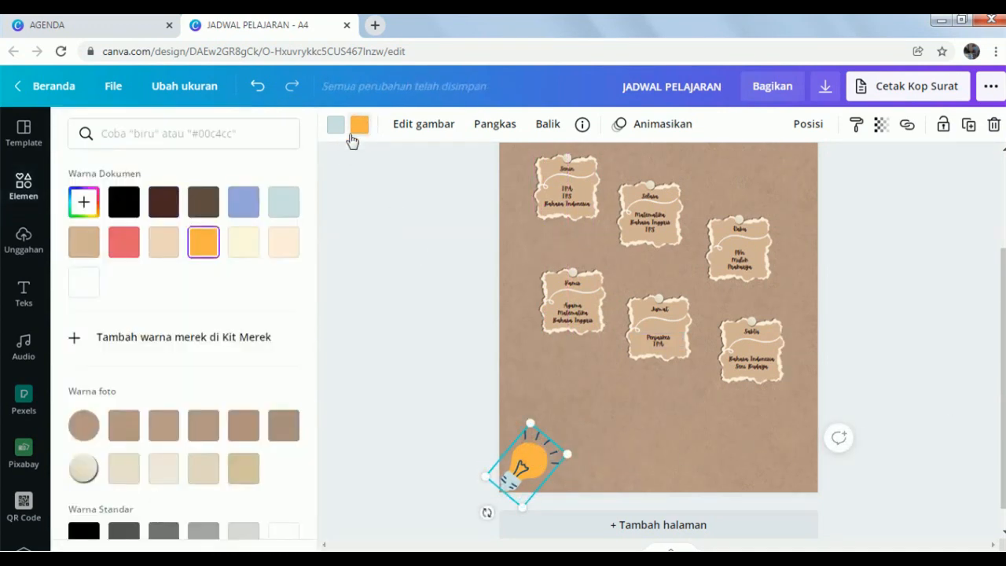
left_click(166, 247)
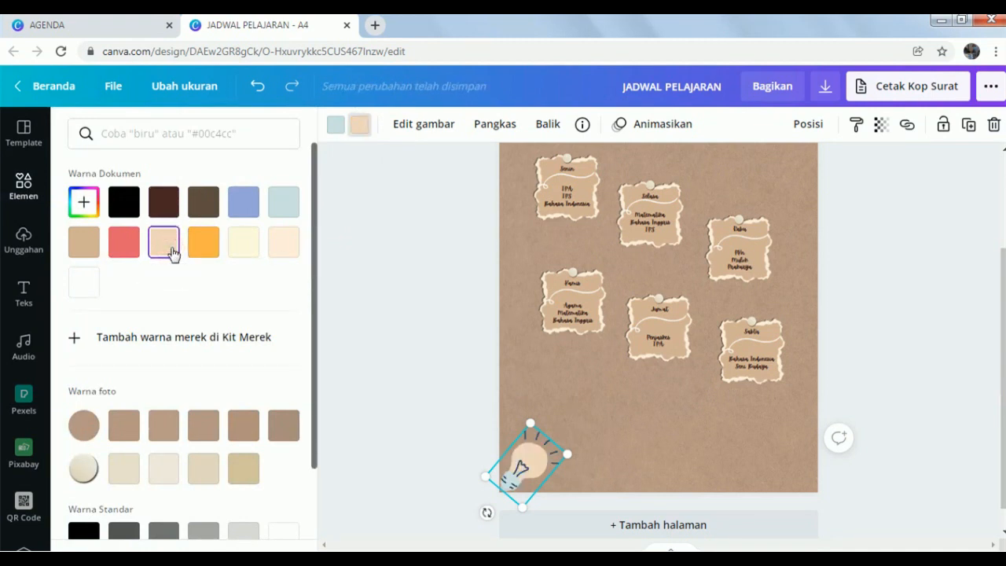
Change the light blue of the light bulb's base to the document's dark brown.
left_click(335, 126)
left_click(202, 202)
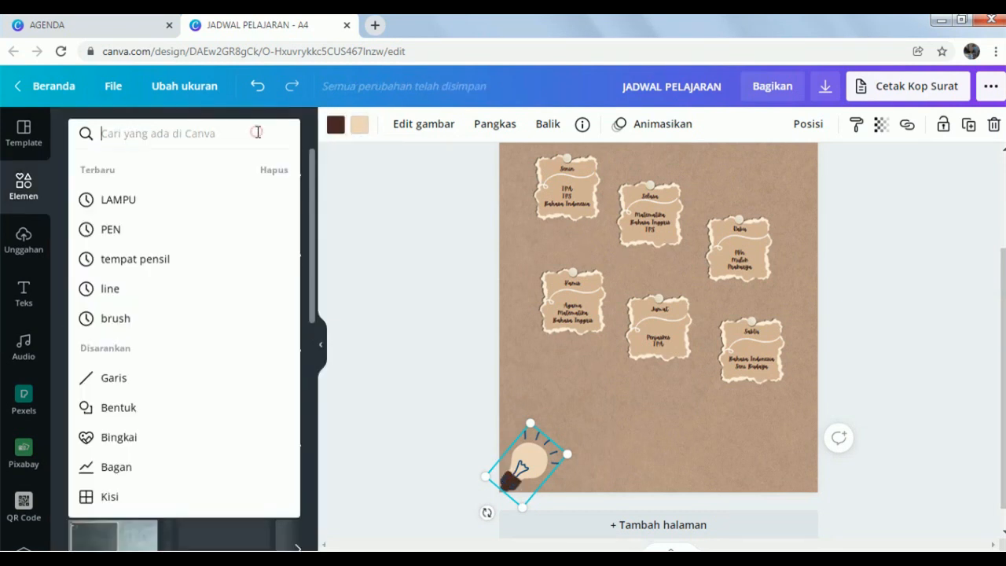
Search the elements for "BUKU" and add the graphic of upright teal, yellow and pink books.
left_click(257, 132)
type("BUKU")
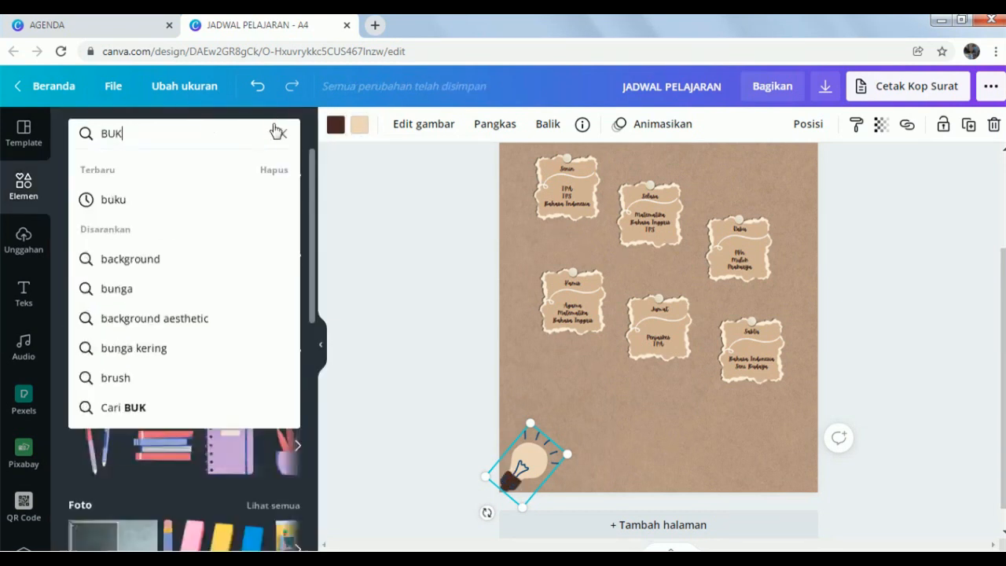
key("Return")
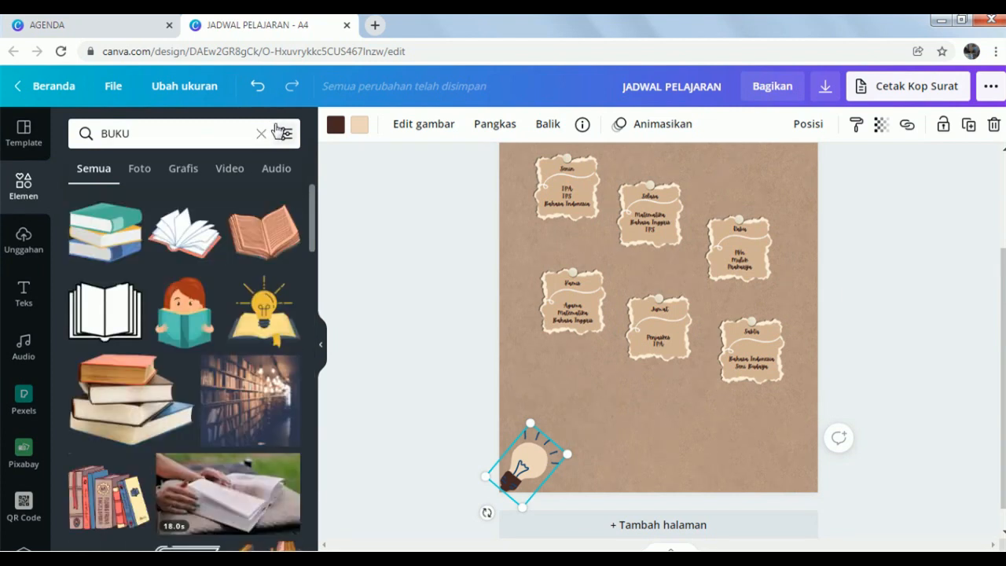
scroll(239, 376, "down", 2)
scroll(240, 376, "down", 3)
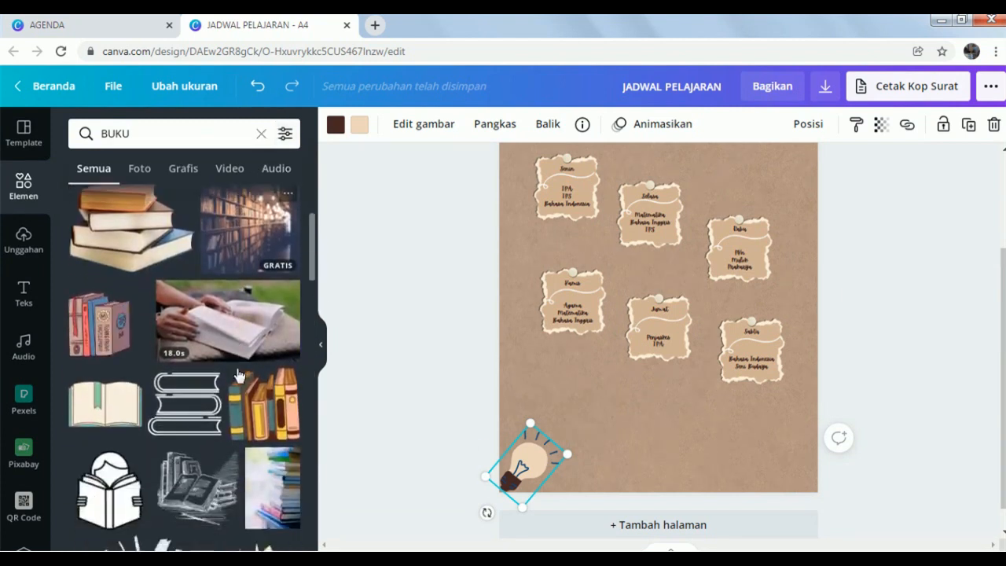
left_click(254, 382)
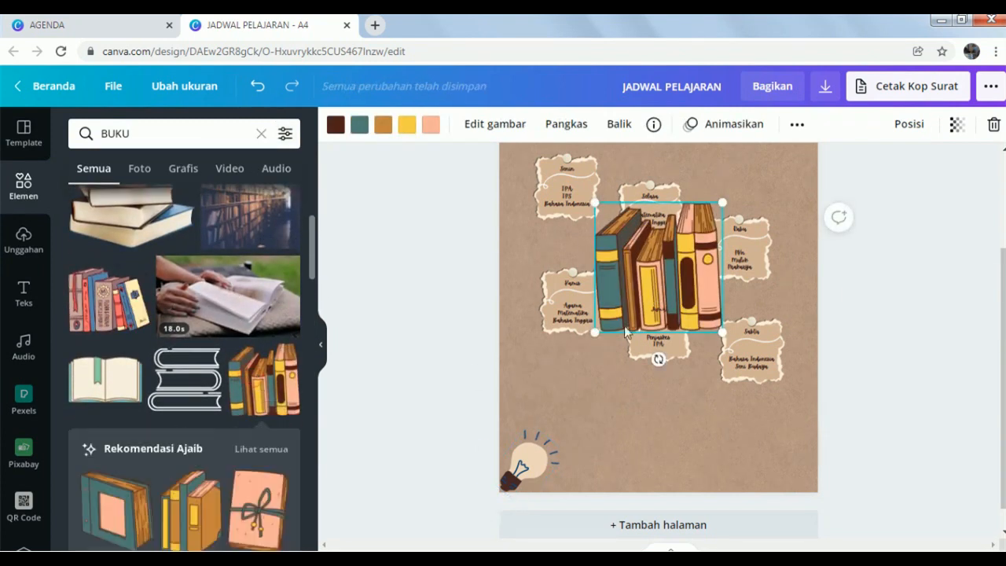
Shrink the books graphic and place it at the middle of the page's lower edge.
left_click_drag(691, 254, 710, 414)
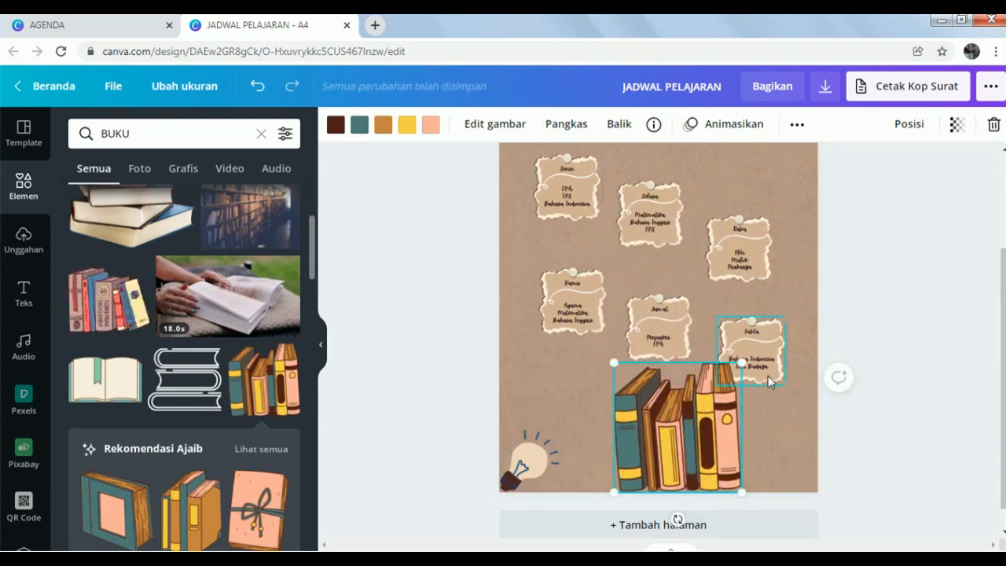
left_click_drag(742, 363, 677, 433)
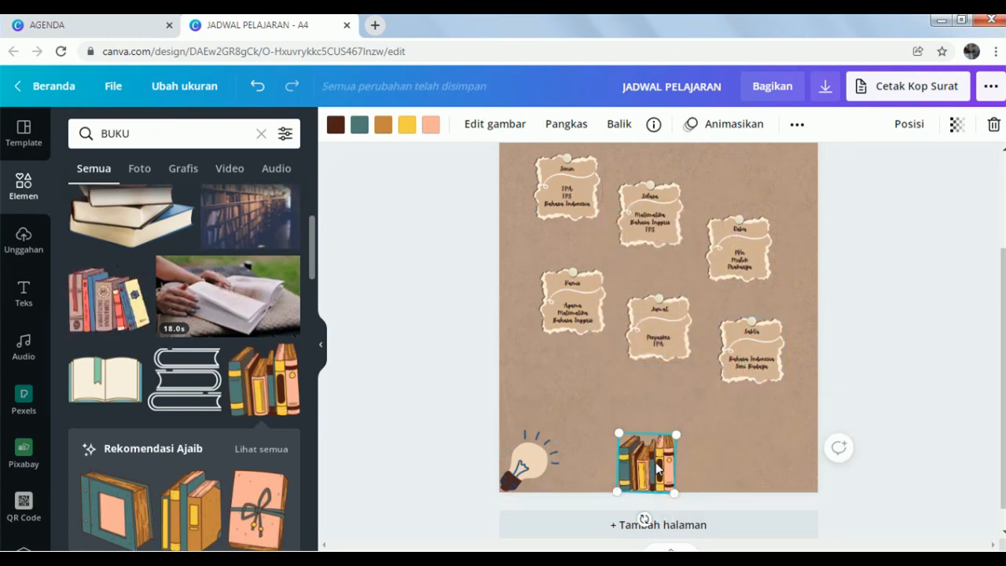
left_click_drag(659, 469, 663, 470)
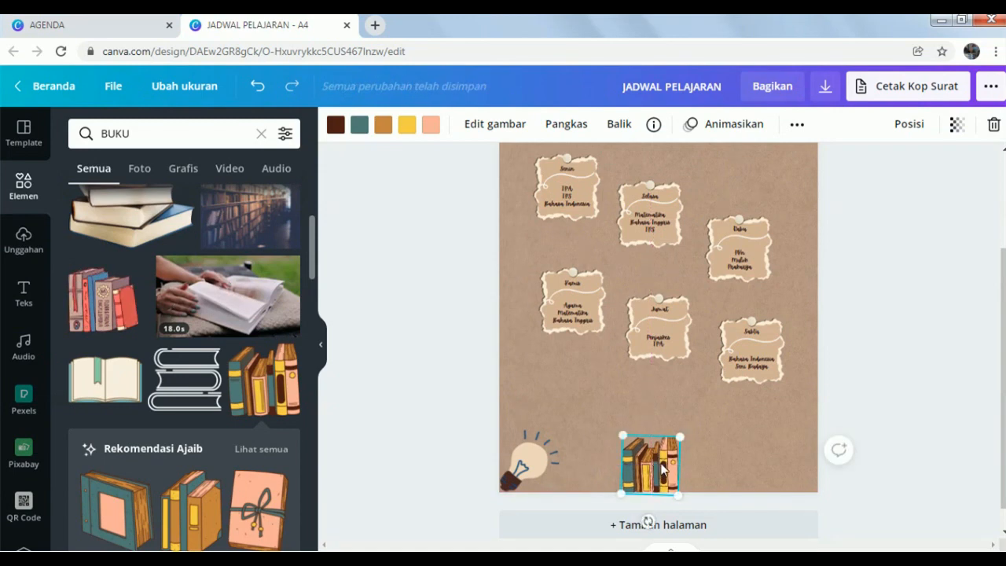
left_click(923, 383)
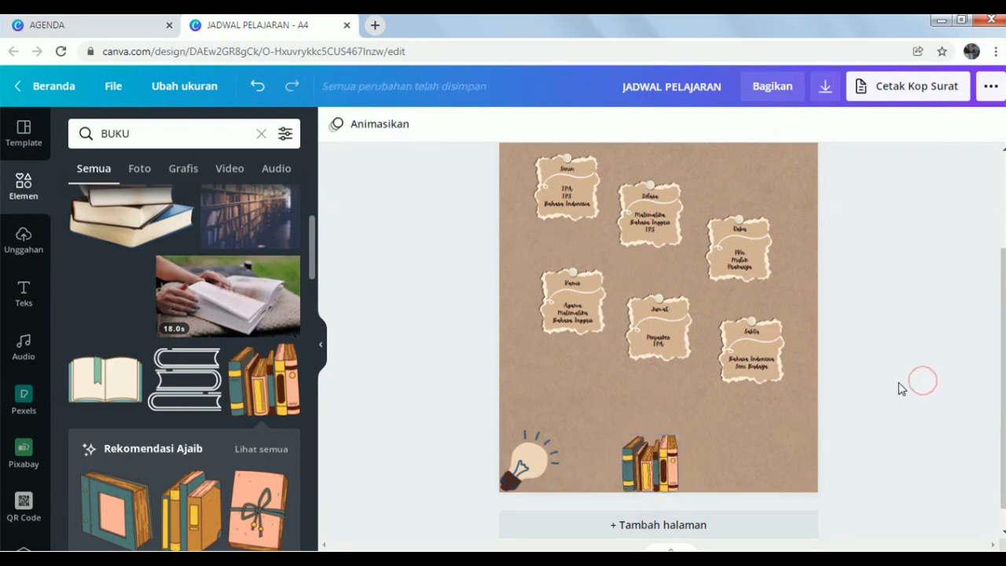
Browse the suggested "Kertas" elements and add the wide white torn-paper strip to the page.
scroll(902, 387, "up", 4)
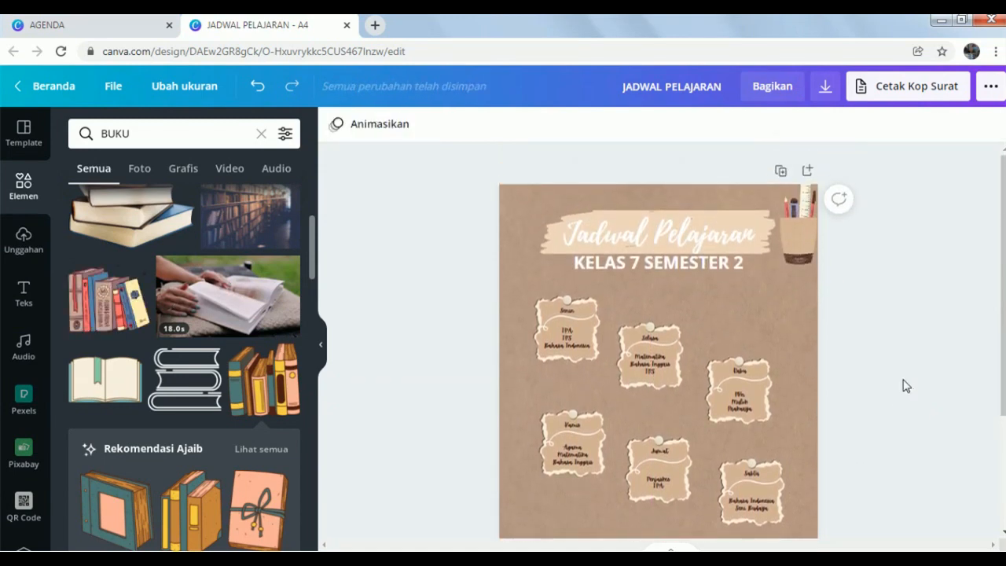
scroll(904, 380, "down", 1)
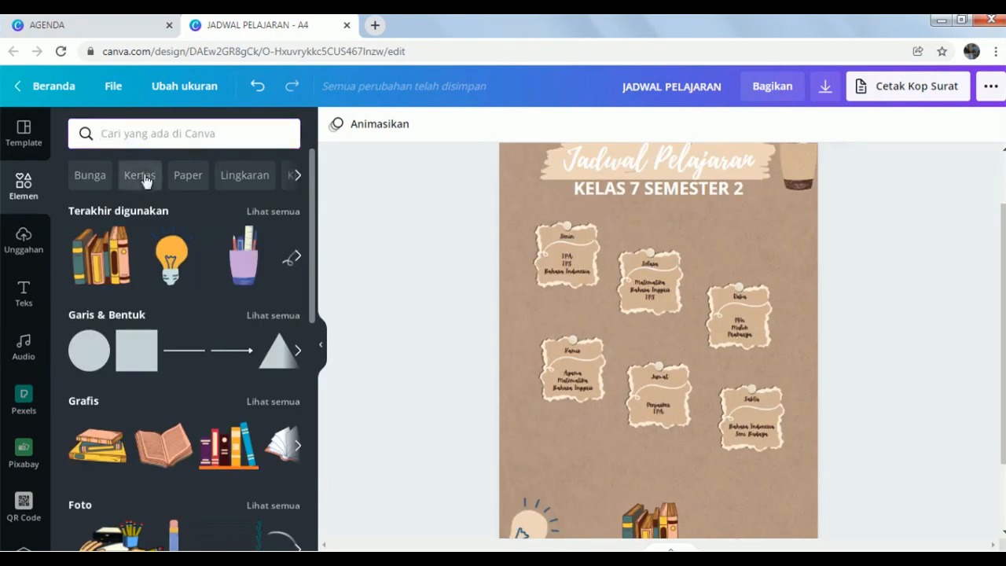
left_click(145, 177)
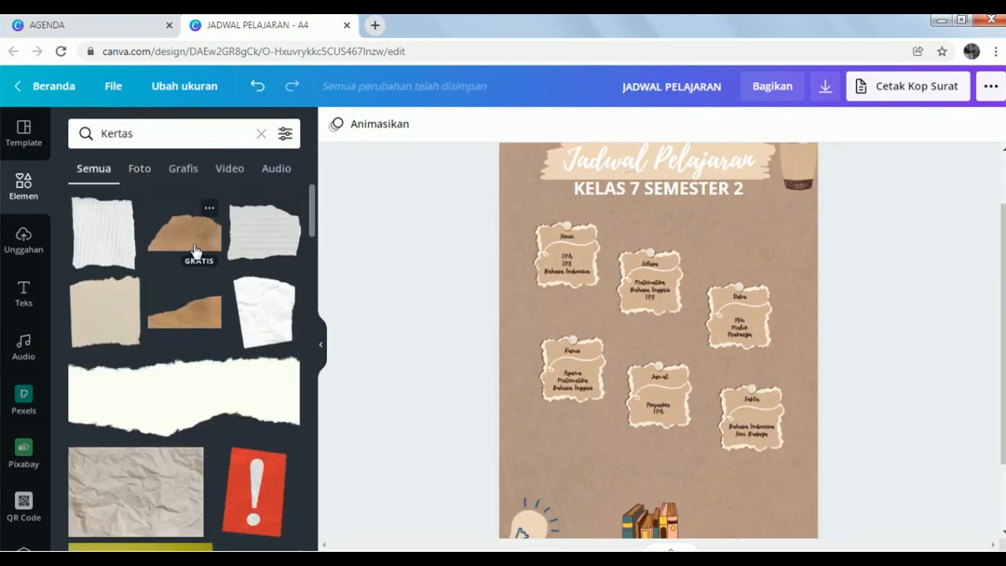
left_click(183, 388)
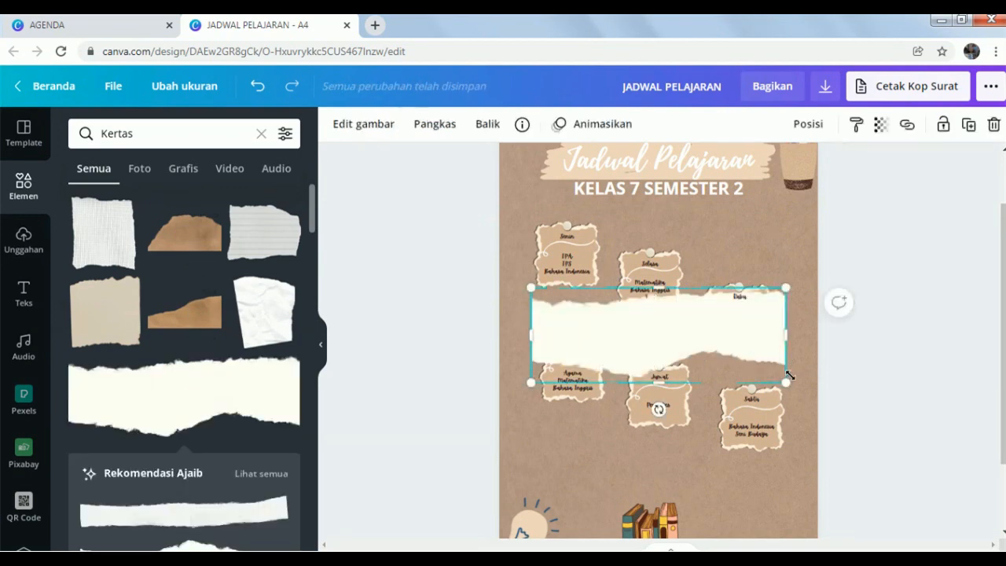
Tilt the white paper strip over the page's upper-left corner and crop it to a narrow straight-edged band.
left_click_drag(658, 407, 541, 307)
left_click(539, 235)
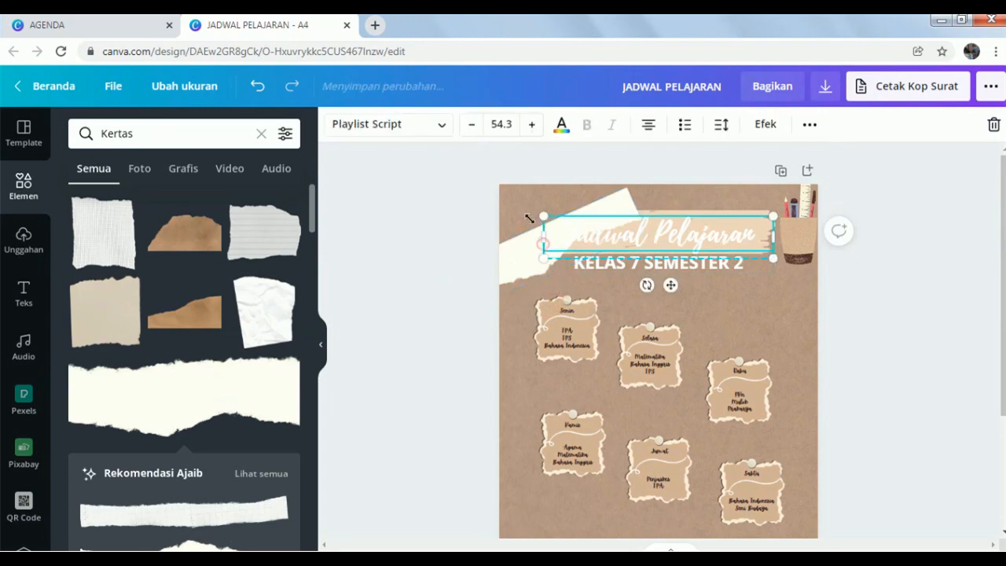
left_click_drag(516, 269, 503, 244)
double_click(543, 236)
left_click_drag(633, 202, 632, 170)
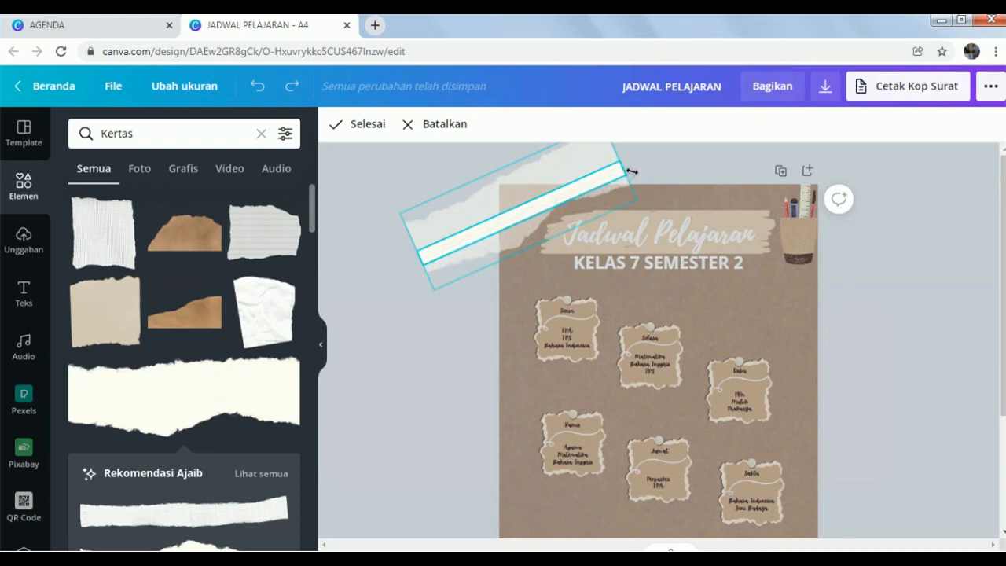
left_click(670, 159)
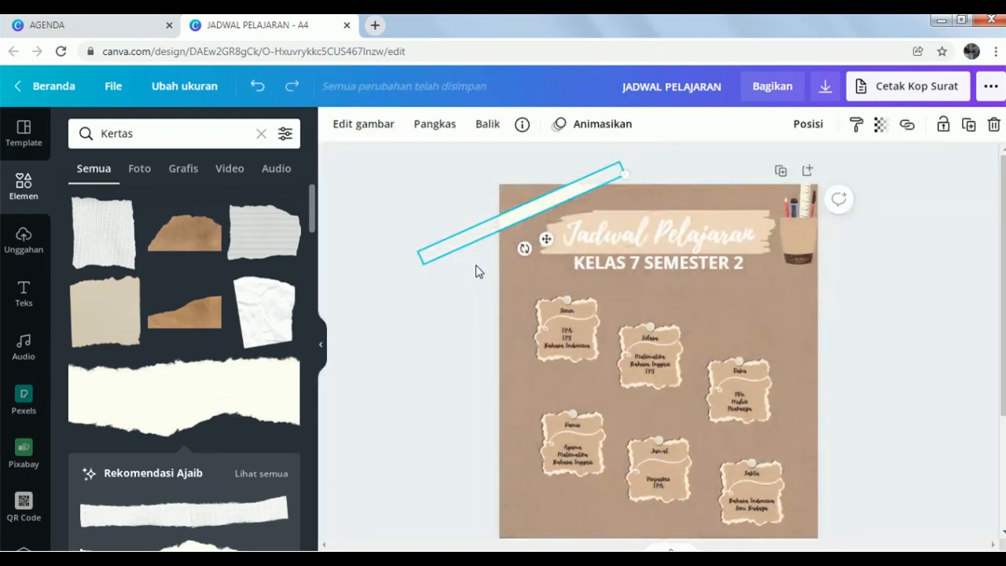
Rotate the cropped band to about -33° and set it diagonally across the page's upper-left corner.
left_click_drag(526, 248, 535, 249)
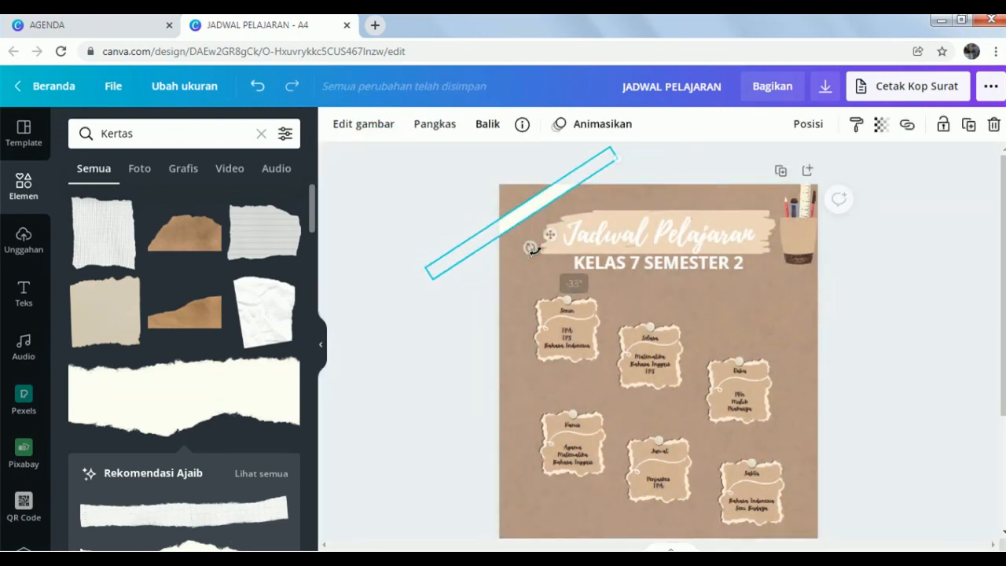
left_click_drag(618, 157, 658, 177)
left_click(853, 281)
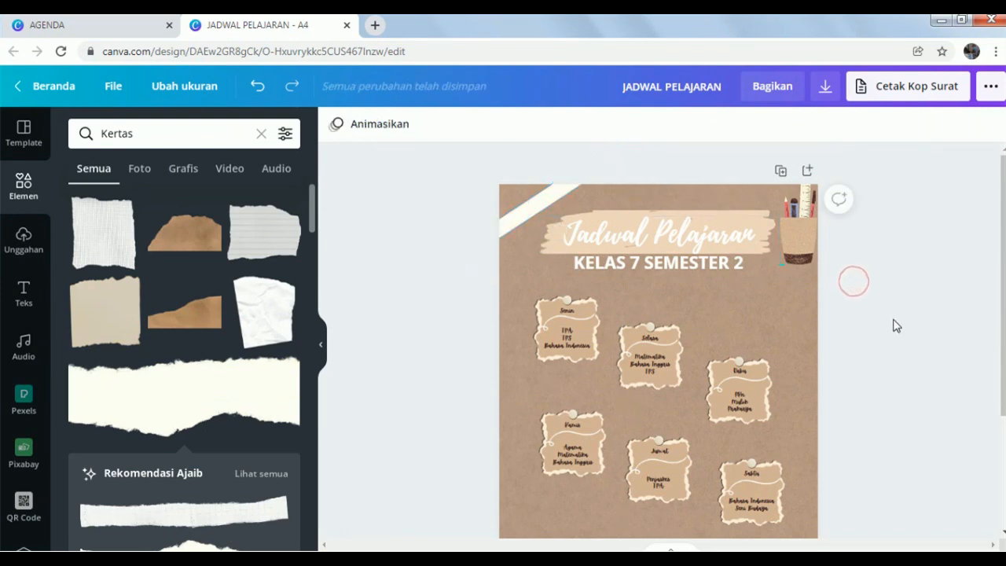
Duplicate the white diagonal band and place the copy across the page's lower-right corner.
left_click(526, 214)
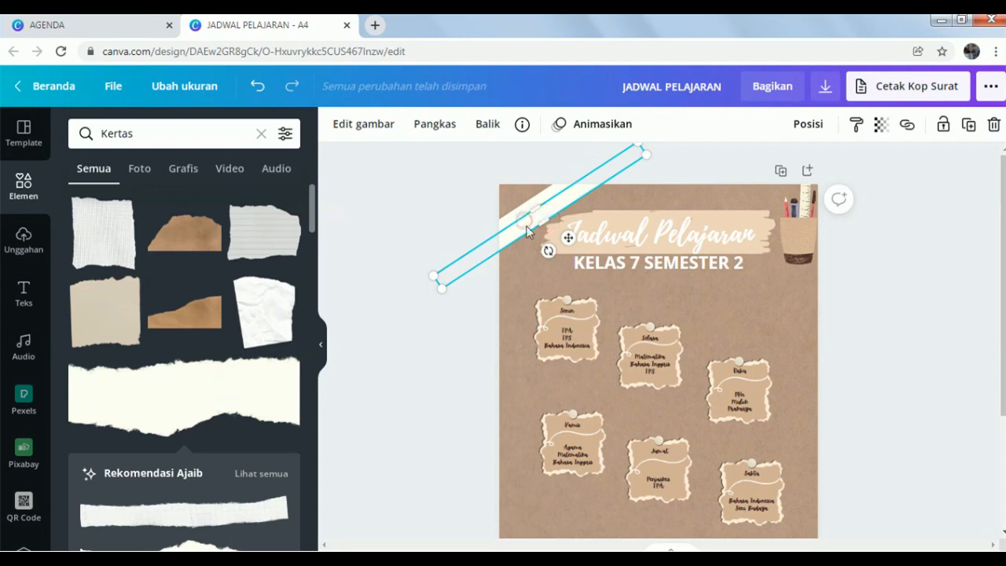
left_click_drag(527, 229, 701, 456)
scroll(672, 410, "down", 3)
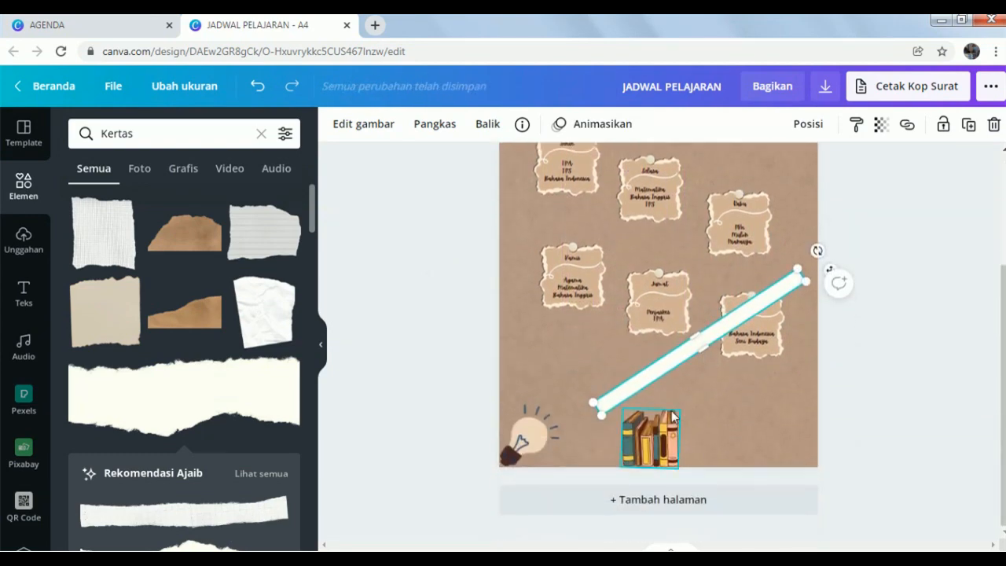
left_click_drag(666, 370, 764, 465)
left_click(902, 290)
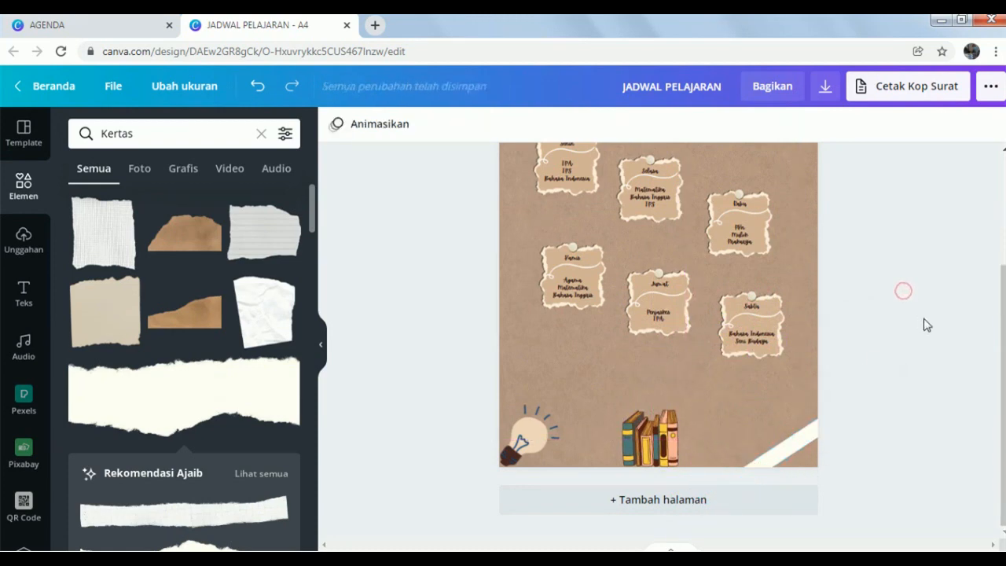
Review the whole schedule layout from title to lower decorations, including a full-screen preview.
scroll(927, 318, "up", 2)
scroll(927, 318, "up", 1)
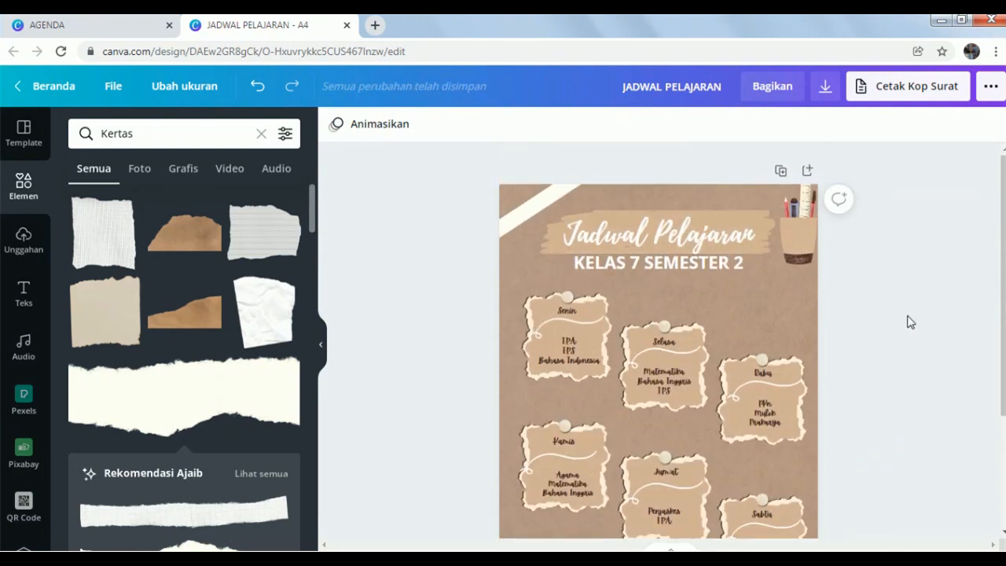
scroll(910, 321, "down", 1)
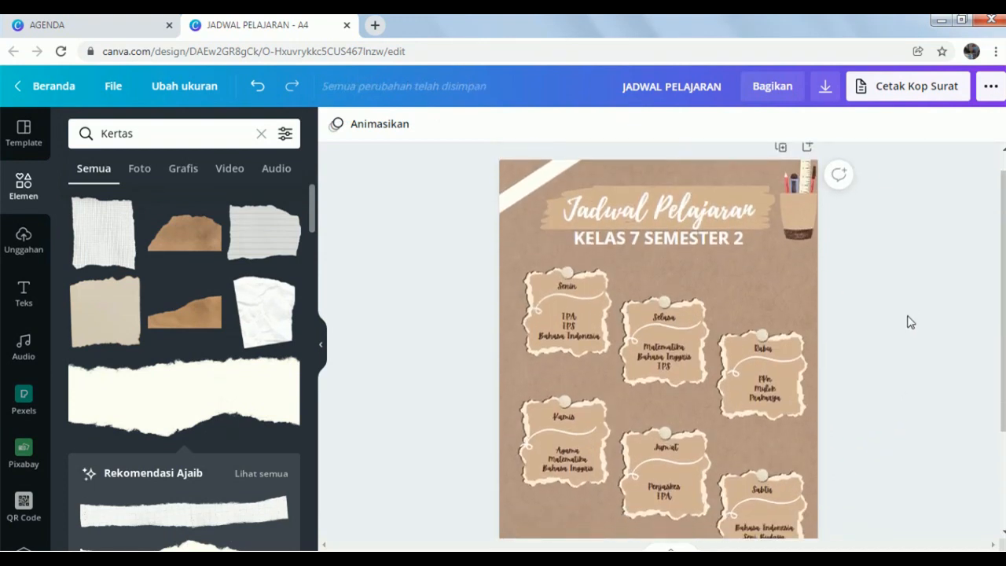
scroll(911, 320, "up", 1)
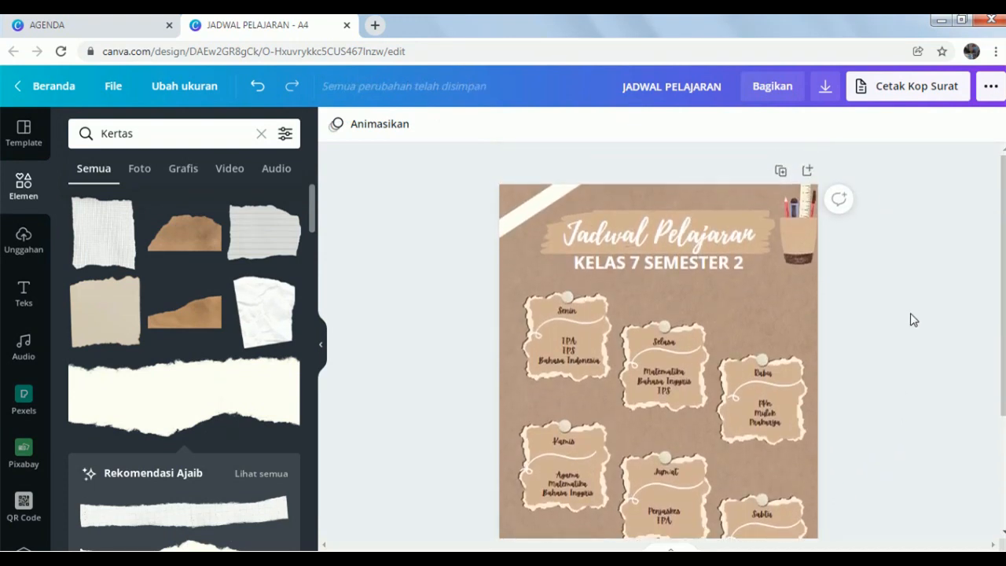
scroll(914, 319, "down", 6)
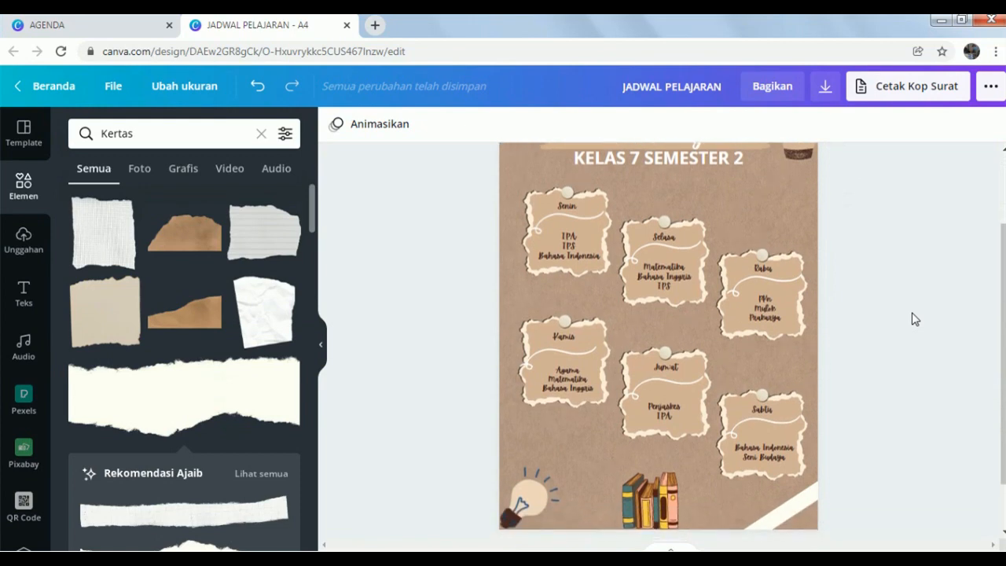
scroll(916, 321, "down", 2)
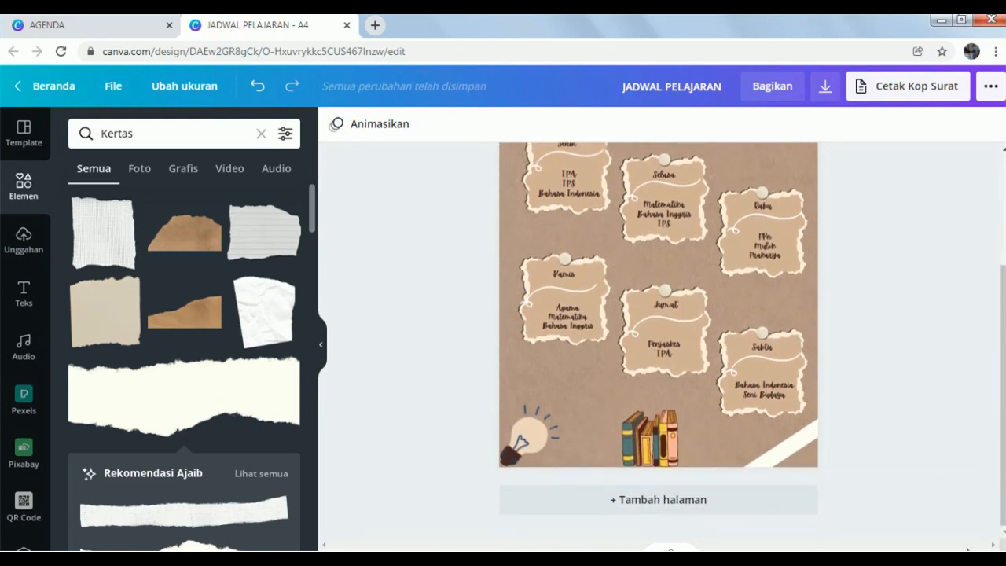
left_click(967, 550)
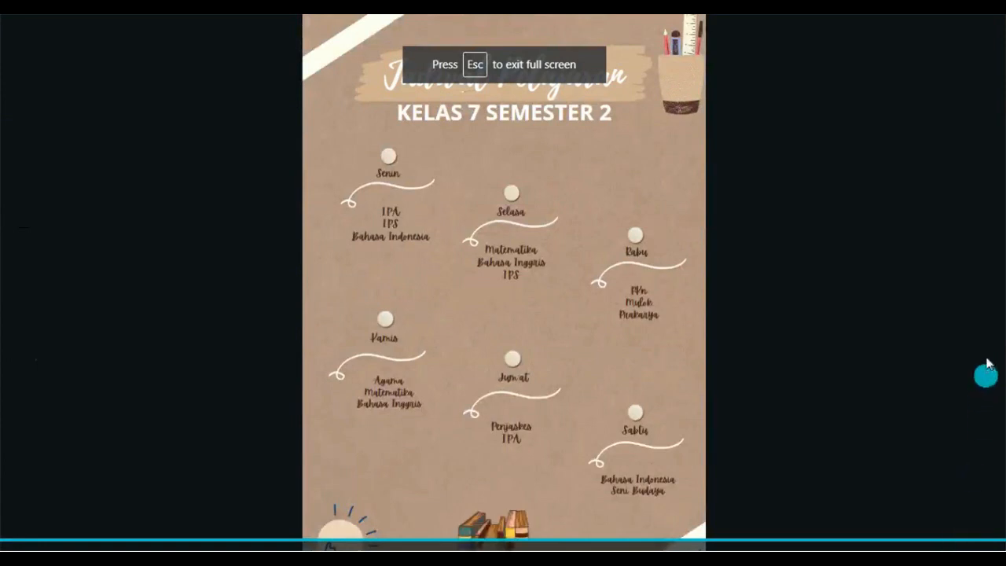
left_click(879, 364)
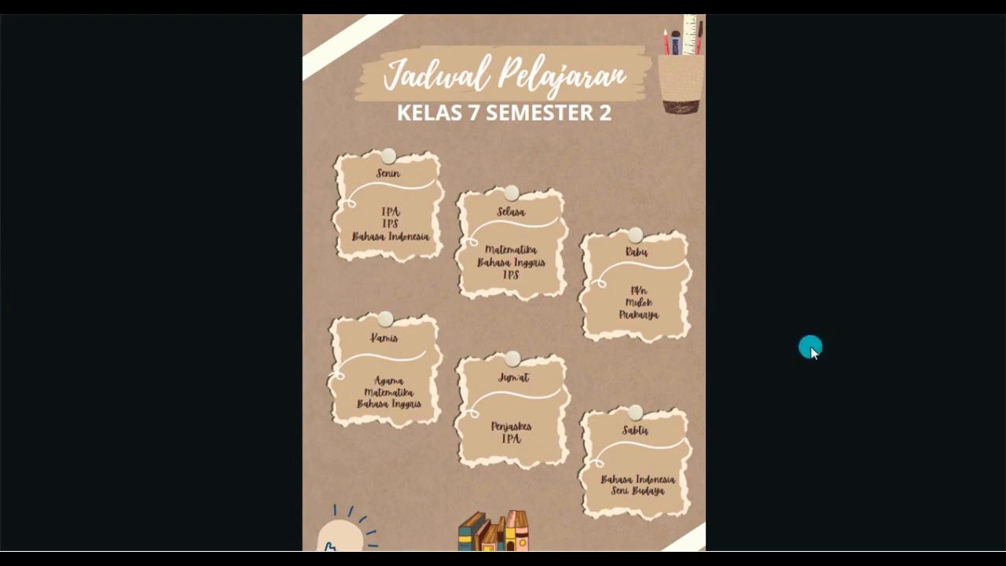
key("Escape")
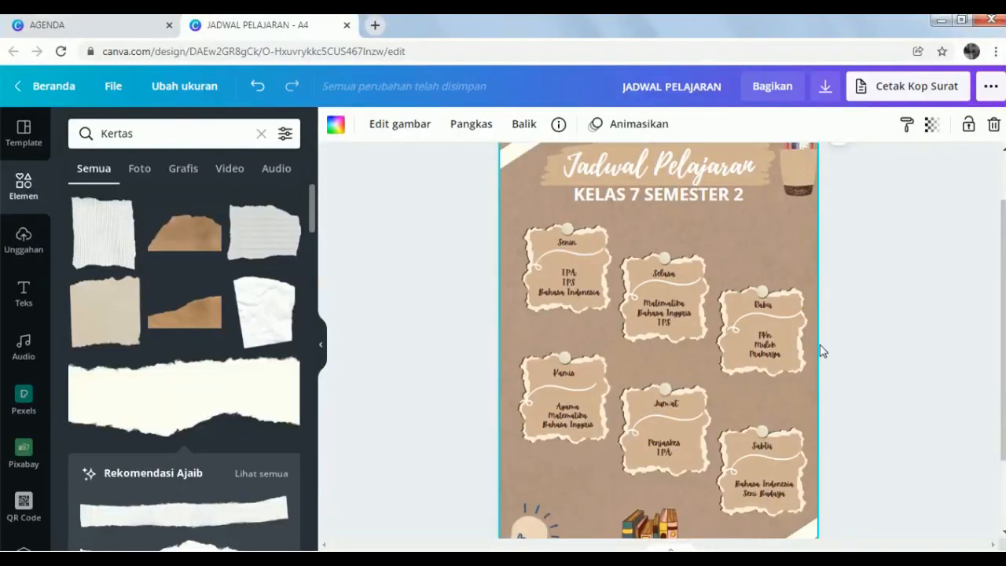
Download the schedule design as a PNG file at size 1 (1414 × 2000 pixels).
scroll(863, 337, "down", 2)
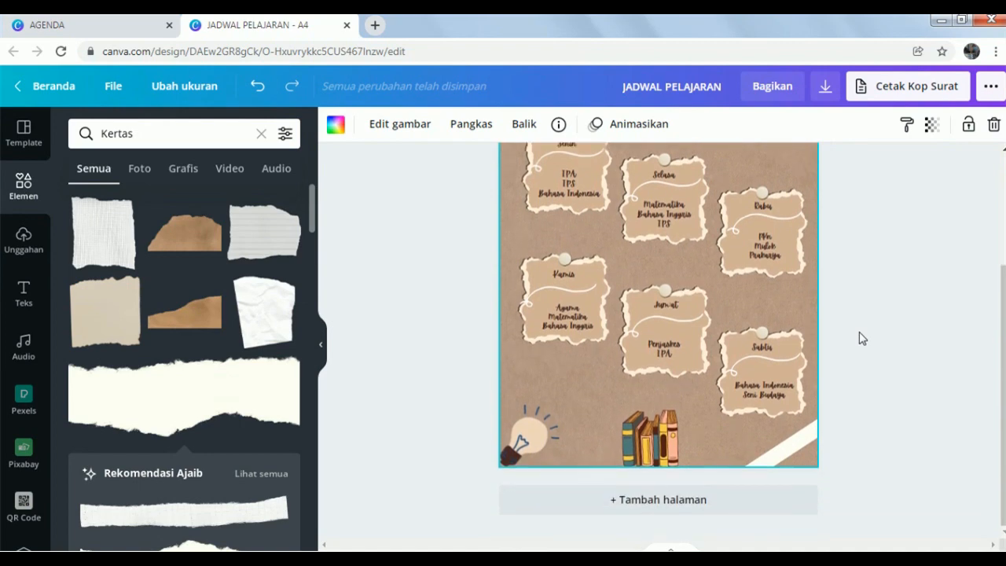
scroll(862, 338, "up", 2)
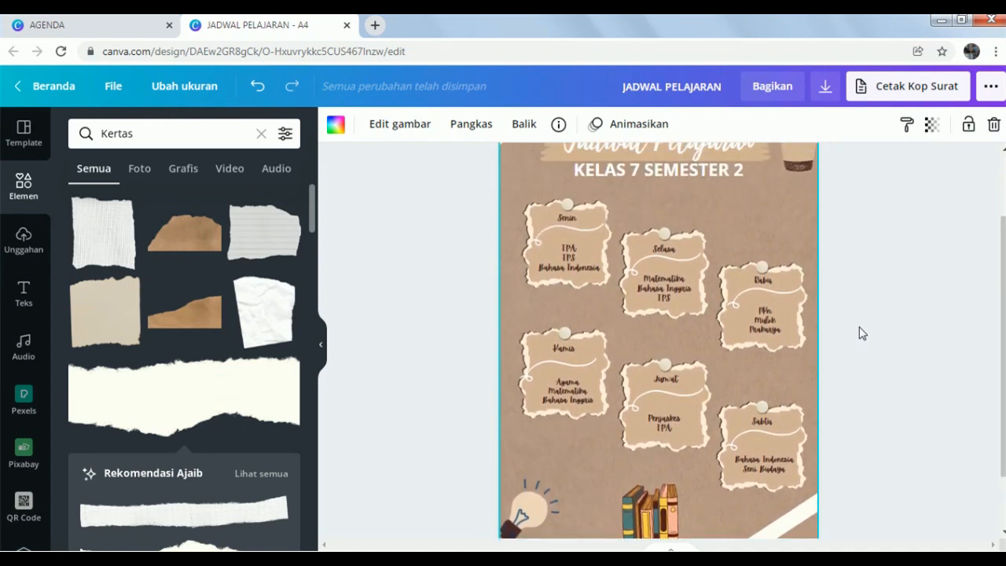
scroll(862, 334, "up", 2)
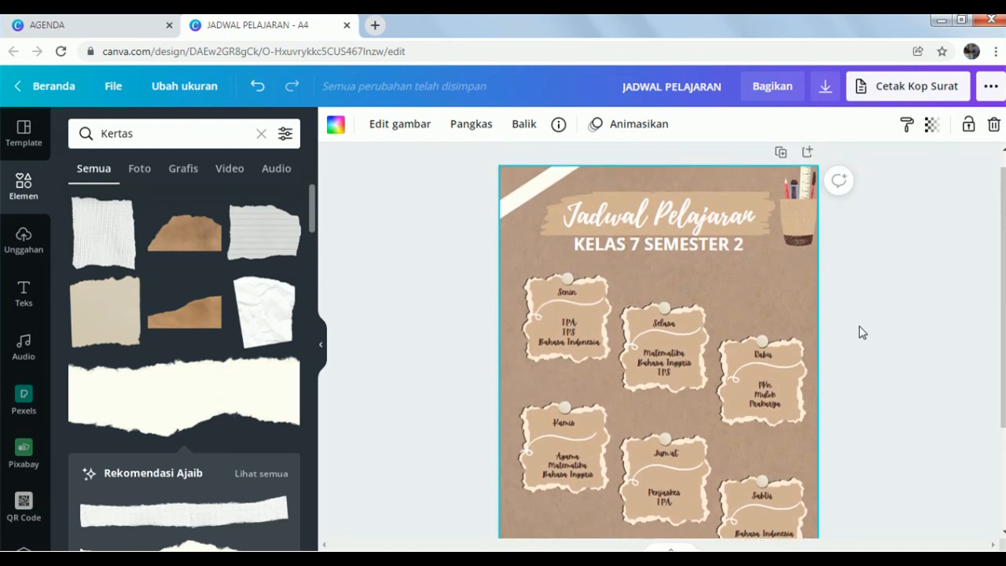
left_click(824, 90)
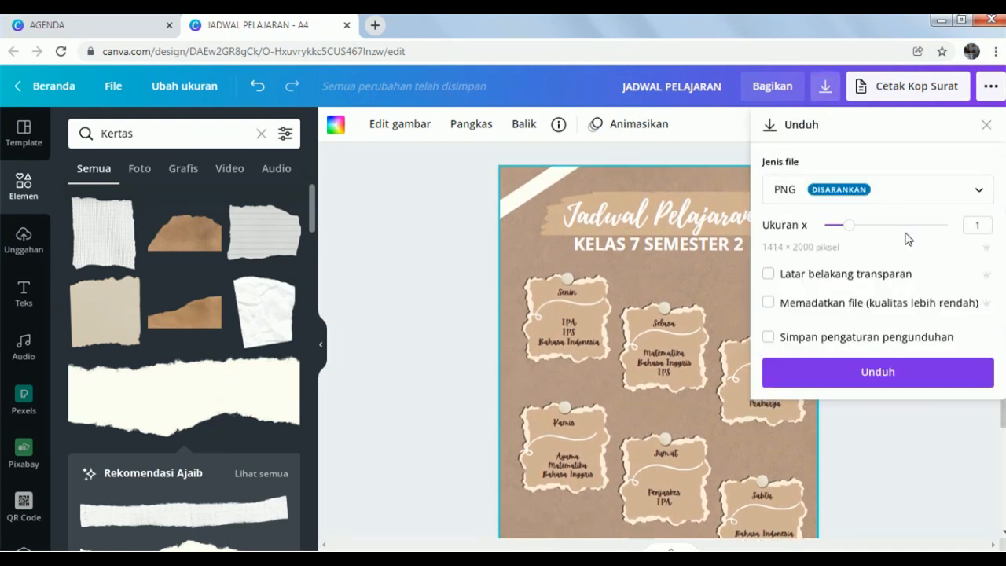
left_click(948, 375)
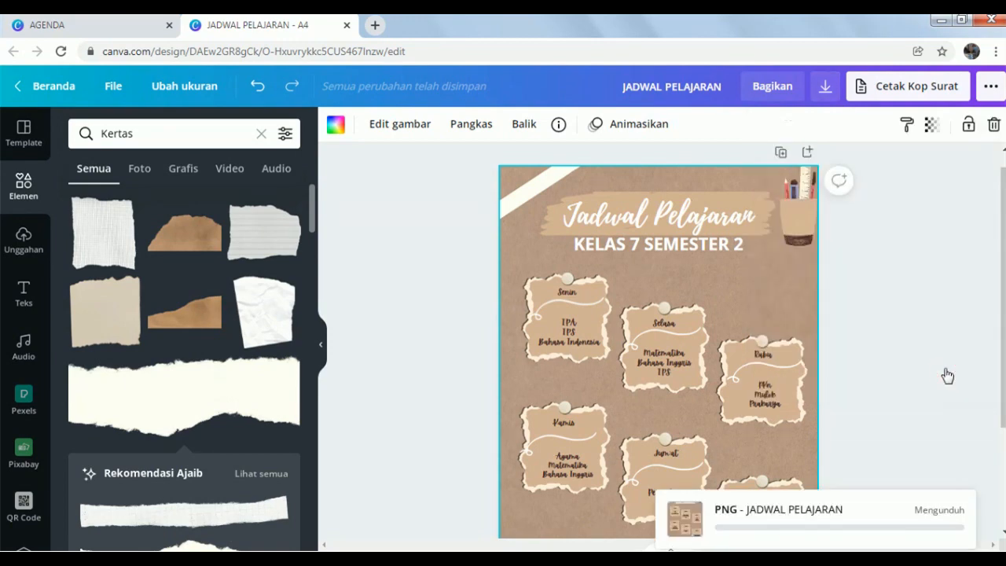